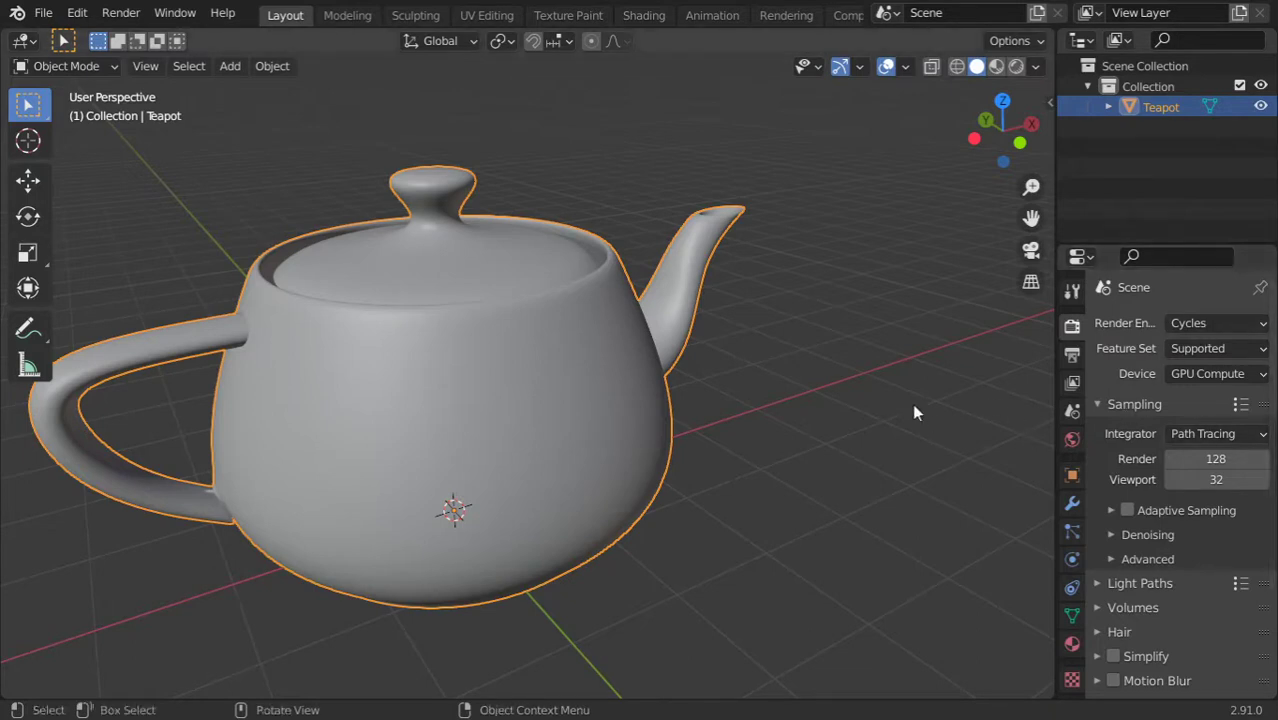
# Deselect the teapot and set the Cycles render samples to 256
pyautogui.click(880, 445)
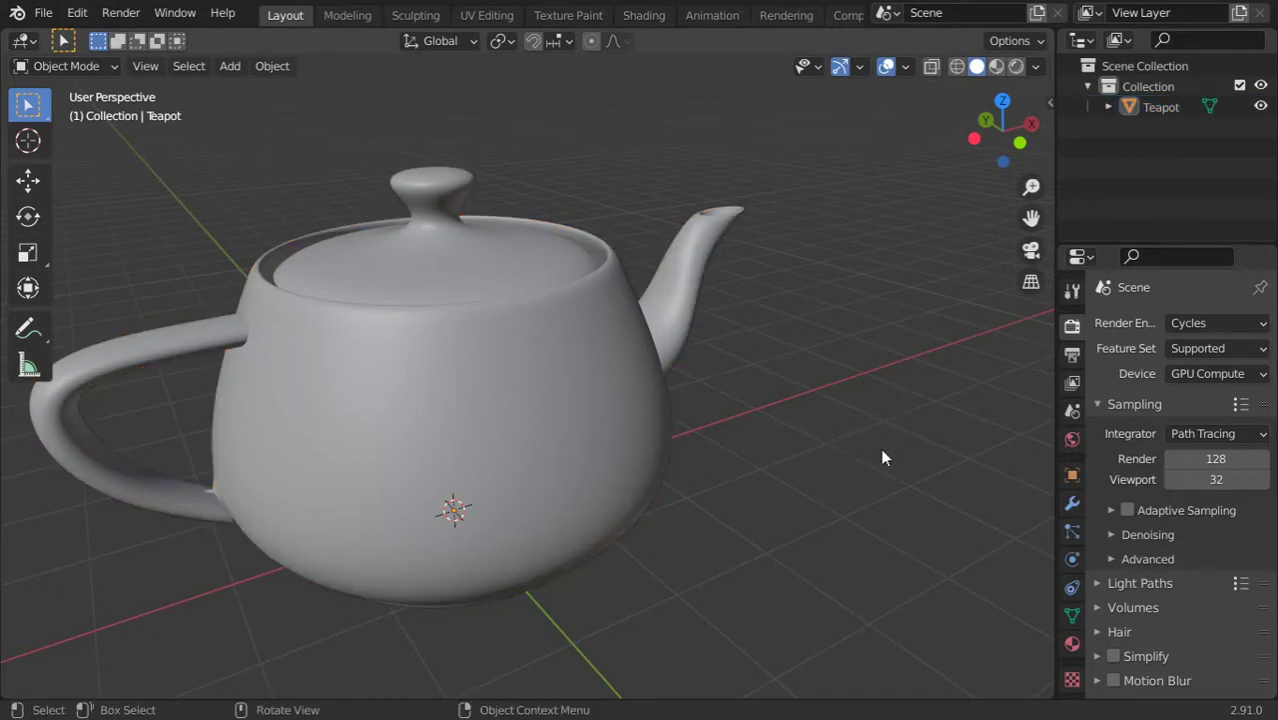
pyautogui.click(1203, 458)
pyautogui.write('256')
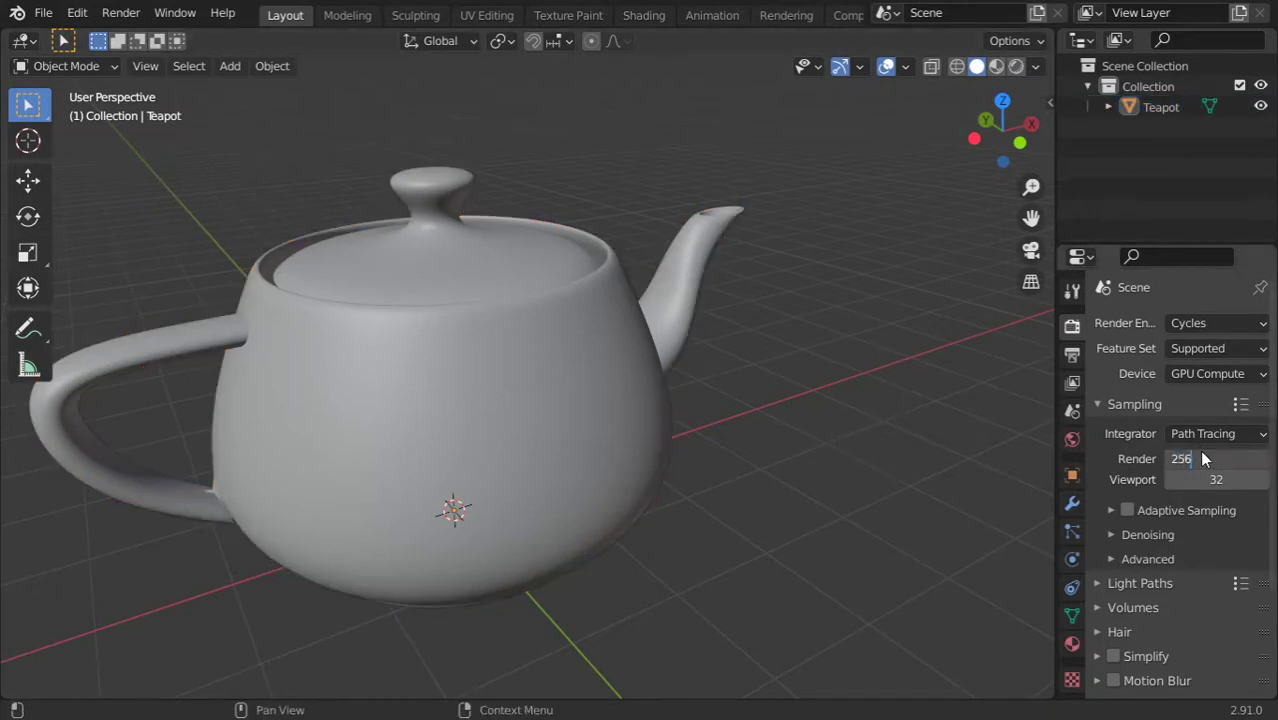
pyautogui.press('Return')
# Select the teapot, switch the viewport to the Shader Editor without its sidebar, and create a new material
pyautogui.click(530, 378)
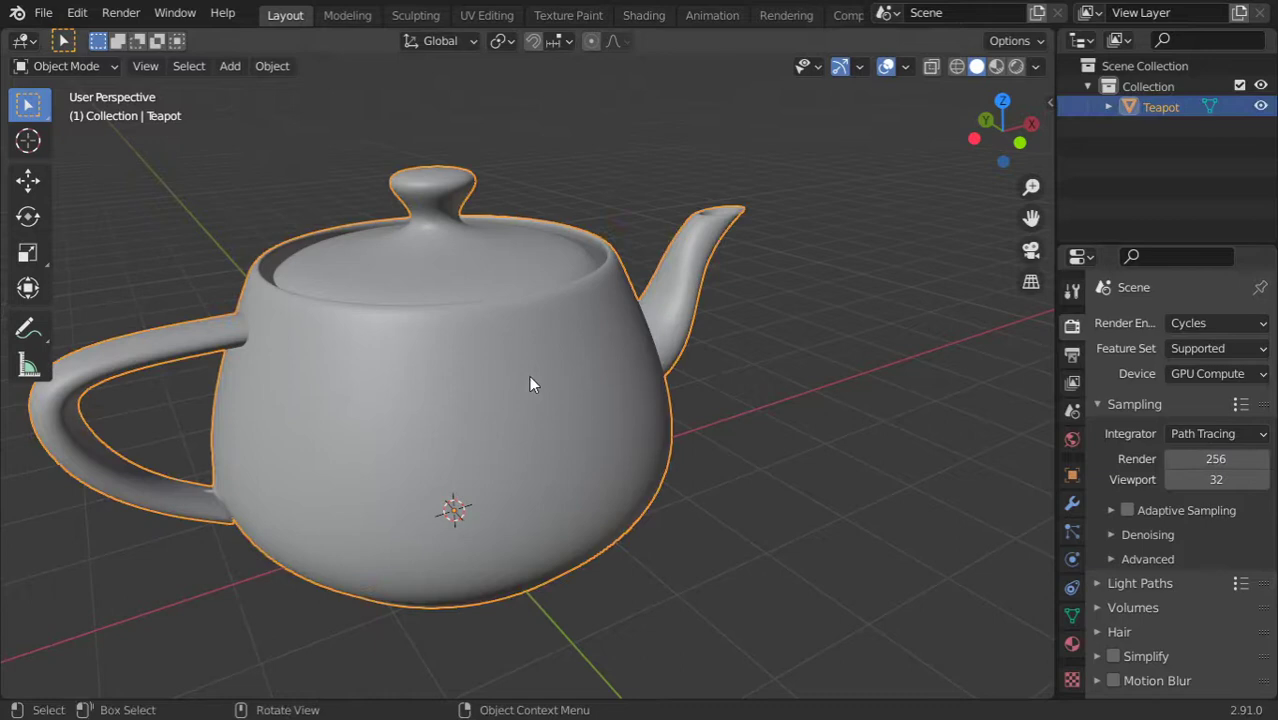
pyautogui.hotkey('shift', 'F3')
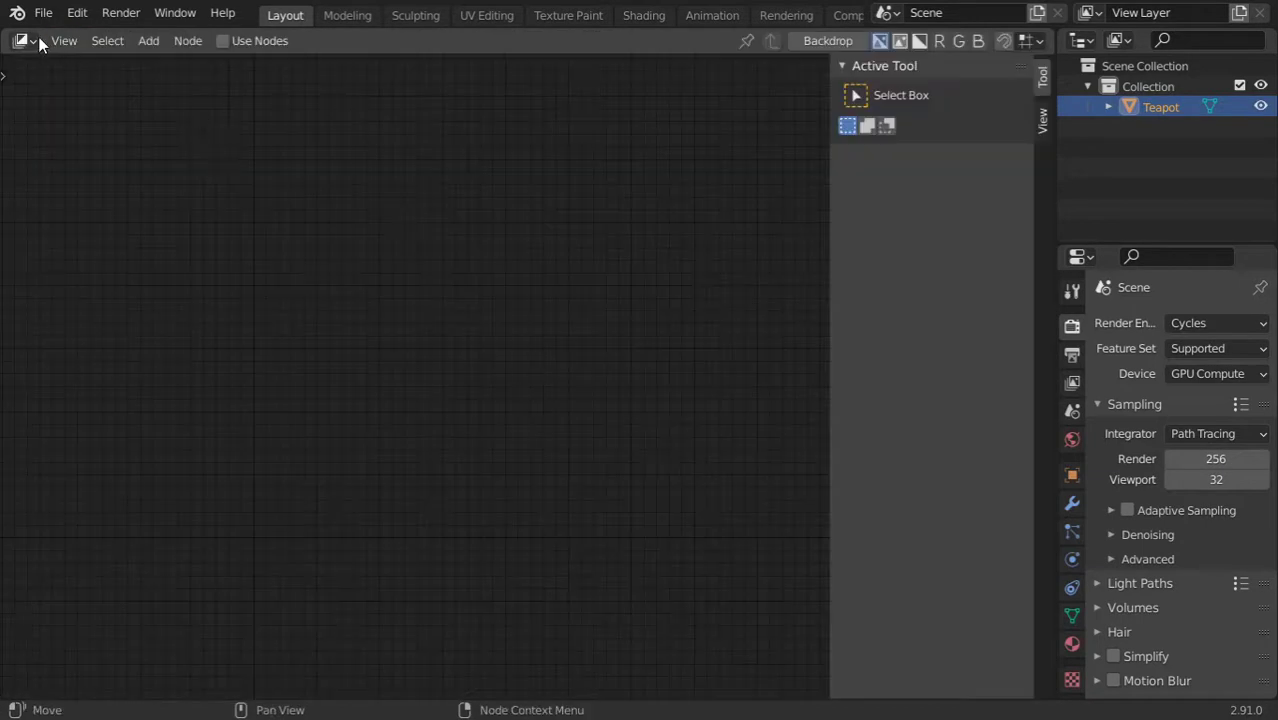
pyautogui.click(38, 38)
pyautogui.click(66, 206)
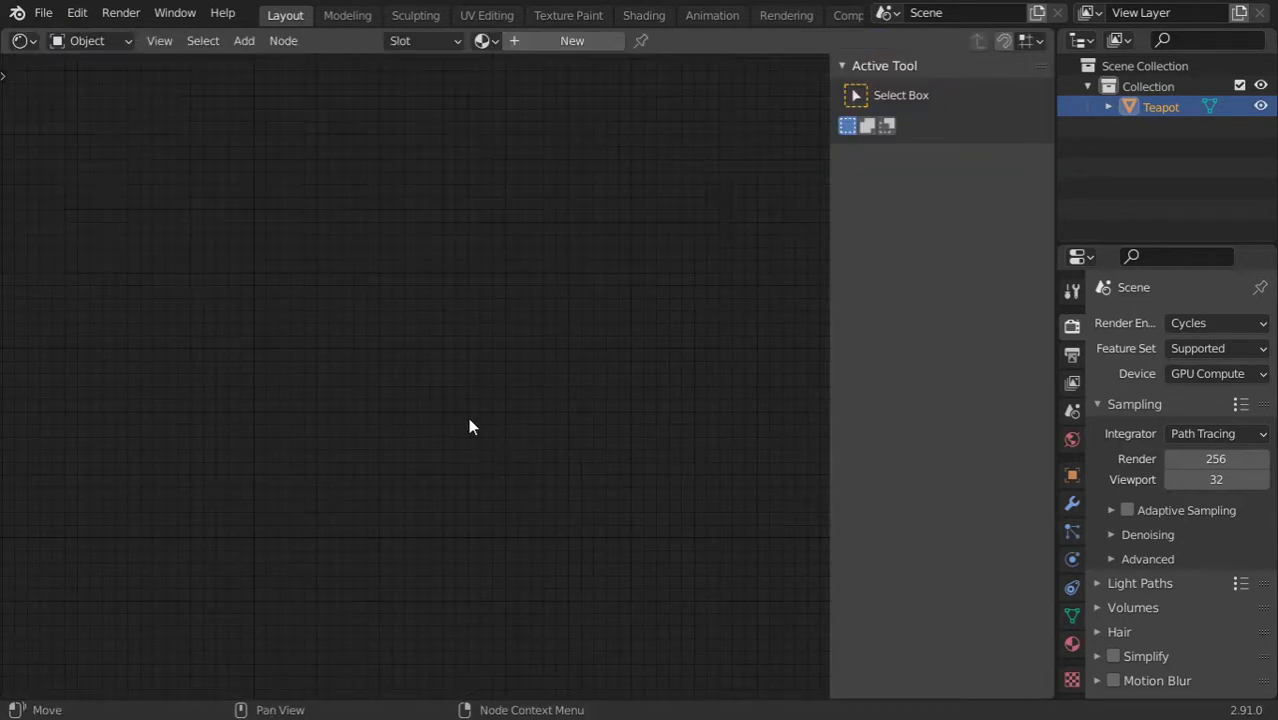
pyautogui.press('n')
pyautogui.click(542, 42)
# Add a Noise Texture node to the left of the Principled BSDF node
pyautogui.keyDown('alt'); pyautogui.moveTo(519, 425); pyautogui.dragTo(636, 208); pyautogui.keyUp('alt')
pyautogui.click(560, 160)
pyautogui.keyDown('alt'); pyautogui.moveTo(462, 296); pyautogui.dragTo(624, 288); pyautogui.keyUp('alt')
pyautogui.hotkey('shift', 'a')
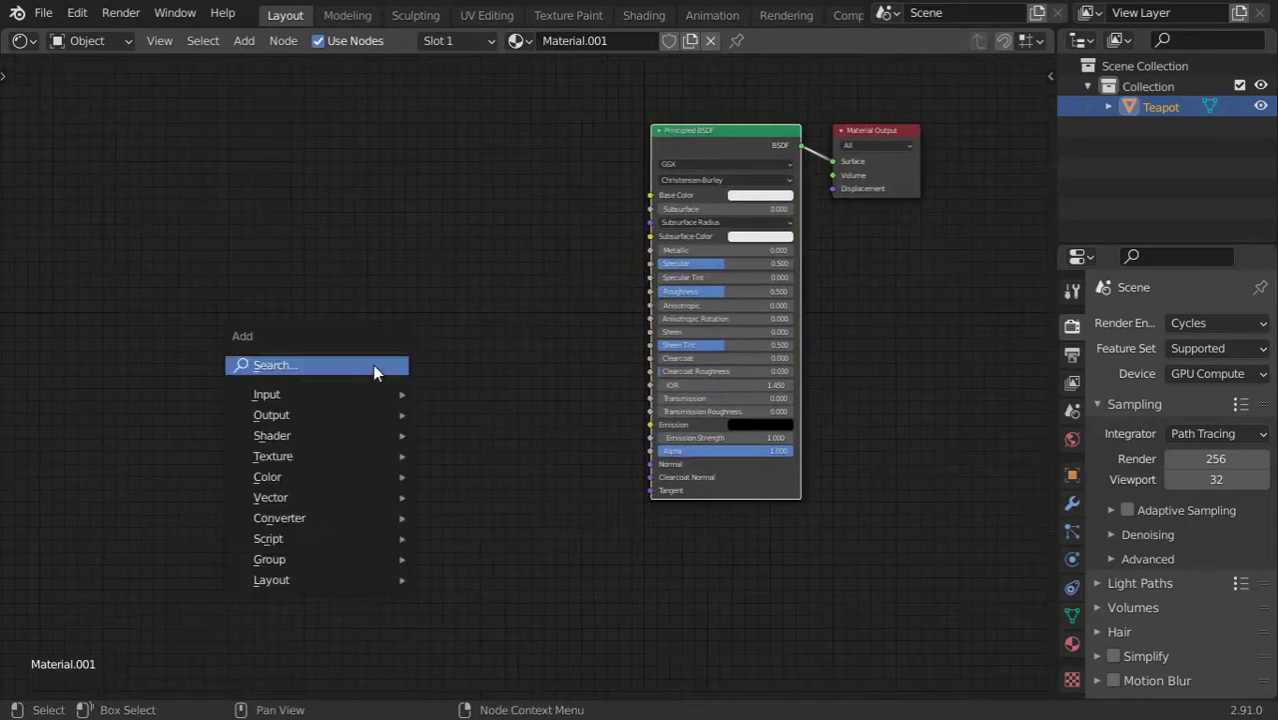
pyautogui.click(374, 366)
pyautogui.write('sep')
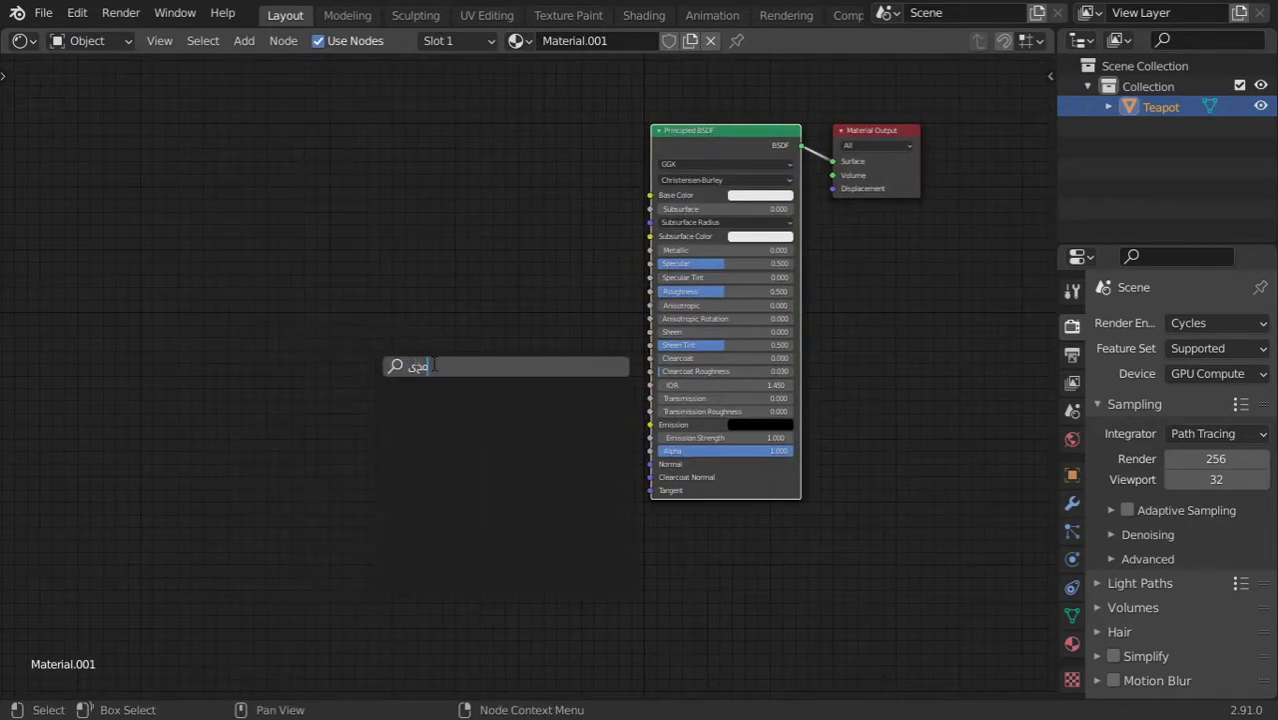
pyautogui.press('BackSpace')
pyautogui.press('BackSpace')
pyautogui.press('BackSpace')
pyautogui.write('noi')
pyautogui.press('Return')
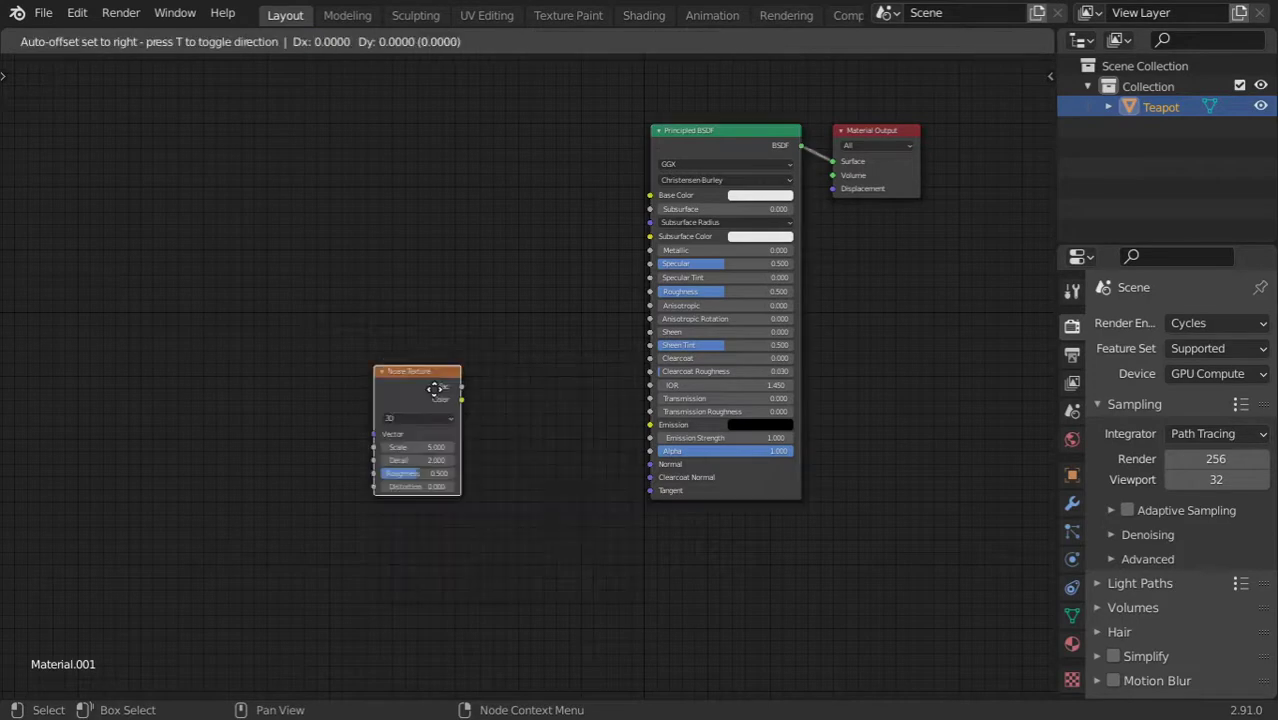
pyautogui.click(379, 425)
# Add a Bump node between the Noise Texture and Principled BSDF nodes
pyautogui.hotkey('shift', 'a')
pyautogui.click(552, 428)
pyautogui.write('bu')
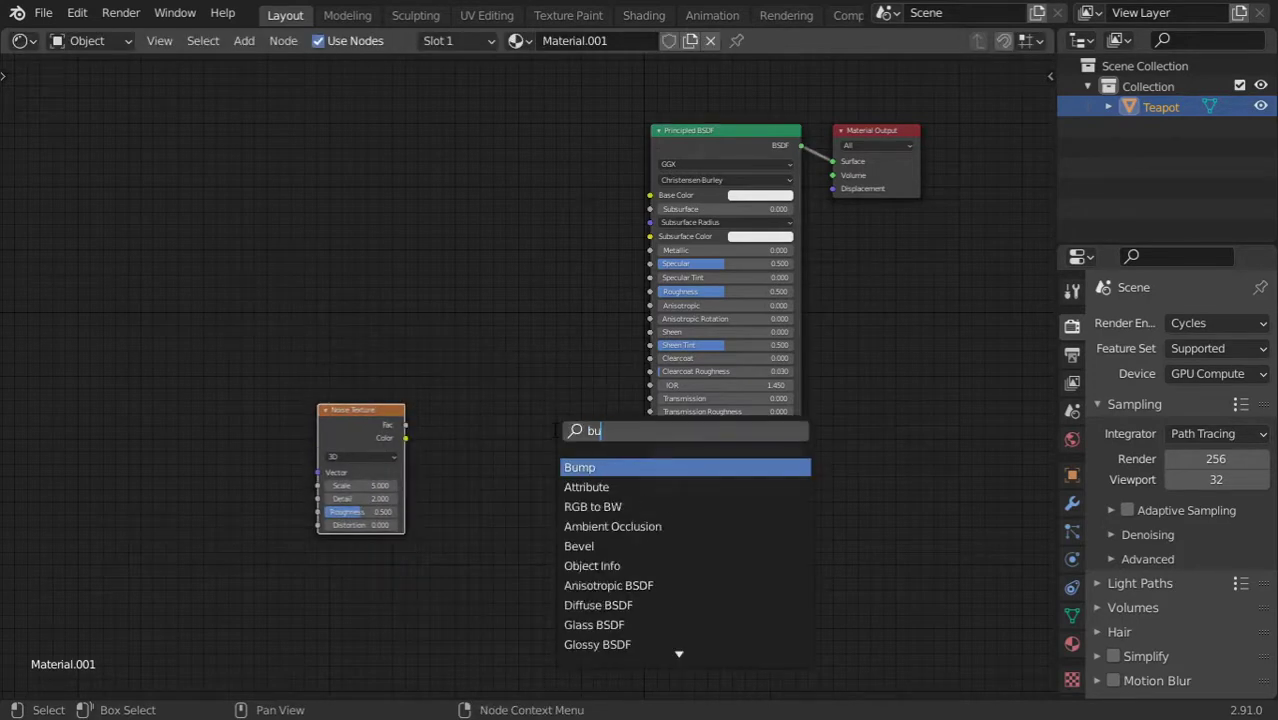
pyautogui.write('mp')
pyautogui.press('Return')
pyautogui.click(518, 428)
# Set the Principled BSDF's Metallic to 1.000 and move the Bump node closer to the Noise Texture
pyautogui.scroll(1, 698, 284)
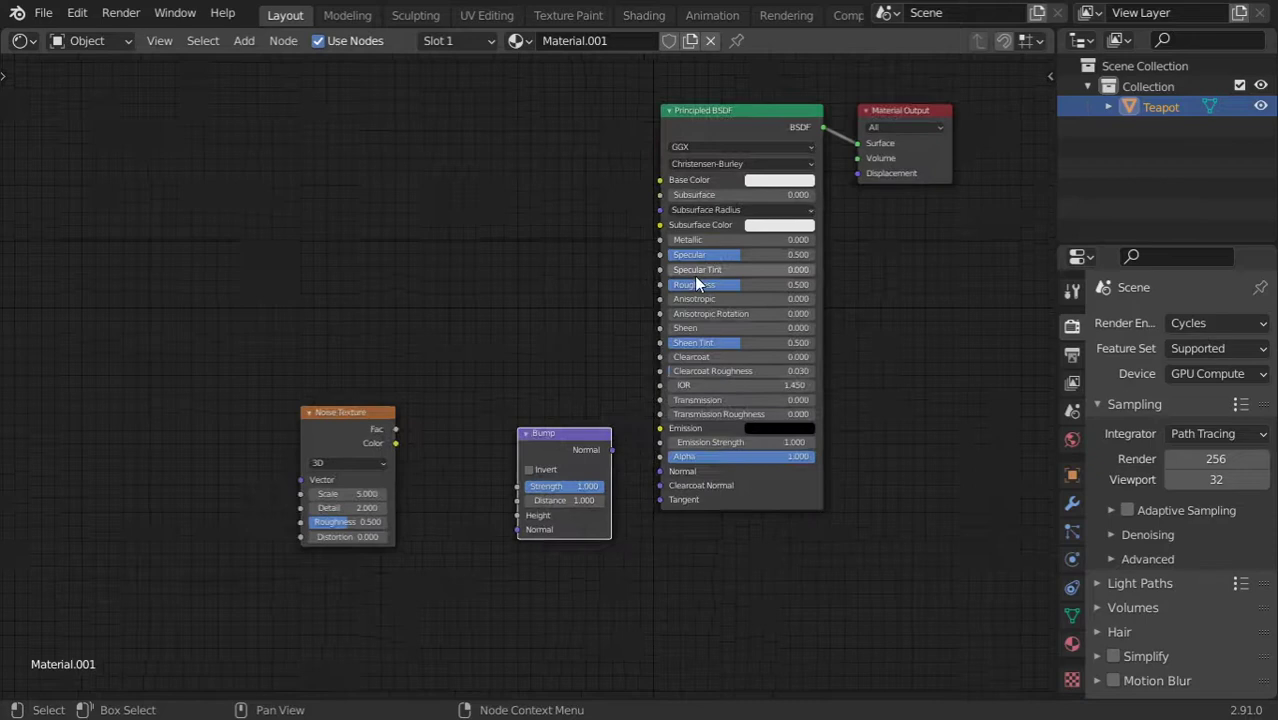
pyautogui.moveTo(720, 215); pyautogui.dragTo(868, 216)
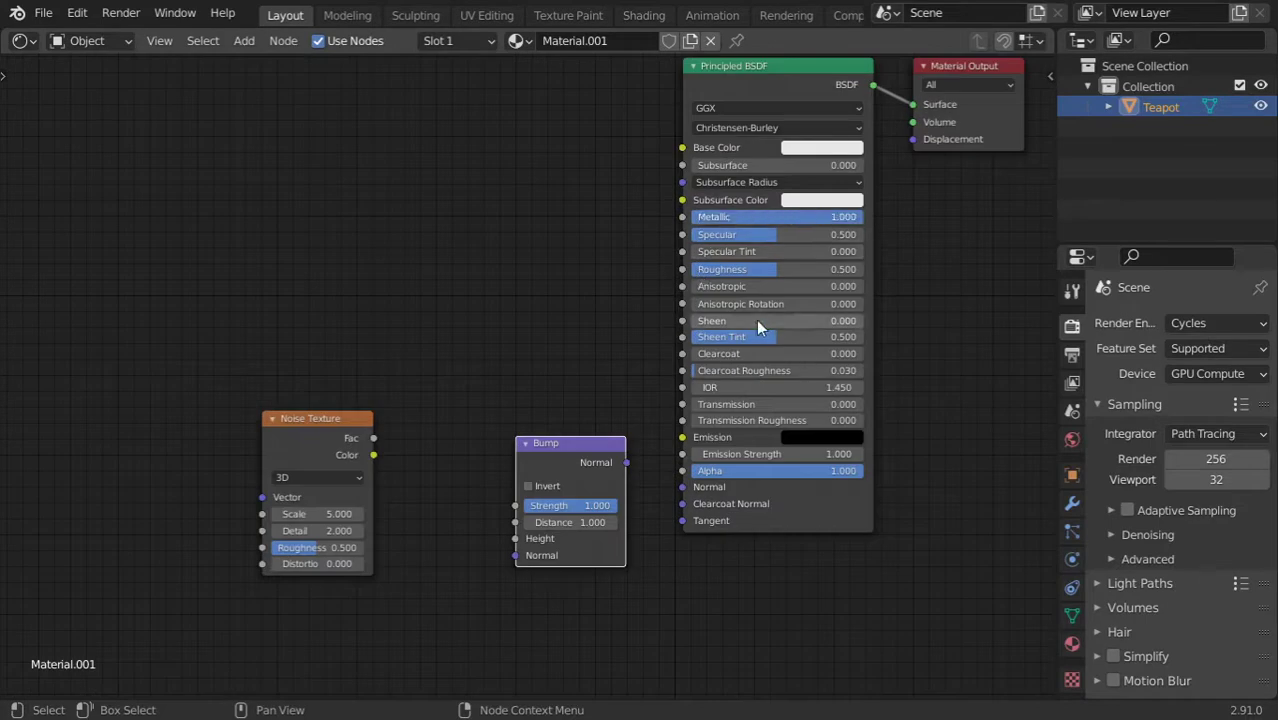
pyautogui.moveTo(550, 445); pyautogui.dragTo(490, 425)
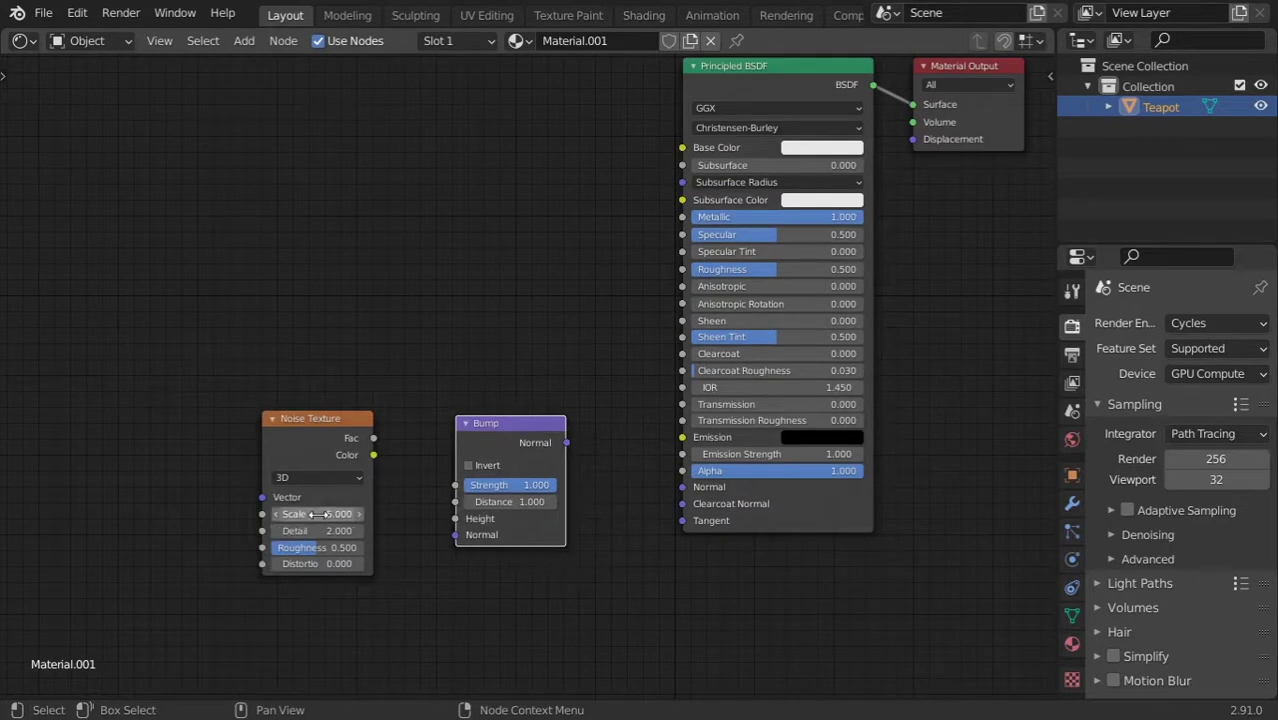
# Set the Noise Texture's Scale to 180
pyautogui.click(321, 514)
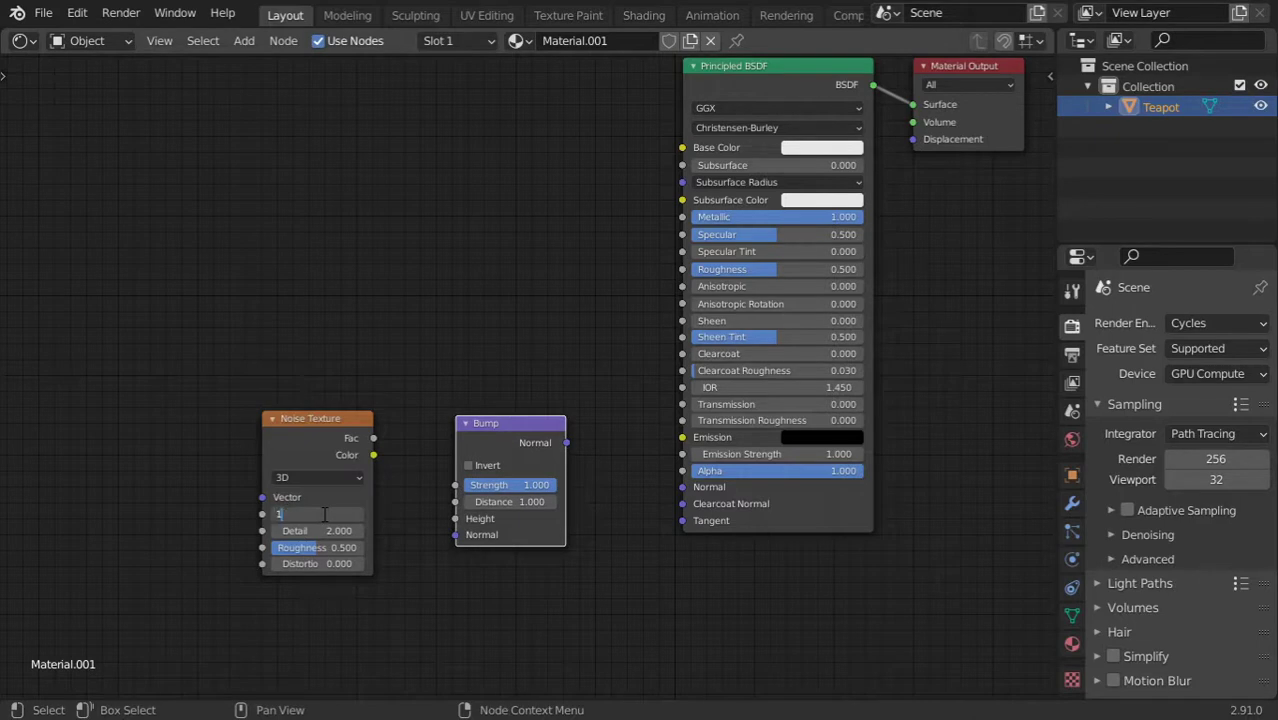
pyautogui.write('180')
pyautogui.press('Return')
# Link the Noise Texture's Color to the Bump Height and the Bump Normal to the Principled BSDF's Normal, with Bump Strength about 0.519
pyautogui.moveTo(566, 443); pyautogui.dragTo(682, 487)
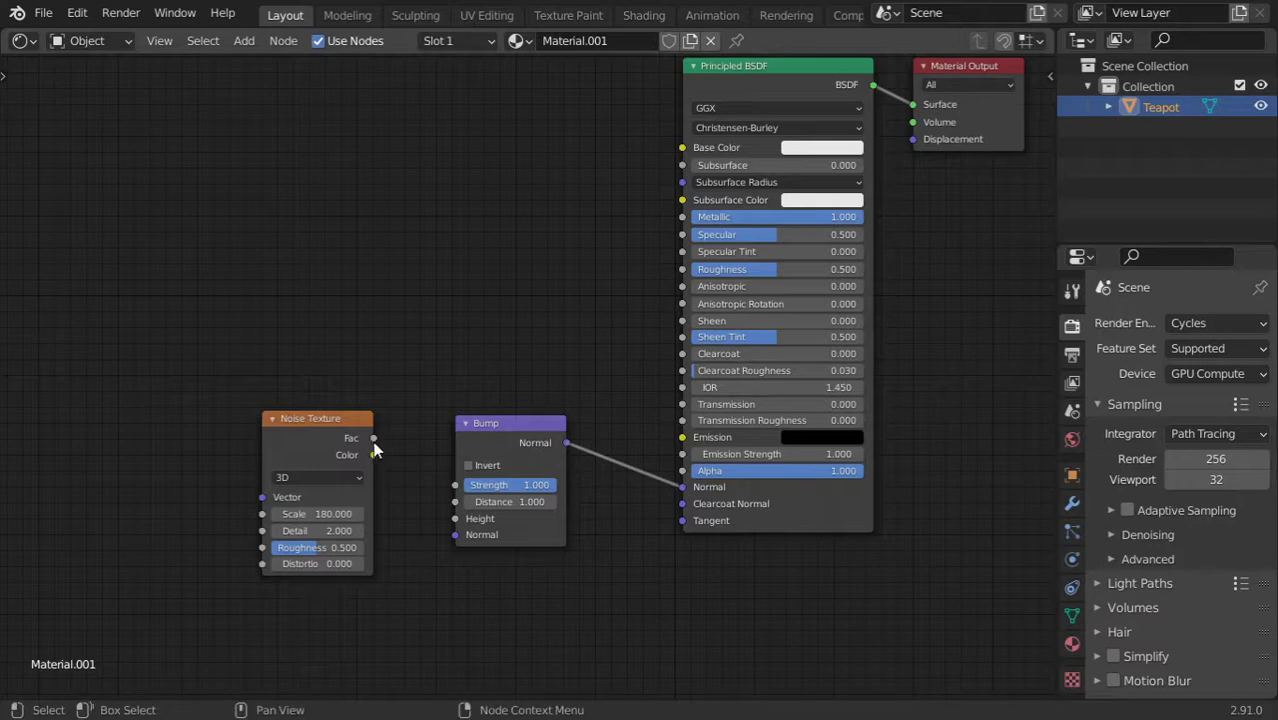
pyautogui.moveTo(374, 456); pyautogui.dragTo(458, 518)
pyautogui.moveTo(531, 485); pyautogui.dragTo(485, 485)
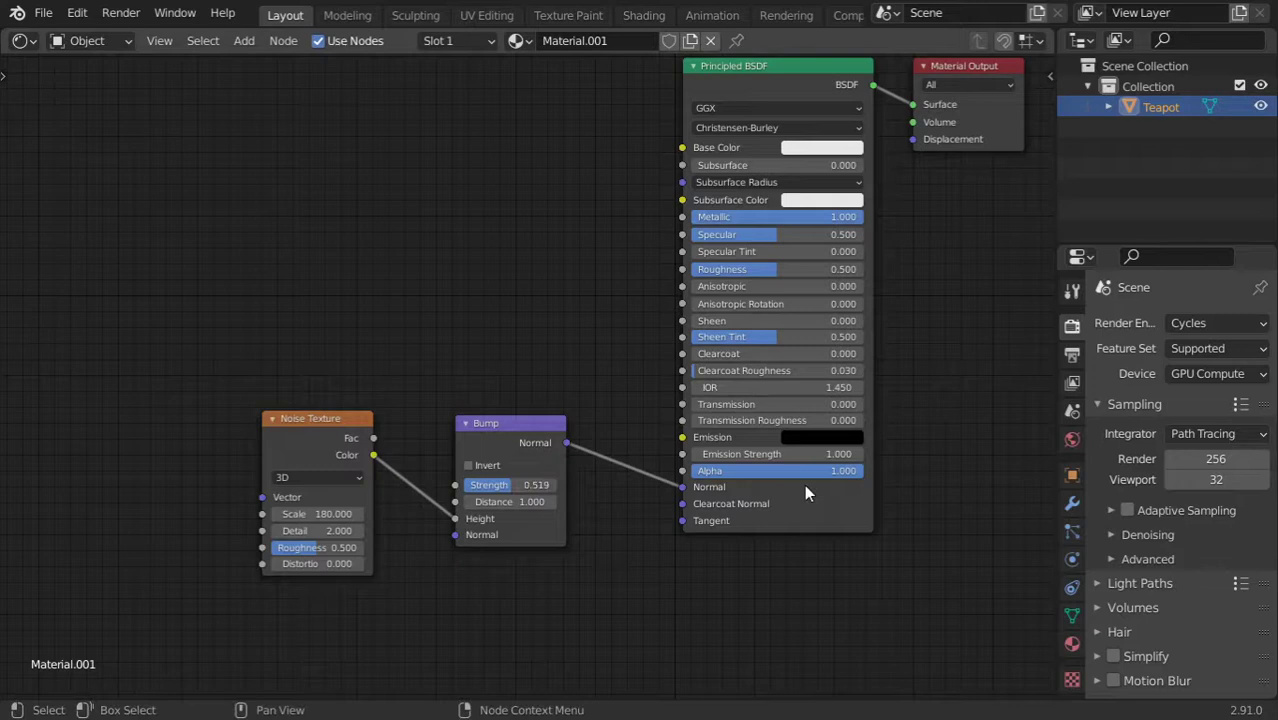
# Return to the 3D Viewport and display the teapot with Rendered shading
pyautogui.click(24, 40)
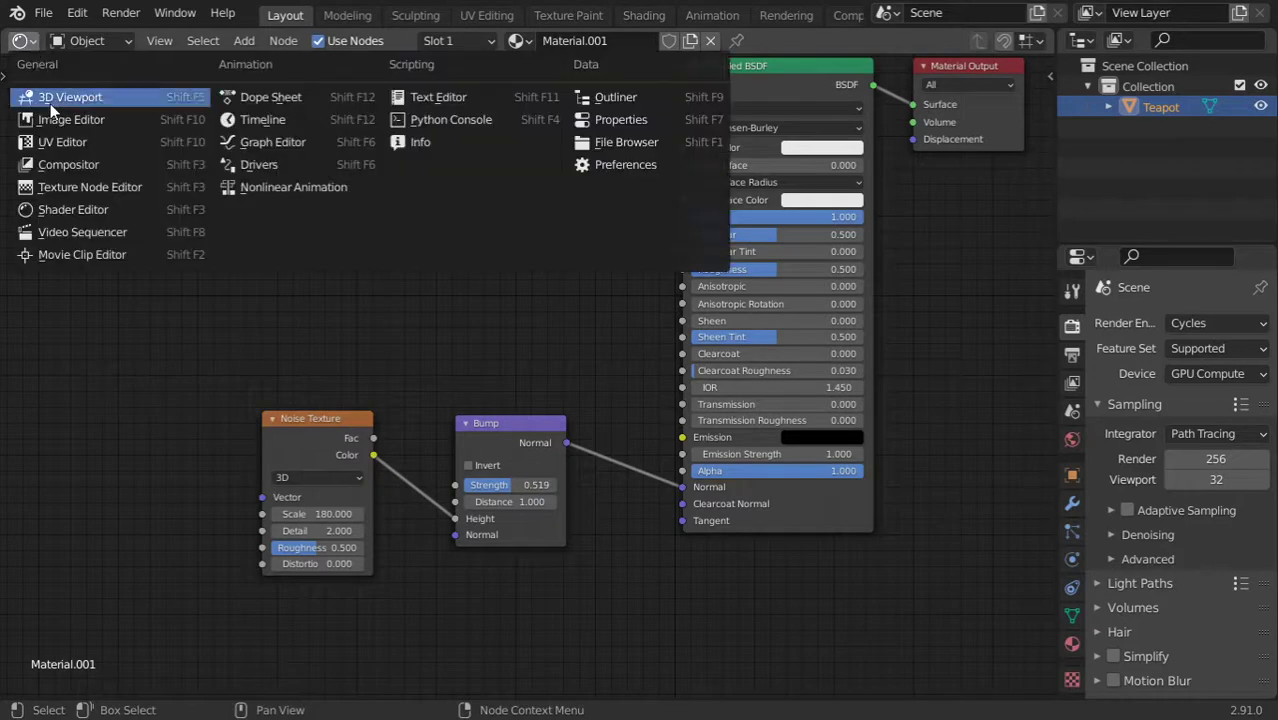
pyautogui.click(50, 92)
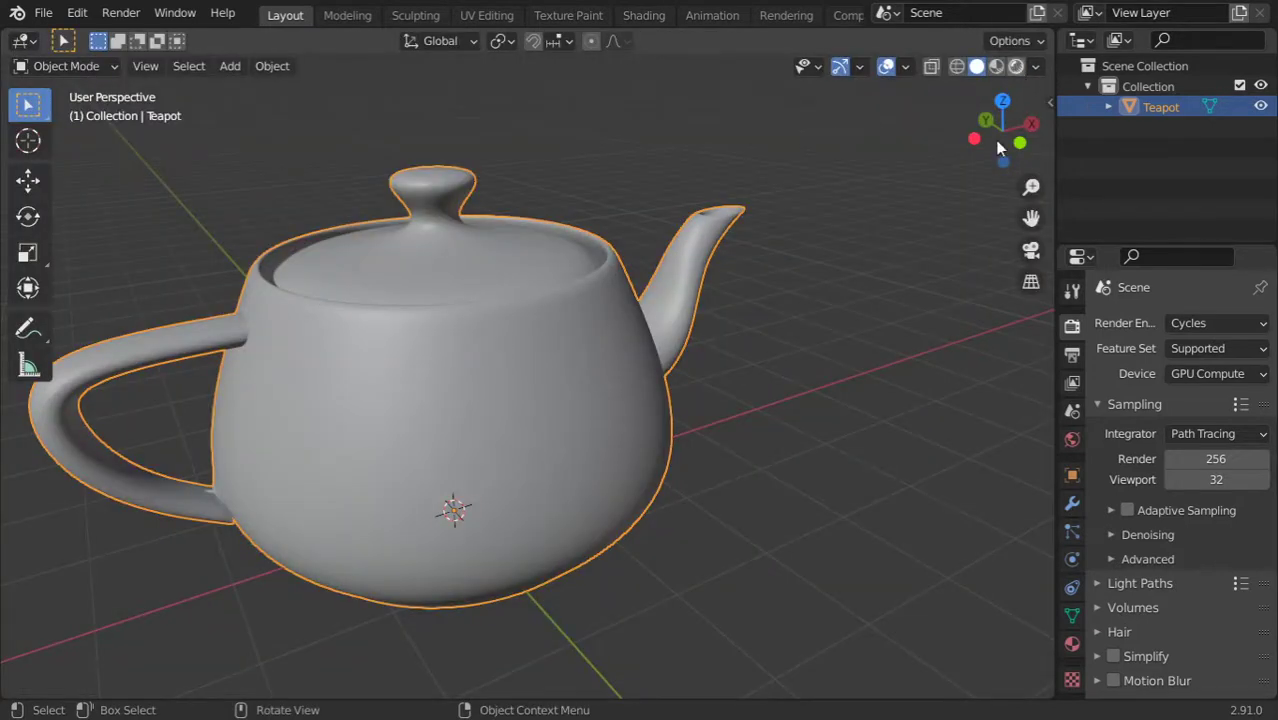
pyautogui.click(1016, 66)
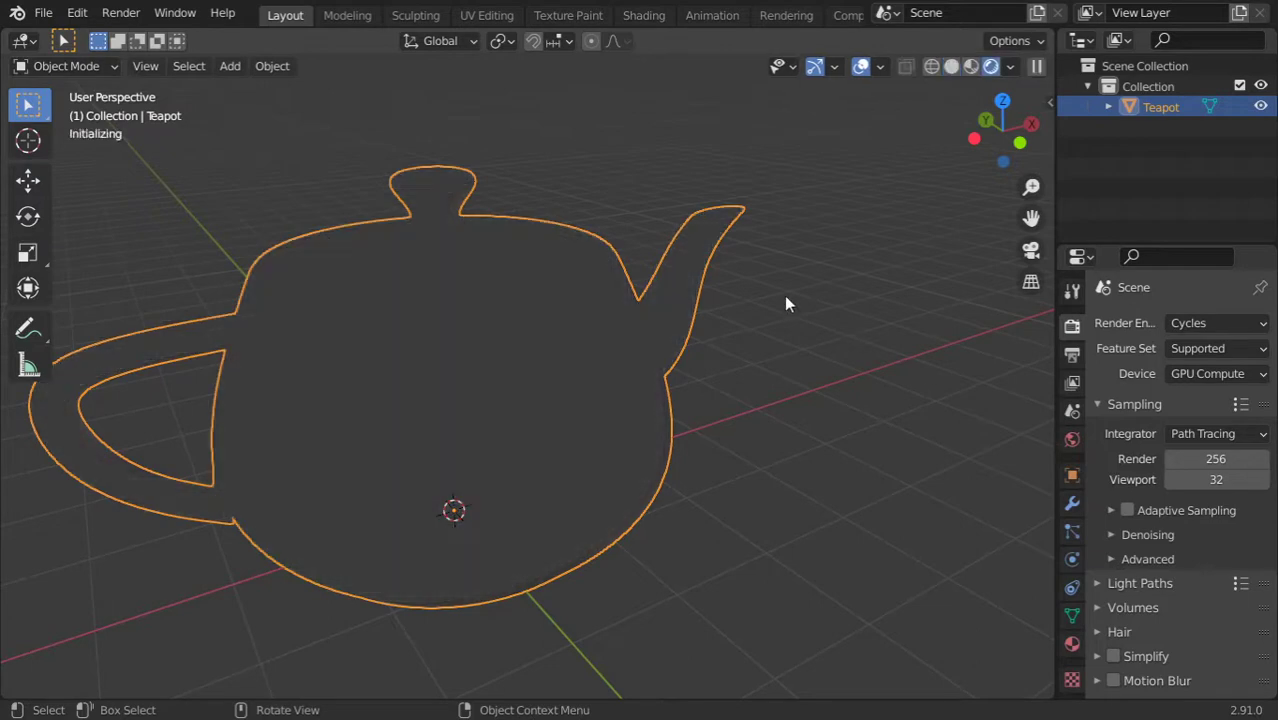
# Deselect the teapot, place the 3D cursor above its spout, and add a point light there
pyautogui.scroll(-3, 686, 256)
pyautogui.click(659, 156)
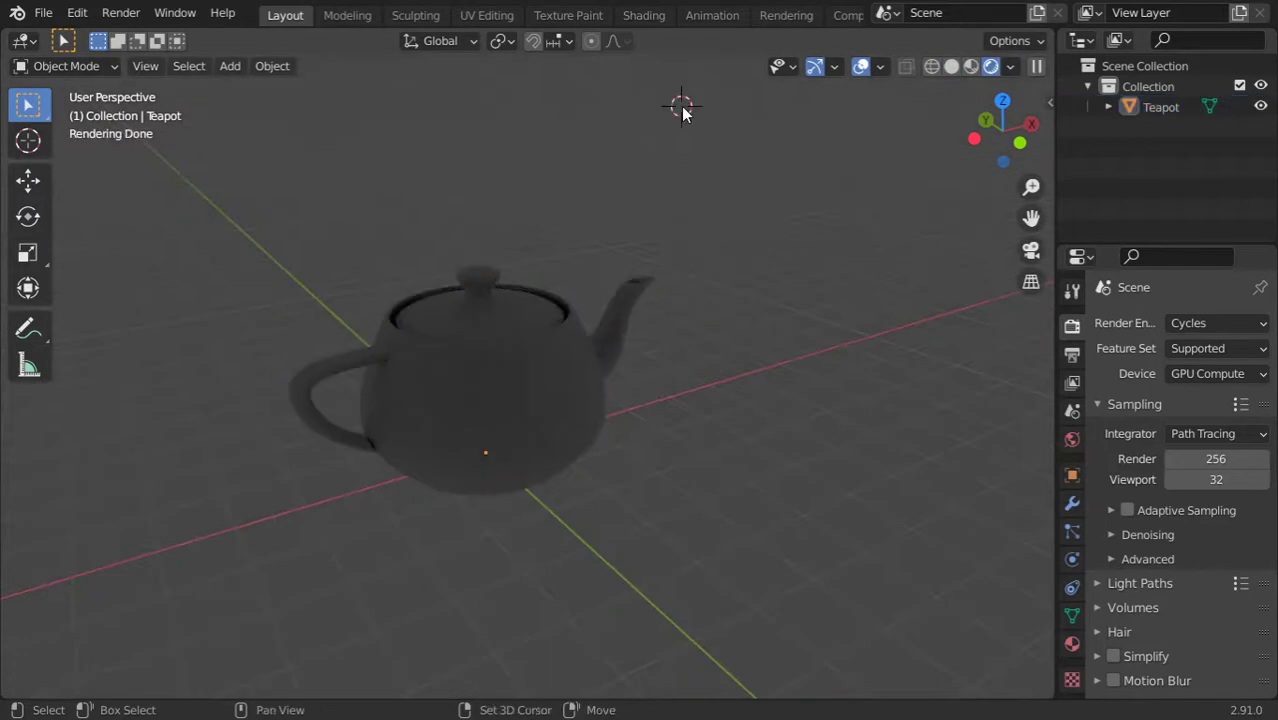
pyautogui.hotkey('shift', 'a')
pyautogui.moveTo(685, 357)
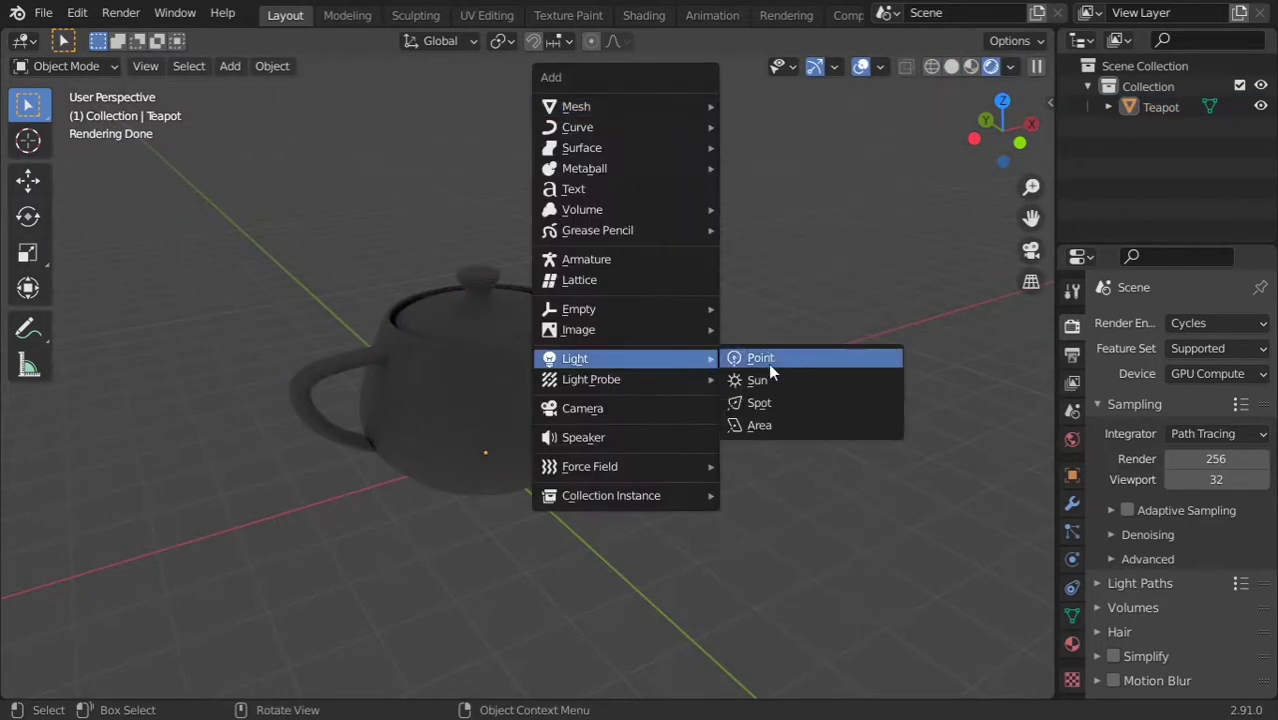
pyautogui.click(766, 360)
# Set the point light's Power to 1500 W
pyautogui.click(1072, 559)
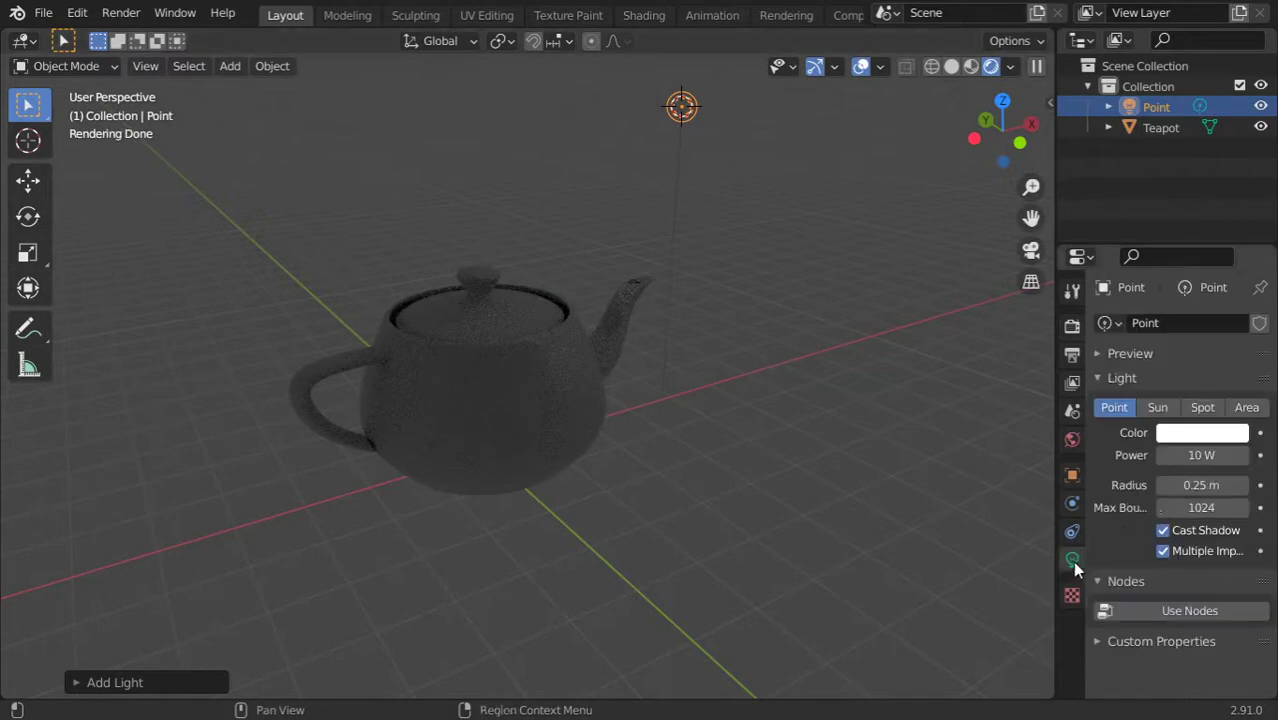
pyautogui.click(1203, 455)
pyautogui.write('150')
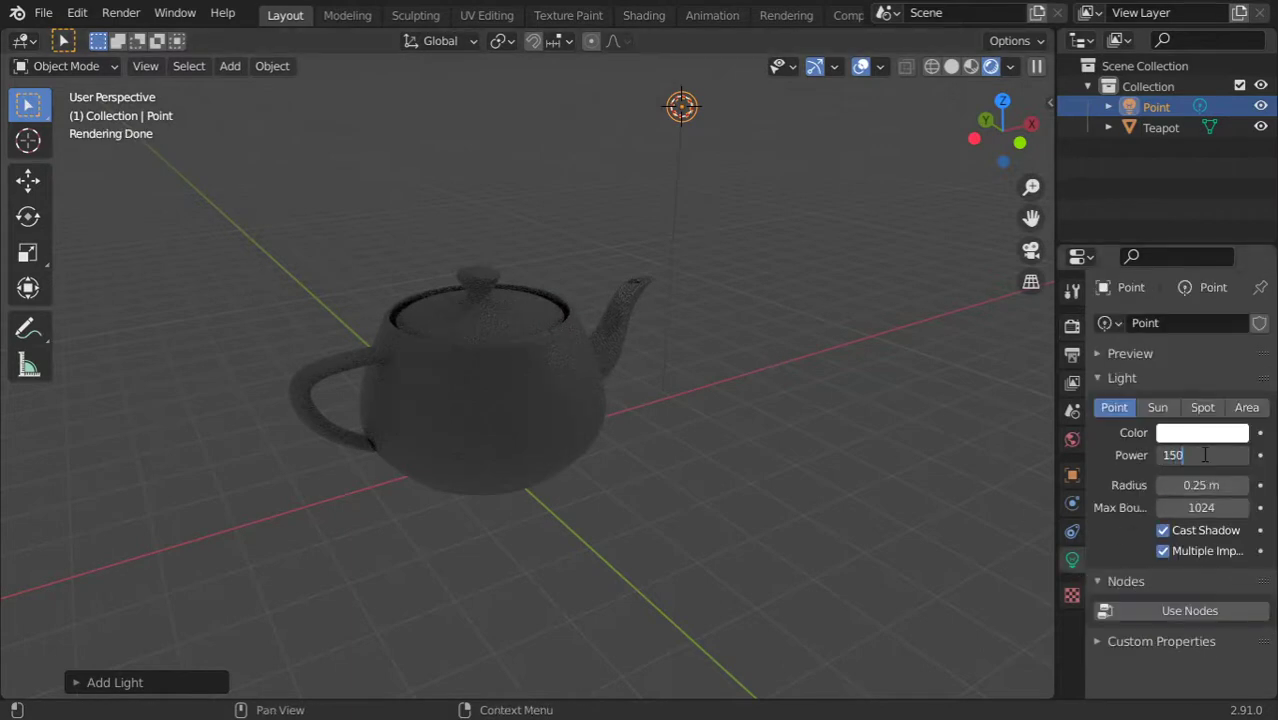
pyautogui.write('0')
pyautogui.press('Return')
# Select the teapot, switch to the Shading workspace, and show a close-up of it with Rendered shading
pyautogui.moveTo(620, 380); pyautogui.dragTo(524, 360, button='middle')
pyautogui.scroll(4, 524, 360)
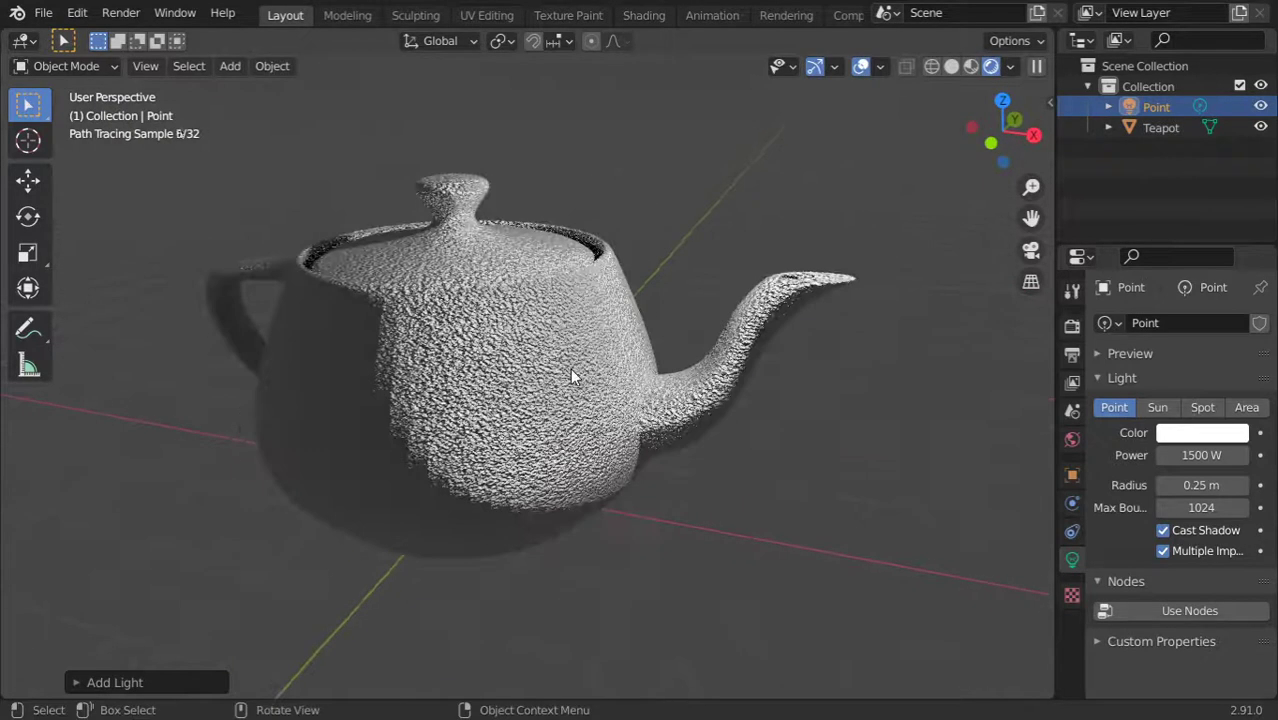
pyautogui.click(570, 368)
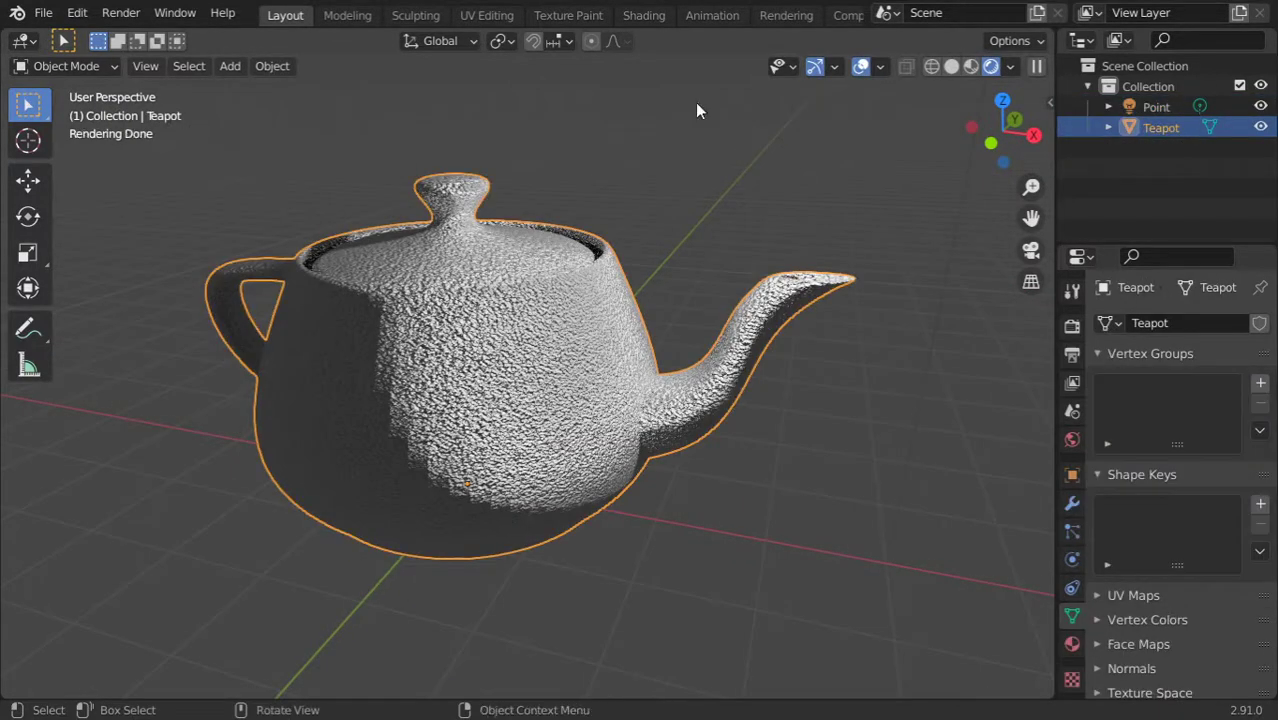
pyautogui.click(640, 15)
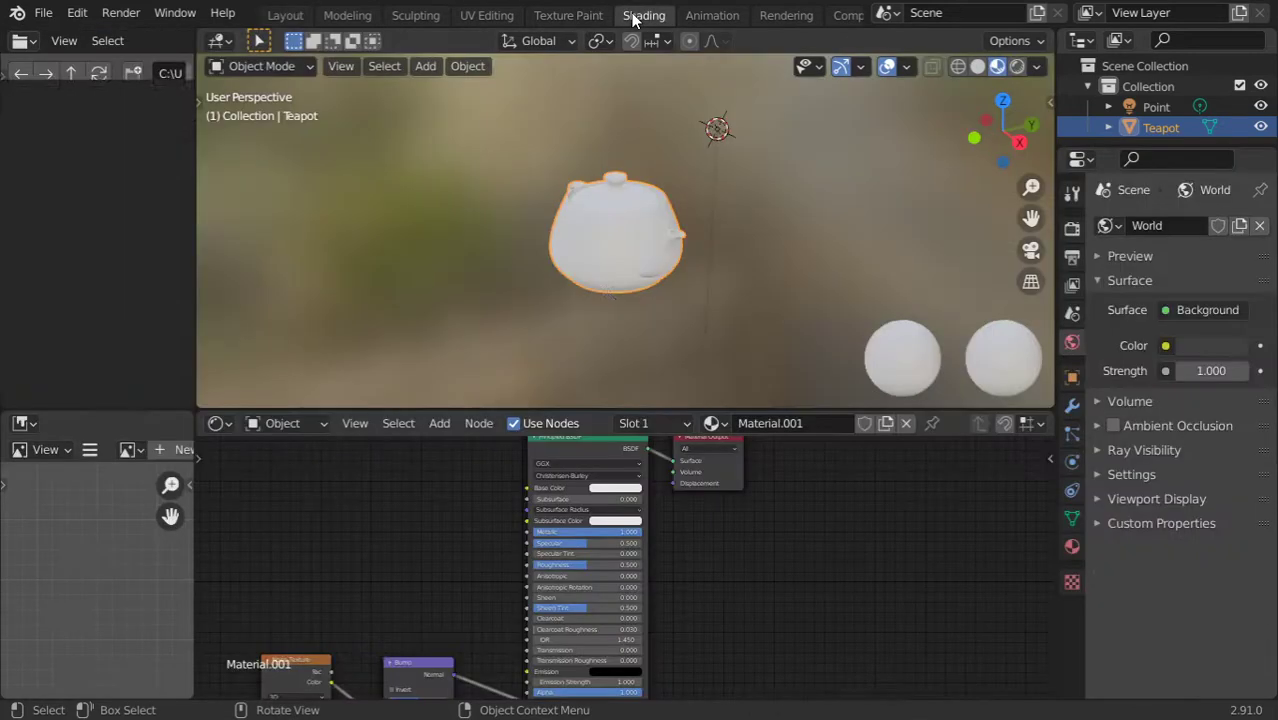
pyautogui.click(1017, 68)
pyautogui.moveTo(712, 170); pyautogui.dragTo(775, 174, button='middle')
pyautogui.scroll(5, 655, 180)
pyautogui.keyDown('shift'); pyautogui.moveTo(661, 334); pyautogui.dragTo(653, 281, button='middle'); pyautogui.keyUp('shift')
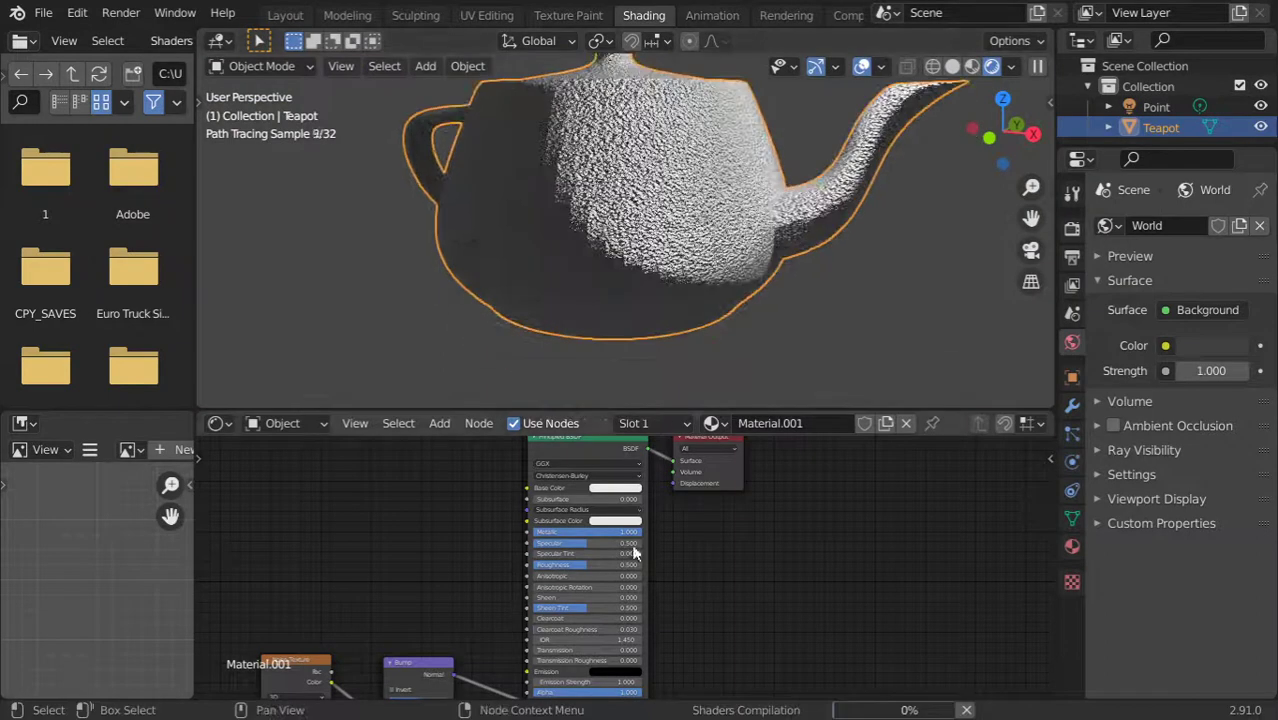
# Lower the Bump node's Strength for a much finer surface grain
pyautogui.moveTo(488, 597); pyautogui.dragTo(508, 502, button='middle')
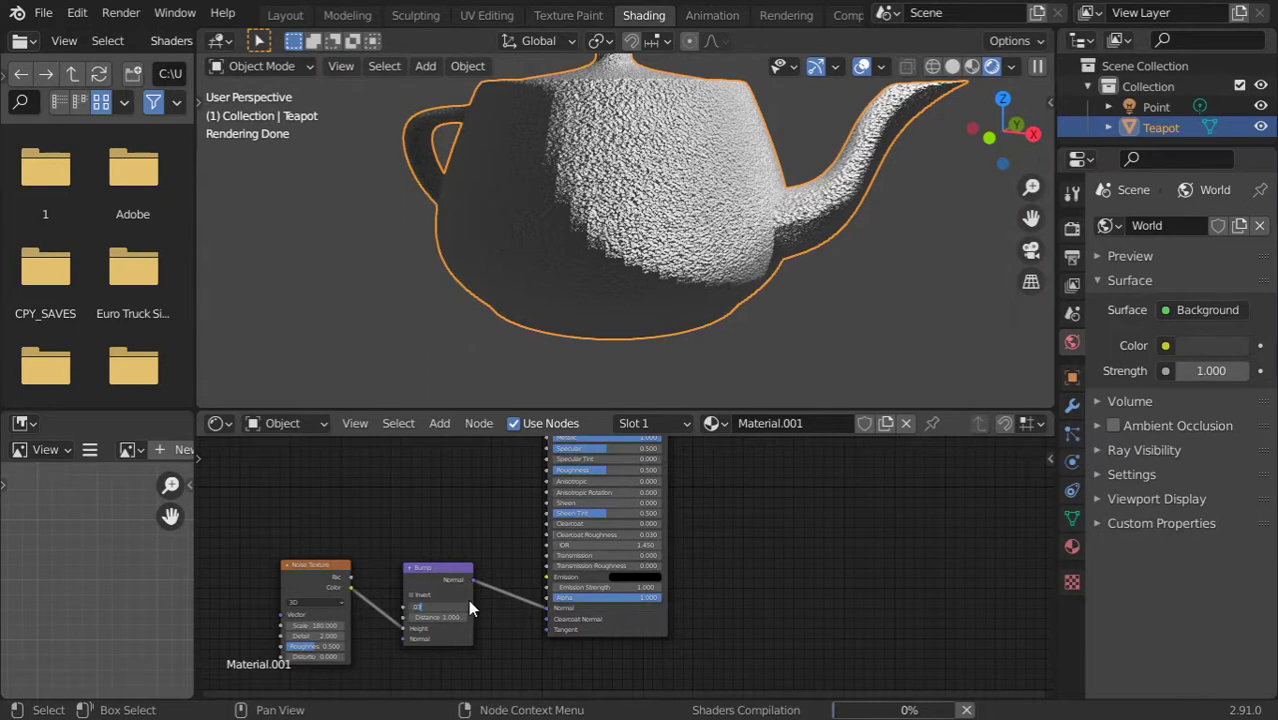
pyautogui.press('Return')
# Set the Principled BSDF's Base Color to a saturated orange with a hue of about 0.084
pyautogui.moveTo(634, 458); pyautogui.dragTo(614, 569, button='middle')
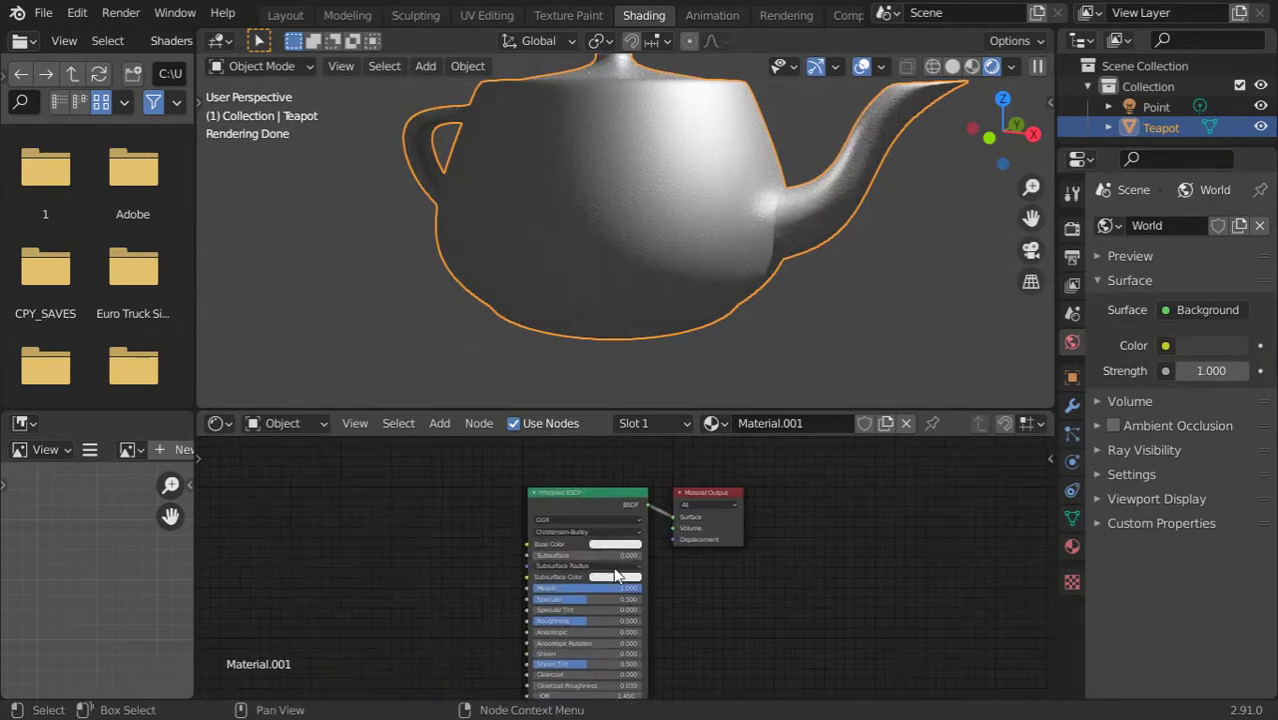
pyautogui.scroll(2, 617, 577)
pyautogui.click(628, 535)
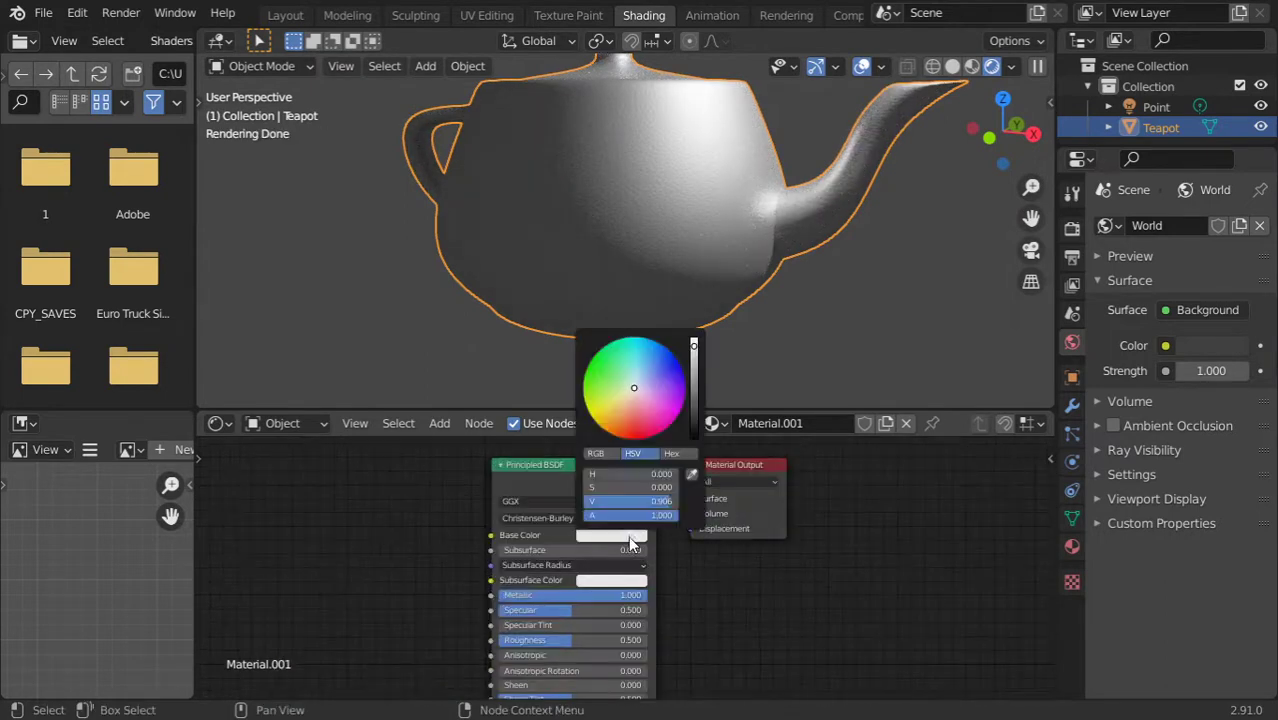
pyautogui.click(611, 426)
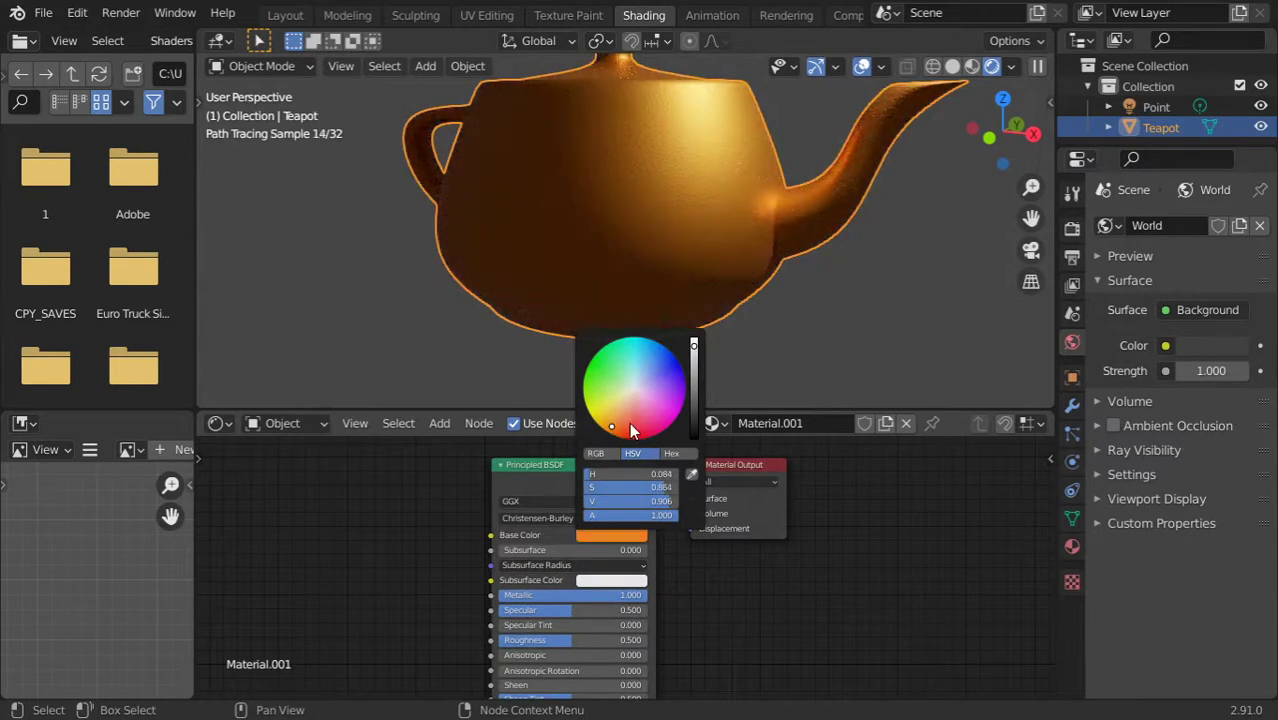
# Try a Roughness of 0.05 on the Principled BSDF
pyautogui.scroll(-5, 799, 224)
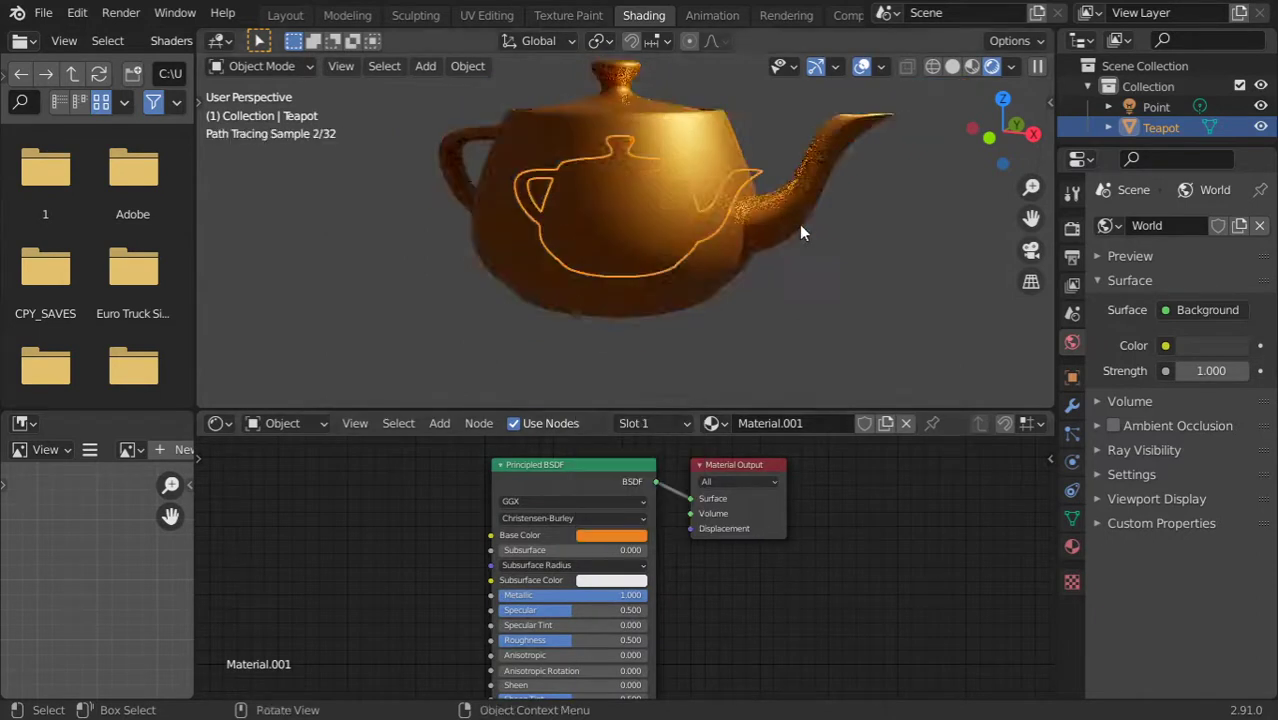
pyautogui.click(611, 641)
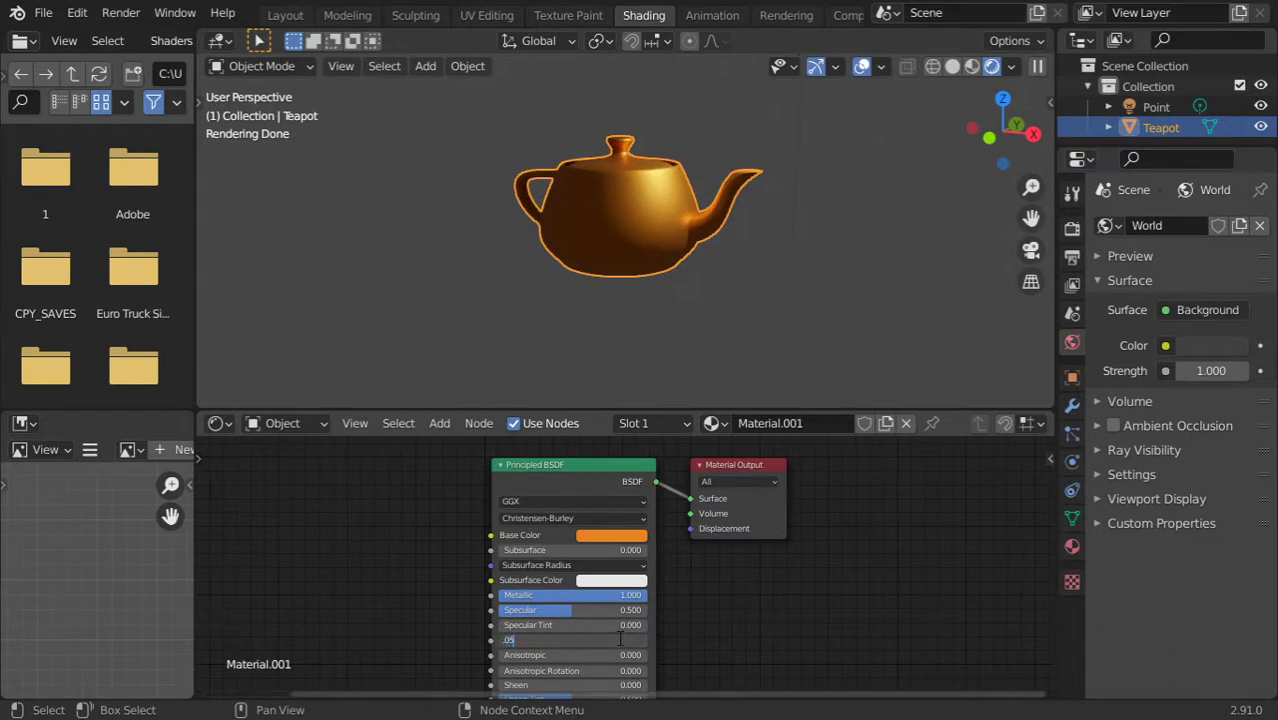
pyautogui.write('.05')
pyautogui.press('Return')
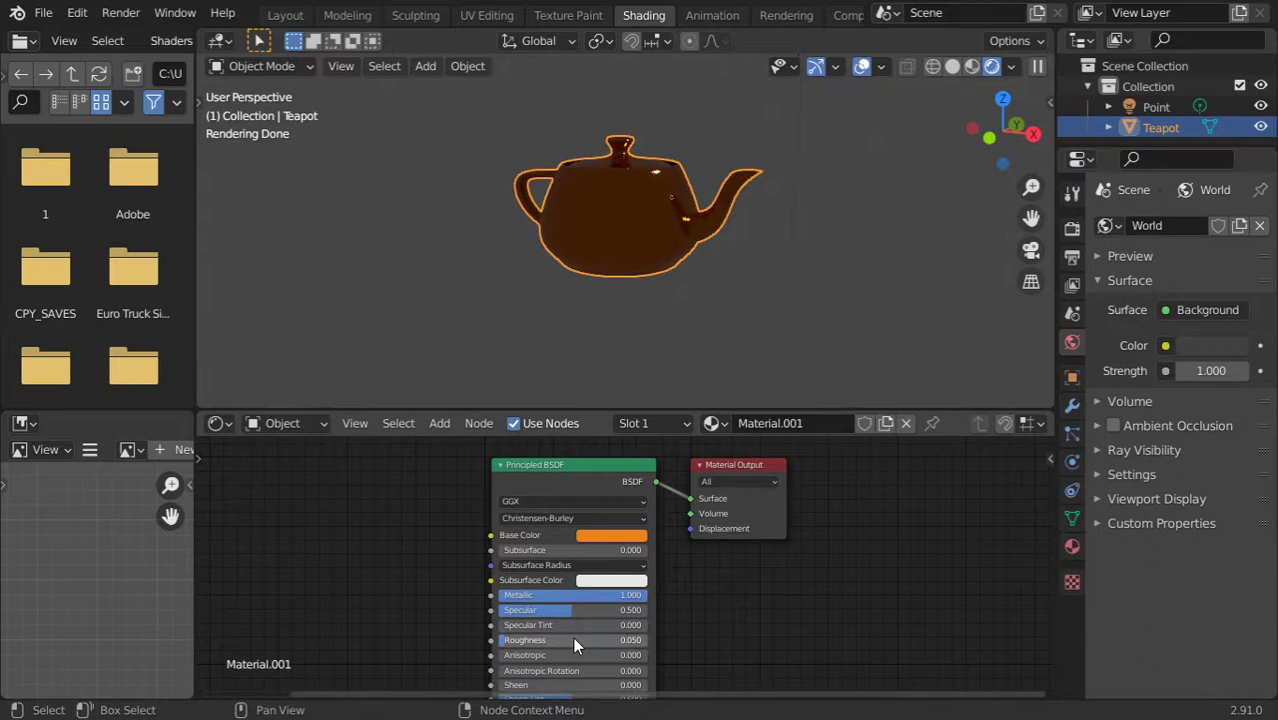
# Set the Principled BSDF's Roughness to 0.1
pyautogui.click(575, 641)
pyautogui.write('.1')
pyautogui.press('Return')
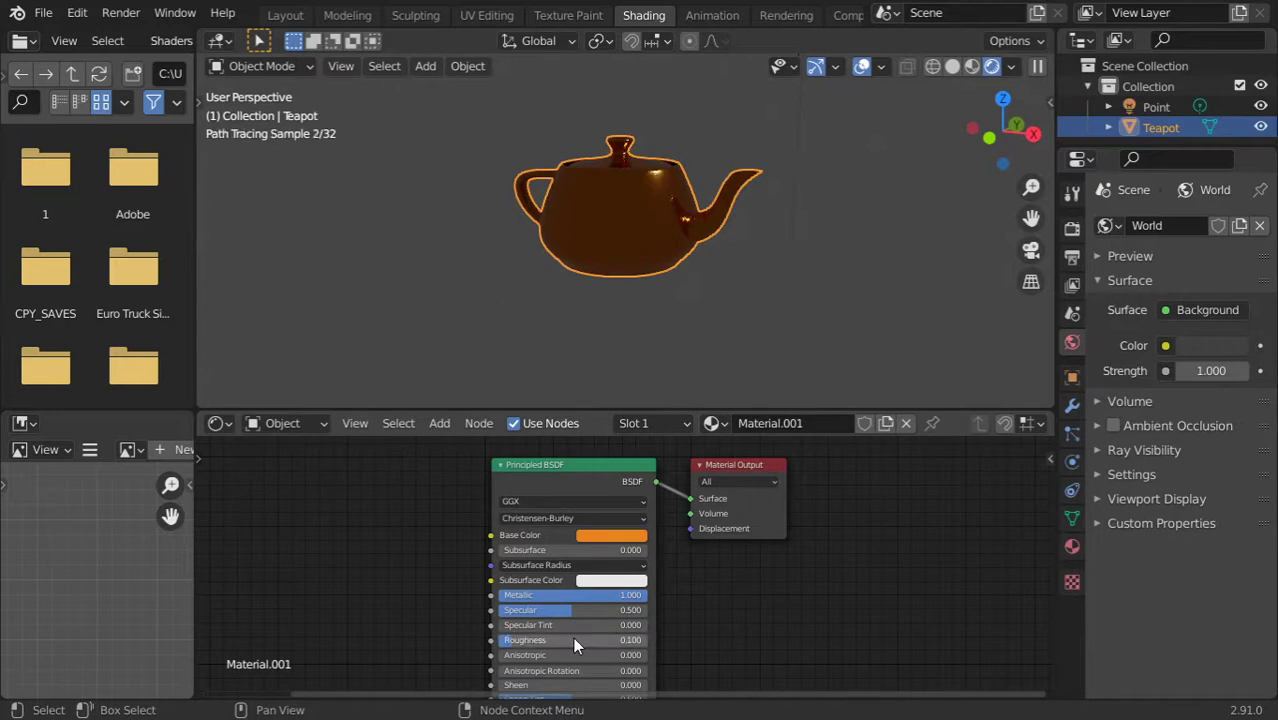
pyautogui.moveTo(664, 316); pyautogui.dragTo(652, 250, button='middle')
pyautogui.moveTo(695, 561); pyautogui.dragTo(732, 550, button='middle')
pyautogui.scroll(-4, 717, 545)
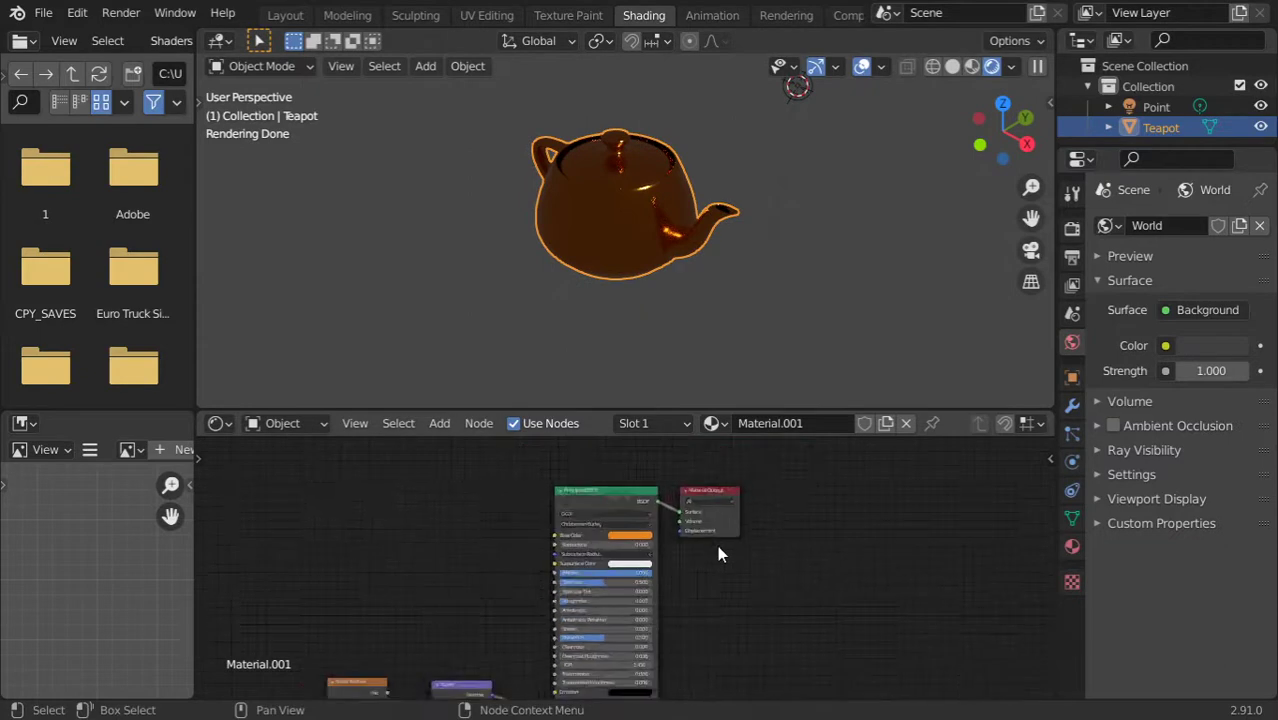
# Duplicate the linked Noise Texture, Bump and Principled BSDF nodes and place the copies below the originals
pyautogui.scroll(-1, 666, 452)
pyautogui.moveTo(668, 449); pyautogui.dragTo(712, 458)
pyautogui.keyDown('shift'); pyautogui.click(430, 585); pyautogui.keyUp('shift')
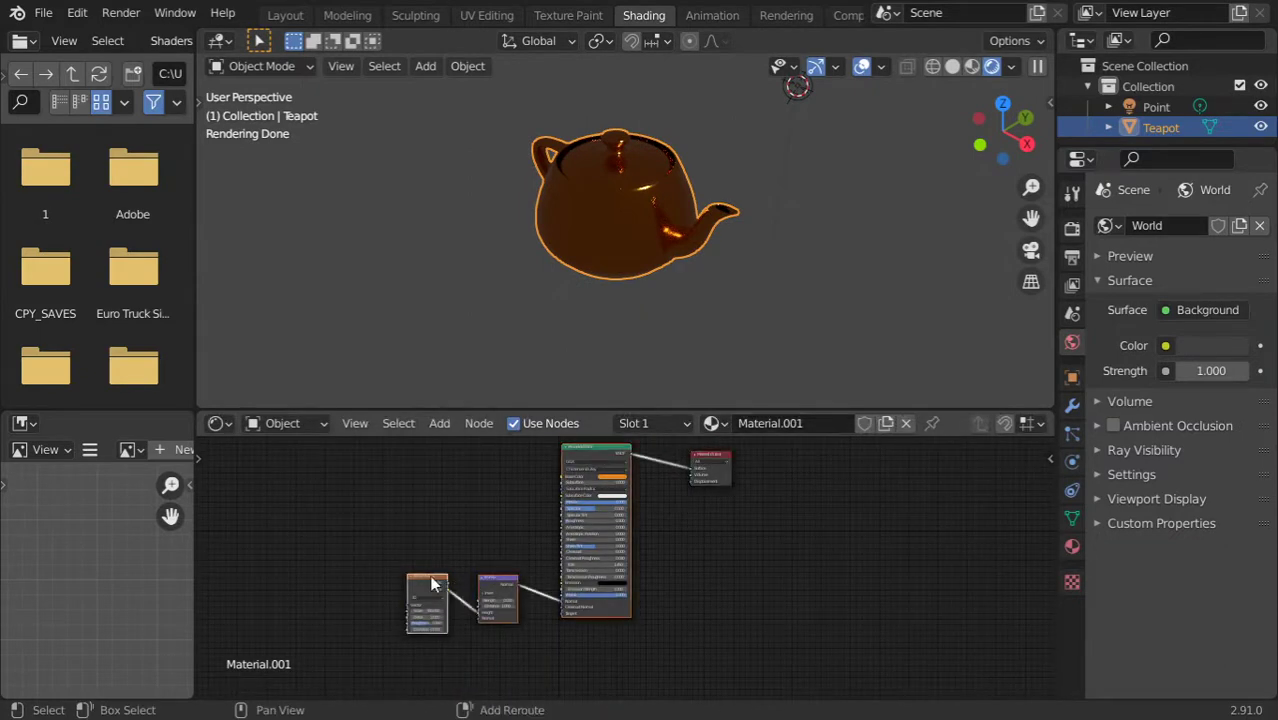
pyautogui.hotkey('shift', 'd')
pyautogui.click(452, 529)
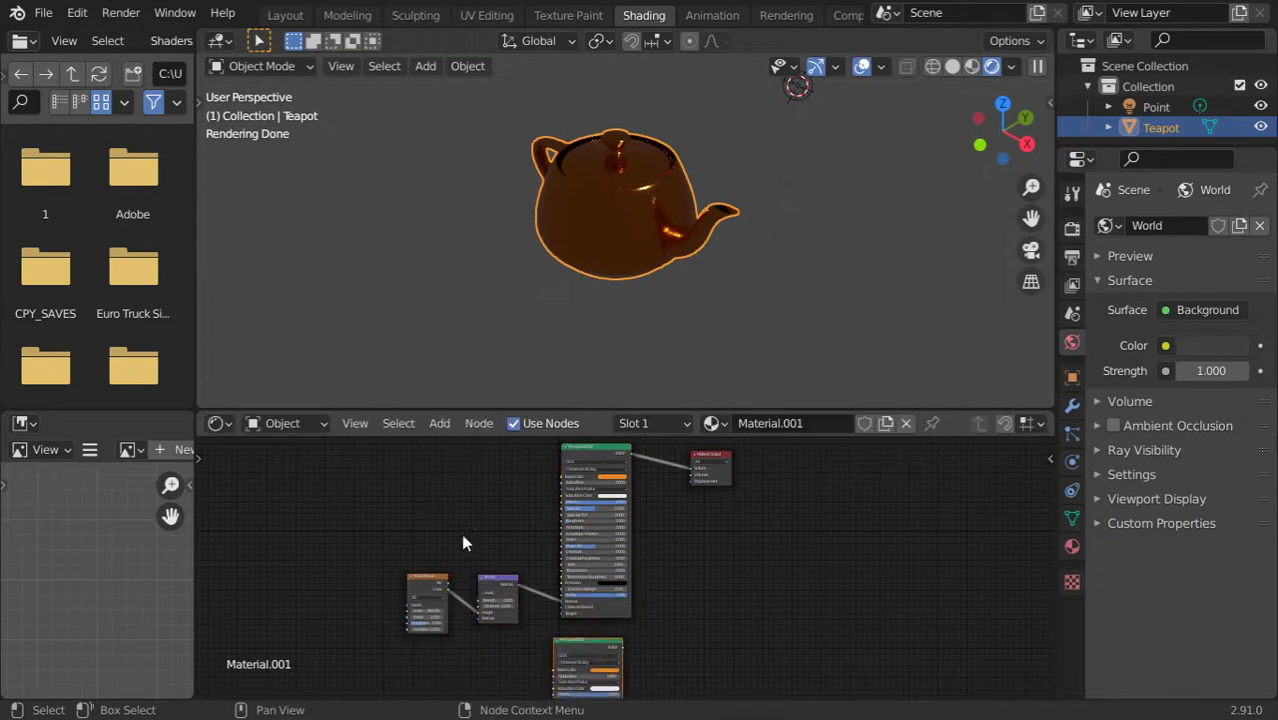
# Collapse the duplicated Principled BSDF and move it with the copied Bump and Noise Texture nodes into a clear, separate arrangement
pyautogui.click(607, 646)
pyautogui.keyDown('shift'); pyautogui.moveTo(638, 636); pyautogui.dragTo(708, 508, button='middle'); pyautogui.keyUp('shift')
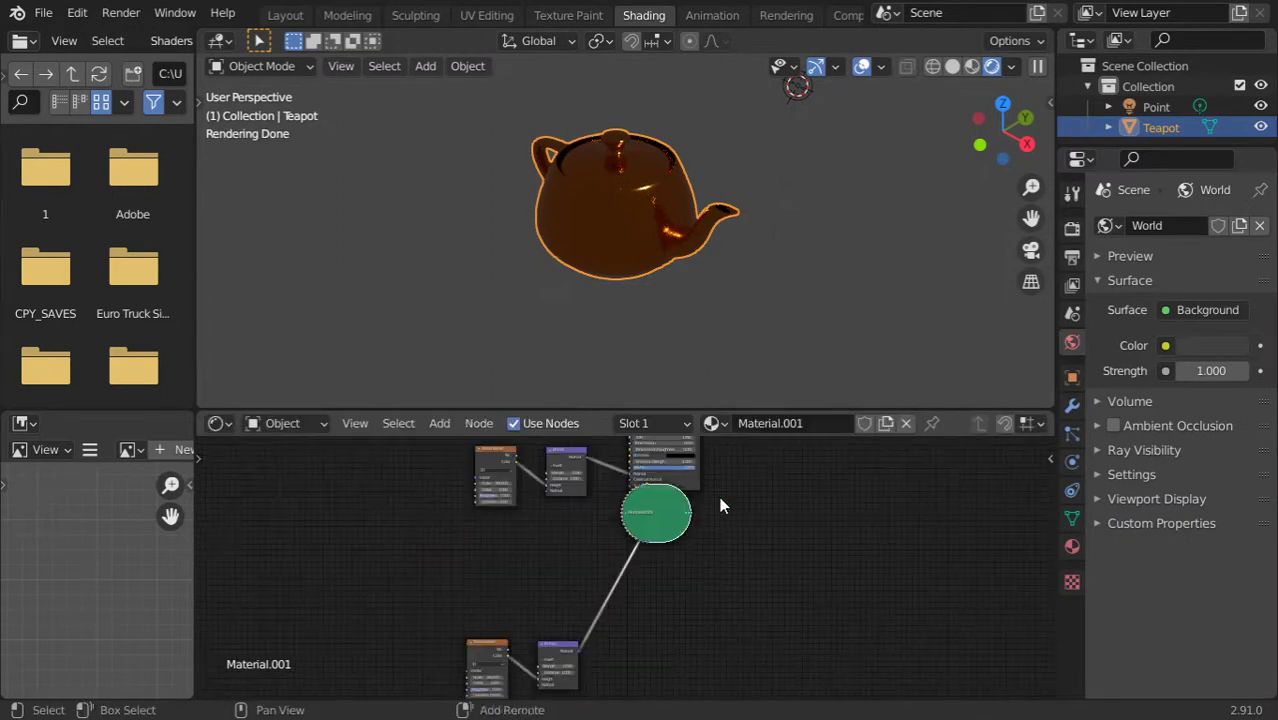
pyautogui.moveTo(559, 645); pyautogui.dragTo(547, 566)
pyautogui.scroll(2, 580, 578)
pyautogui.keyDown('alt'); pyautogui.keyDown('shift'); pyautogui.moveTo(534, 648); pyautogui.dragTo(559, 559); pyautogui.keyUp('shift'); pyautogui.keyUp('alt')
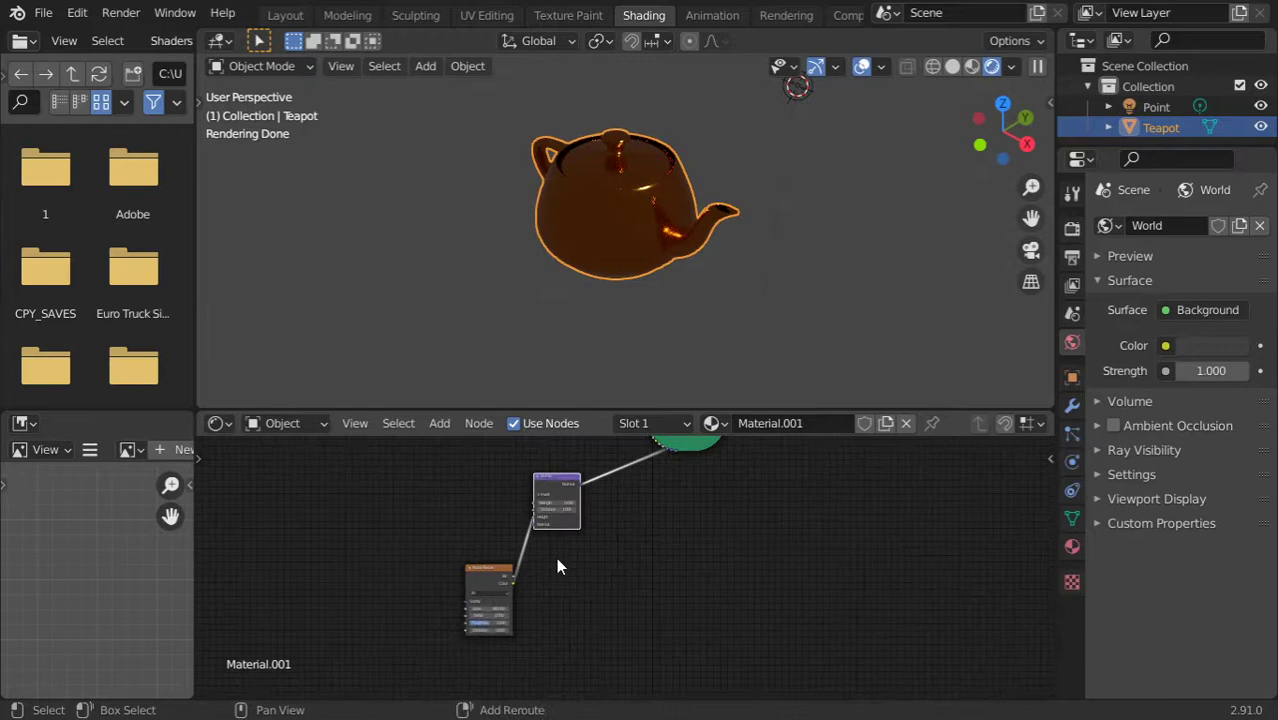
pyautogui.scroll(4, 553, 562)
pyautogui.moveTo(460, 567); pyautogui.dragTo(430, 476)
pyautogui.keyDown('alt'); pyautogui.keyDown('shift'); pyautogui.moveTo(496, 572); pyautogui.dragTo(501, 577); pyautogui.keyUp('shift'); pyautogui.keyUp('alt')
pyautogui.scroll(2, 516, 606)
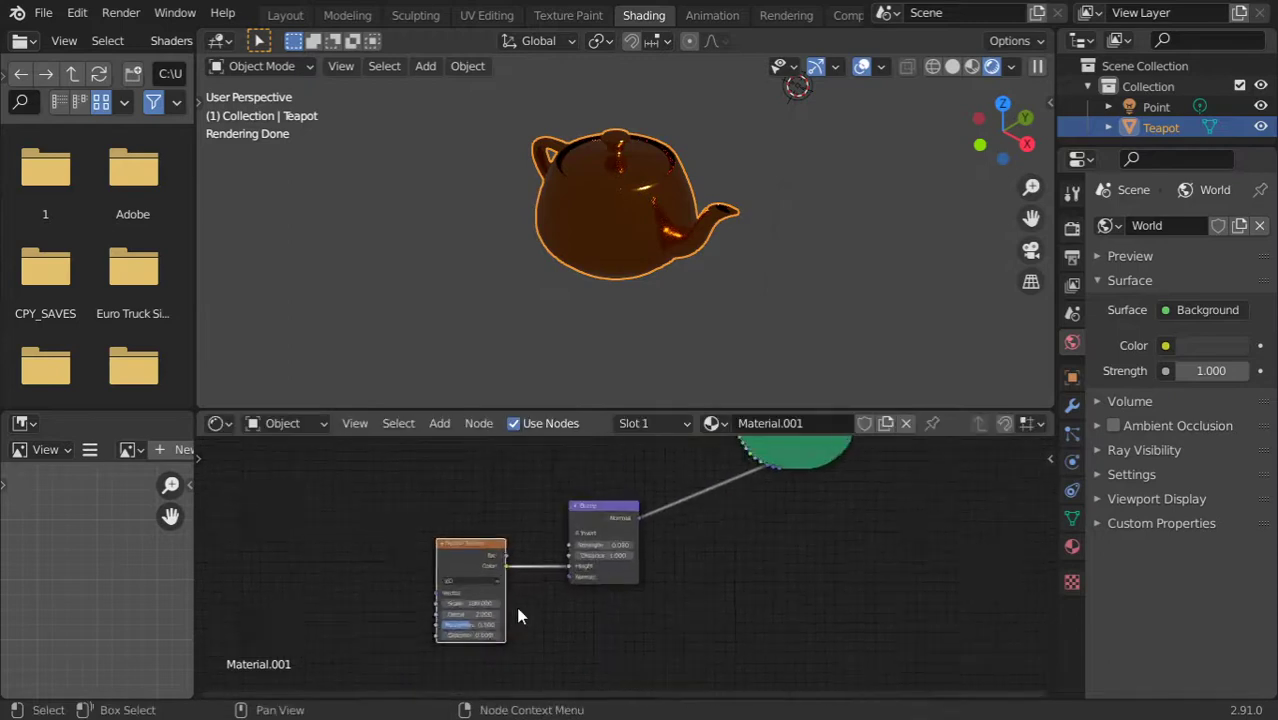
# Set the duplicated Noise Texture's Scale to 150
pyautogui.scroll(1, 361, 585)
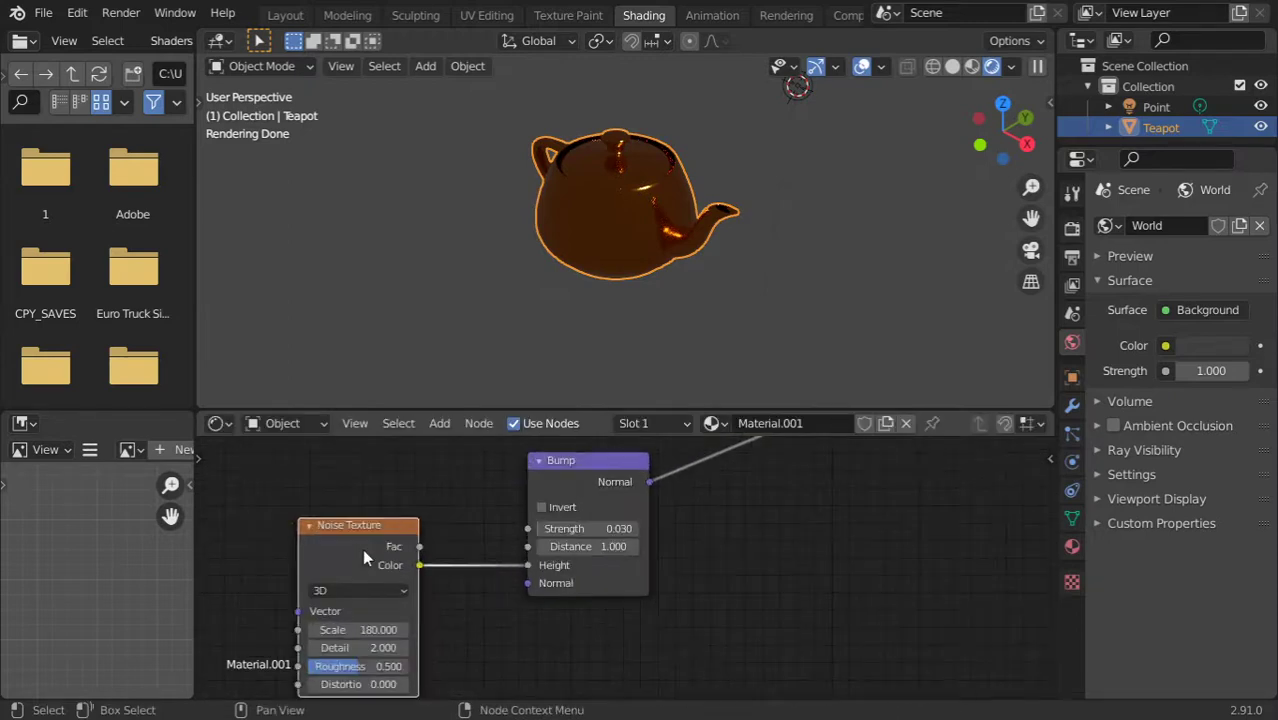
pyautogui.moveTo(364, 553); pyautogui.dragTo(631, 513, button='middle')
pyautogui.click(635, 592)
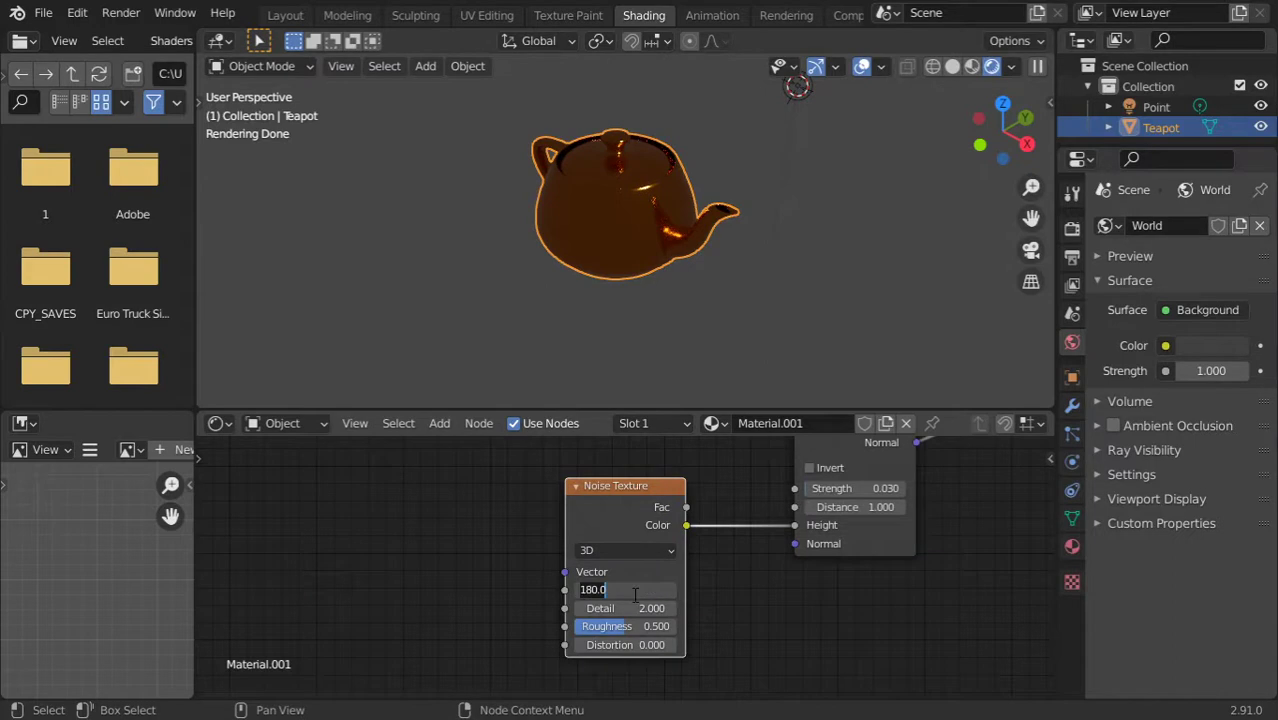
pyautogui.write('150')
pyautogui.press('Return')
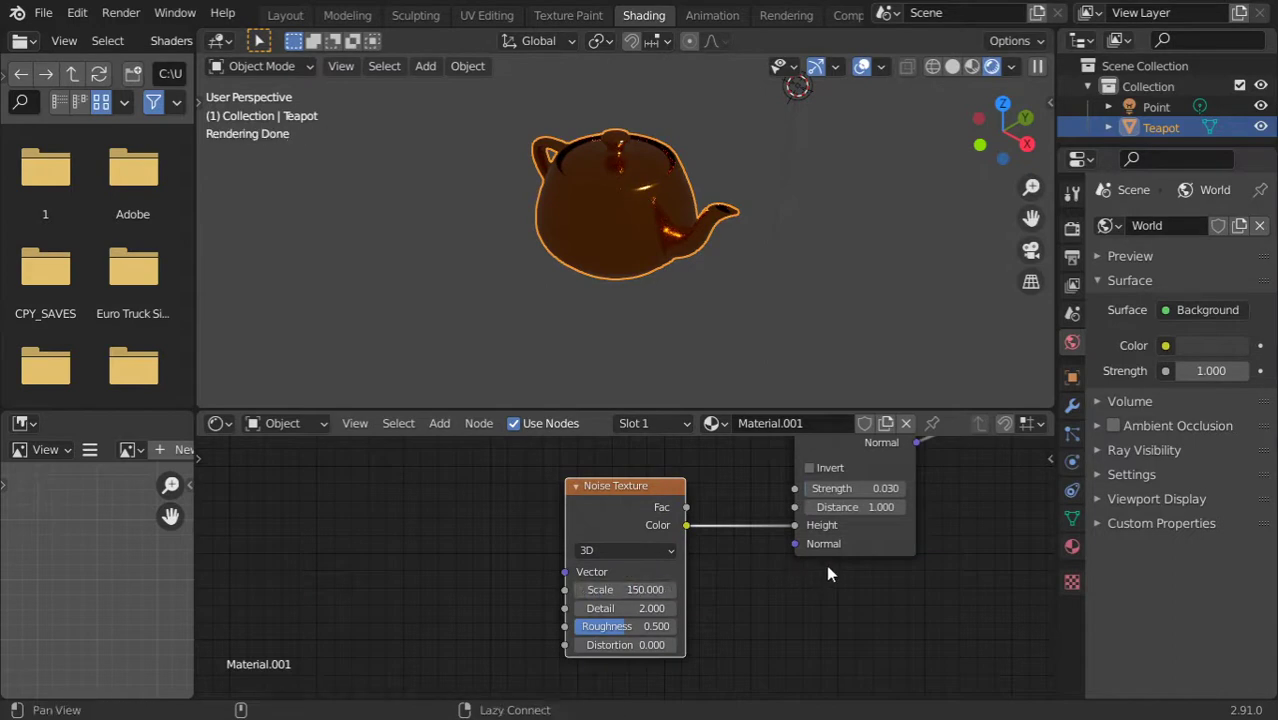
# Raise the duplicated Bump node's Strength to about 0.206
pyautogui.keyDown('alt'); pyautogui.moveTo(826, 564); pyautogui.dragTo(679, 632); pyautogui.keyUp('alt')
pyautogui.moveTo(702, 557); pyautogui.dragTo(719, 560)
# Expand the collapsed Principled BSDF and set its Base Color to a saturated blue with a hue of about 0.685
pyautogui.moveTo(822, 530); pyautogui.dragTo(625, 637, button='middle')
pyautogui.scroll(-6, 659, 563)
pyautogui.click(787, 493)
pyautogui.press('h')
pyautogui.scroll(4, 756, 572)
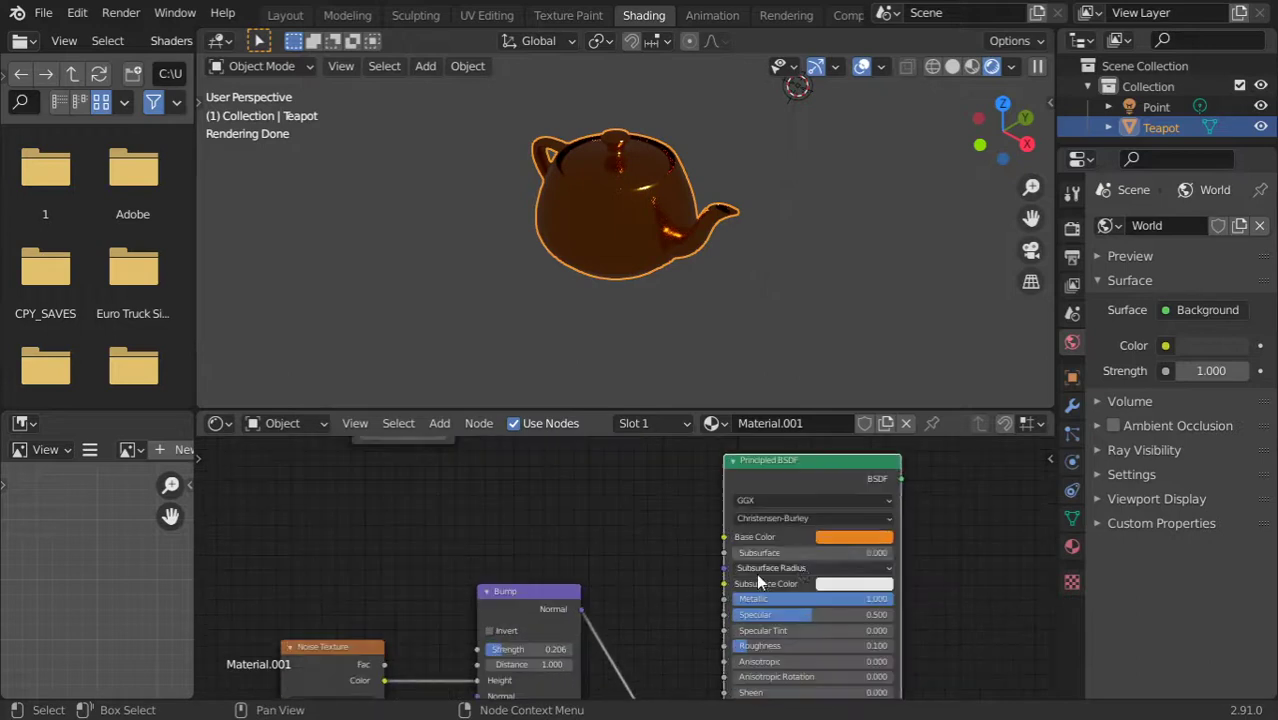
pyautogui.keyDown('alt'); pyautogui.moveTo(720, 537); pyautogui.dragTo(625, 528); pyautogui.keyUp('alt')
pyautogui.click(724, 532)
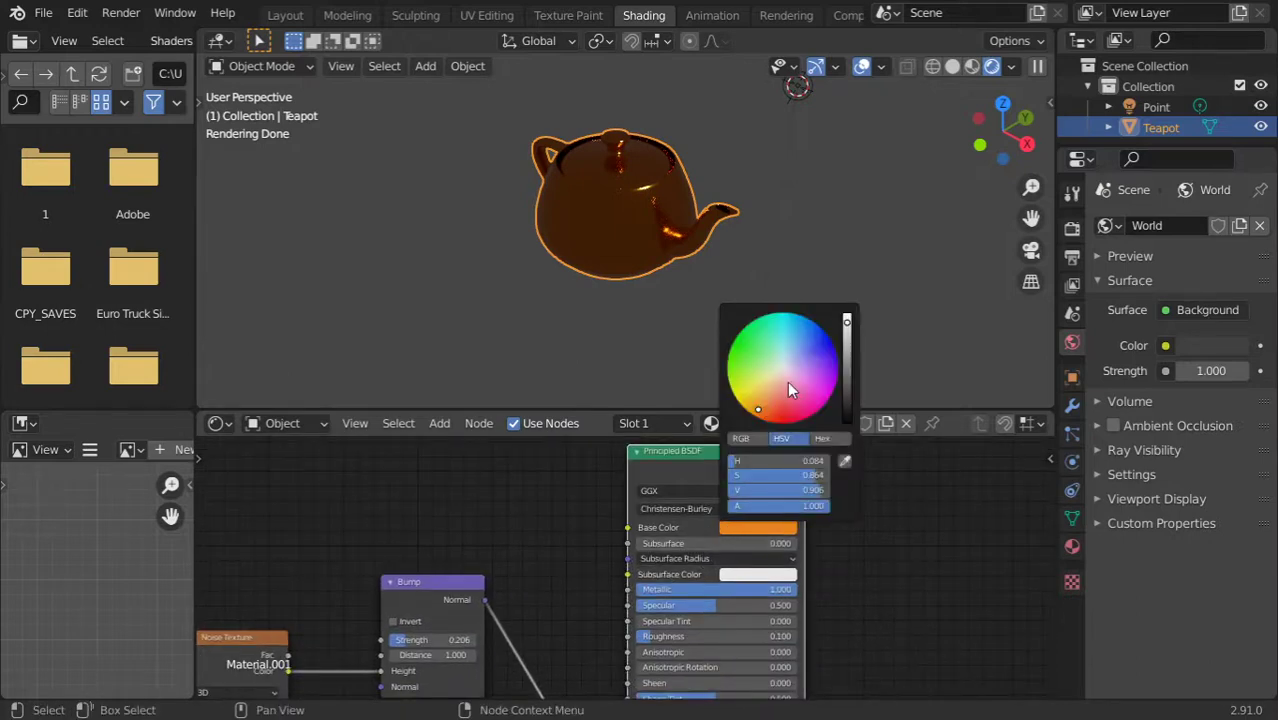
pyautogui.moveTo(787, 381); pyautogui.dragTo(833, 345)
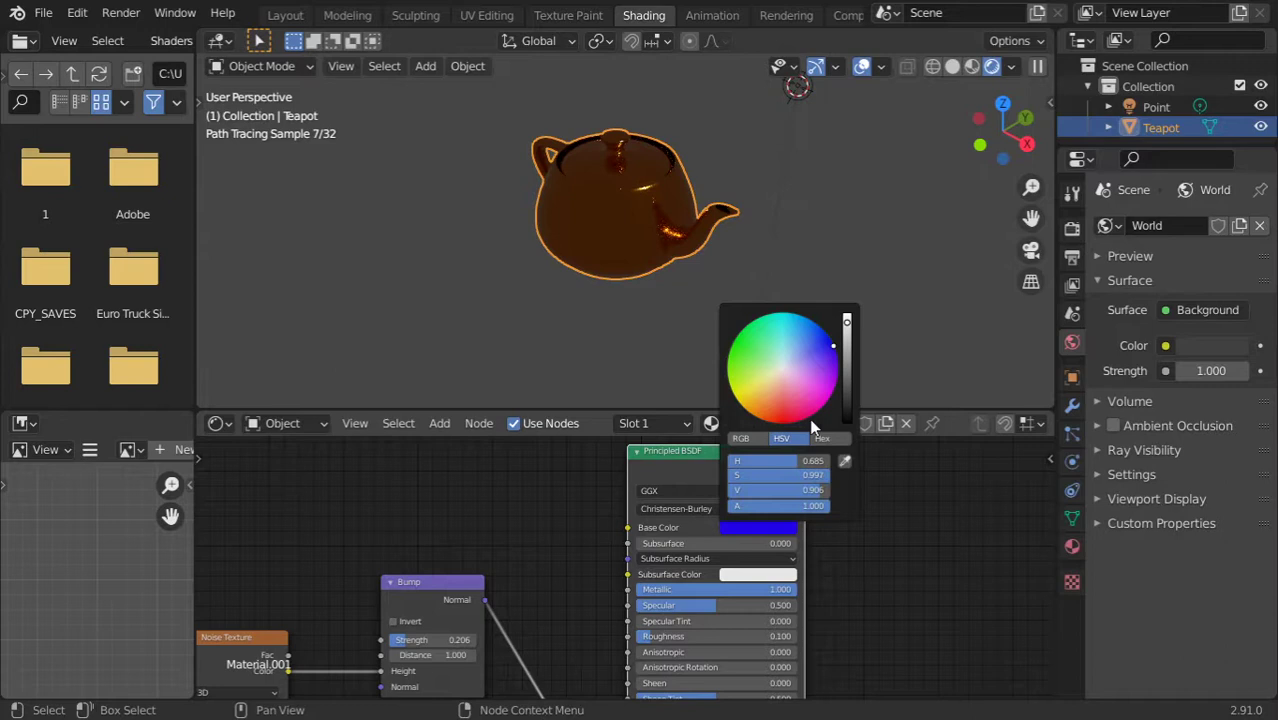
# Set the blue Principled BSDF's Roughness to about 0.523 and its Specular to about 0.774
pyautogui.keyDown('alt'); pyautogui.moveTo(855, 593); pyautogui.dragTo(762, 552); pyautogui.keyUp('alt')
pyautogui.moveTo(762, 552); pyautogui.dragTo(740, 546, button='middle')
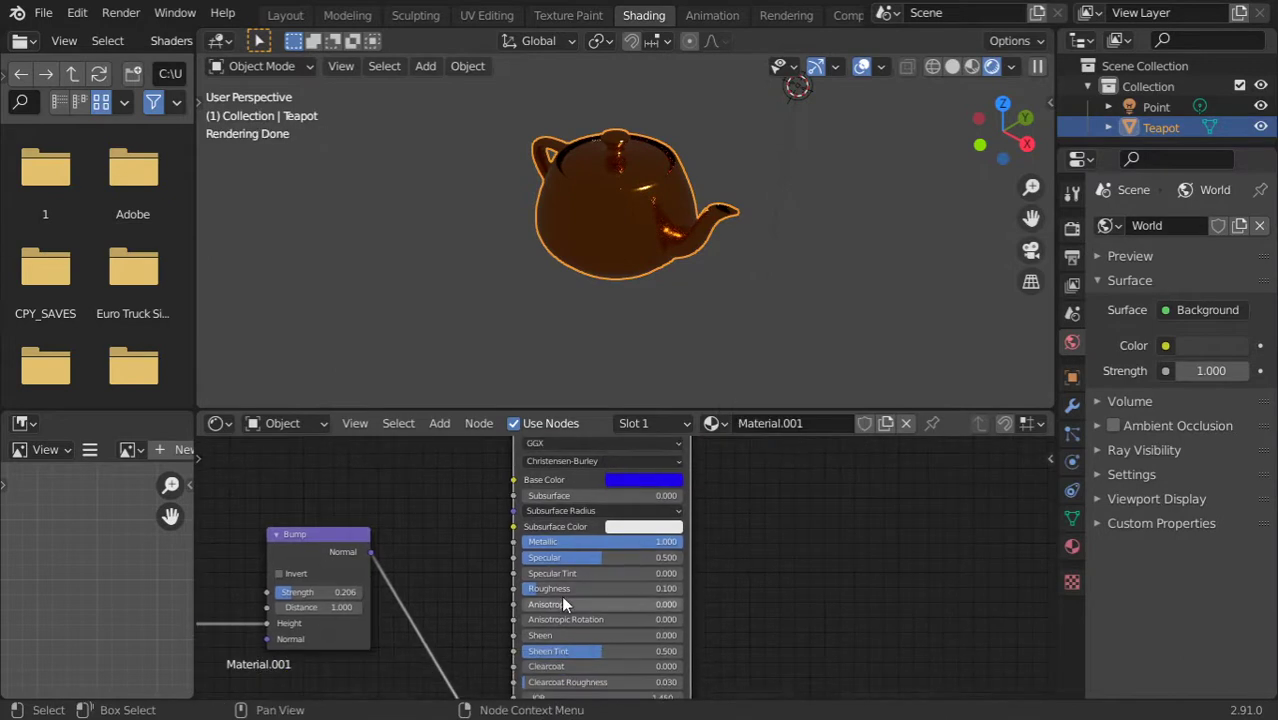
pyautogui.moveTo(561, 590)
pyautogui.mouseDown()
pyautogui.moveTo(618, 590)
pyautogui.moveTo(645, 558)
pyautogui.moveTo(652, 588)
pyautogui.mouseUp()
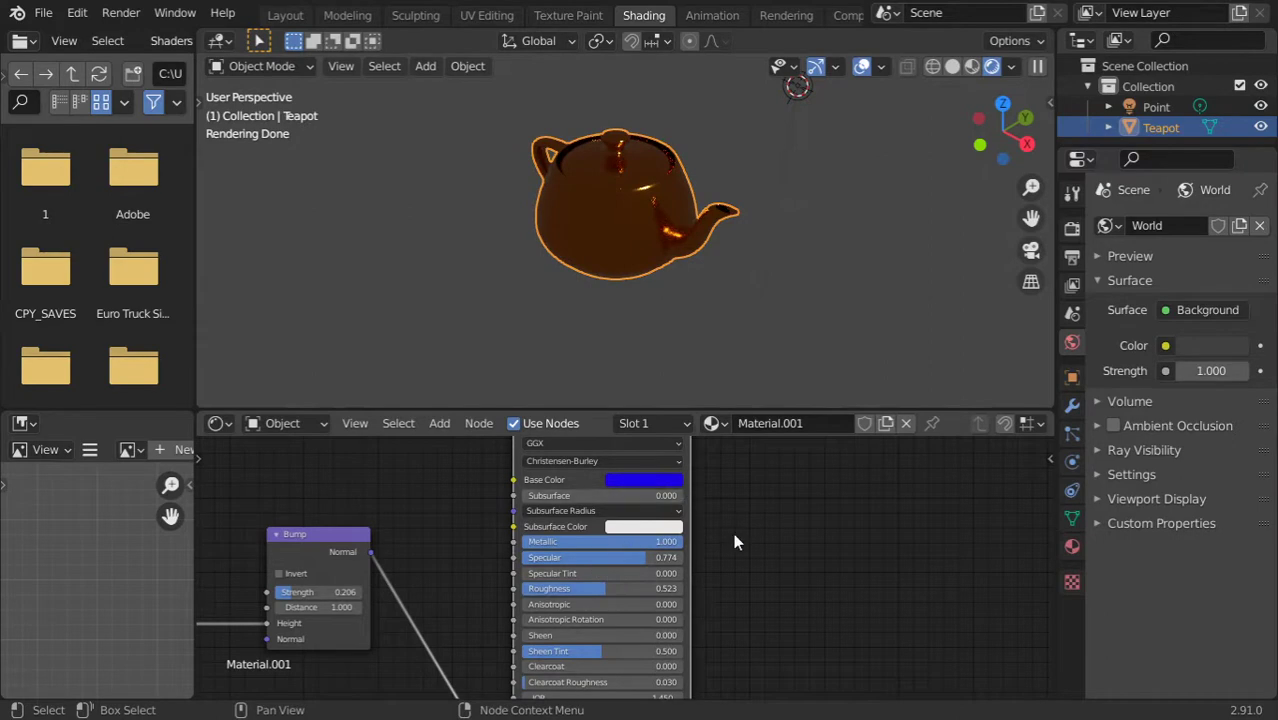
# Move the Material Output away from the shaders and insert a Mix Shader between it and the orange Principled BSDF
pyautogui.scroll(-5, 770, 550)
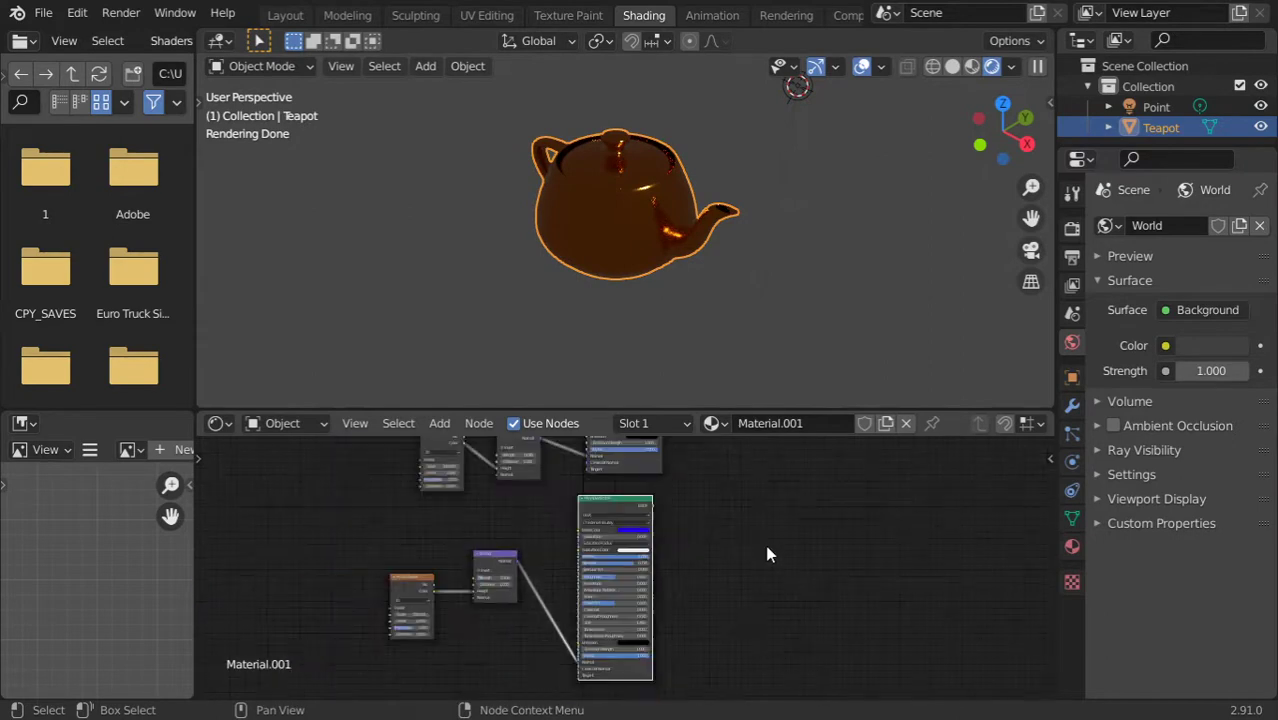
pyautogui.moveTo(628, 485); pyautogui.dragTo(684, 505)
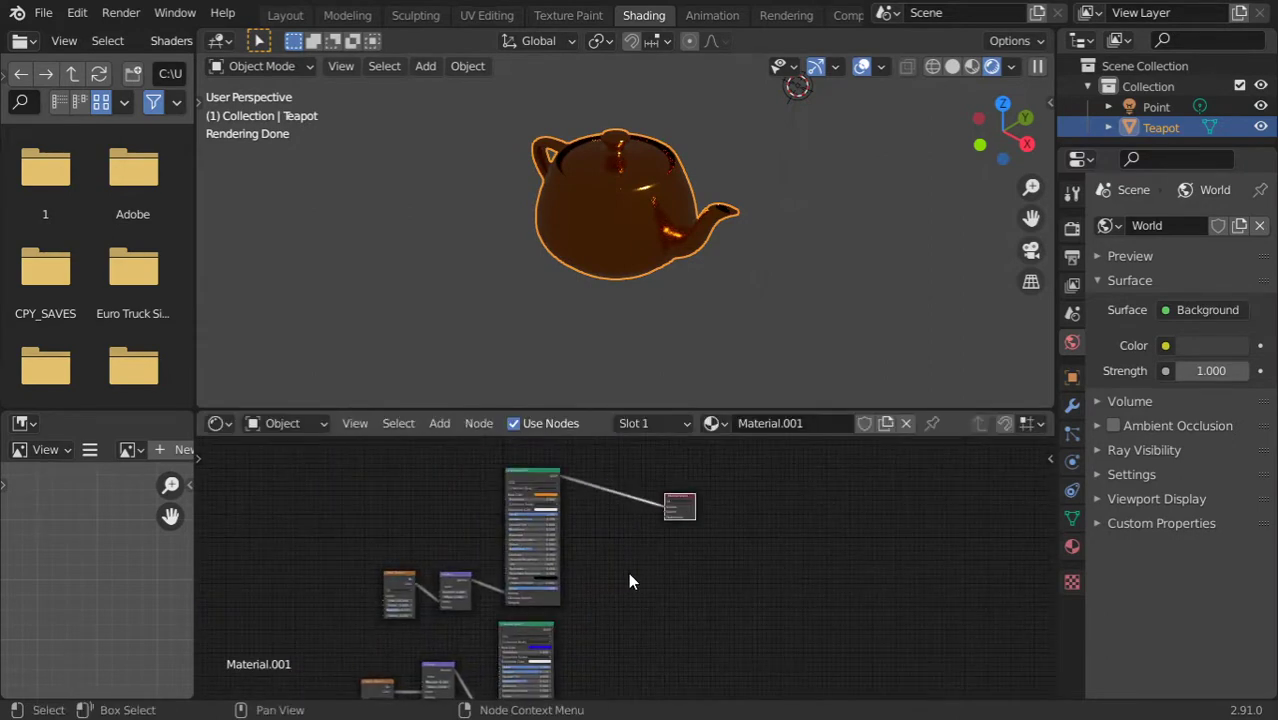
pyautogui.hotkey('shift', 'a')
pyautogui.click(602, 481)
pyautogui.write('mix')
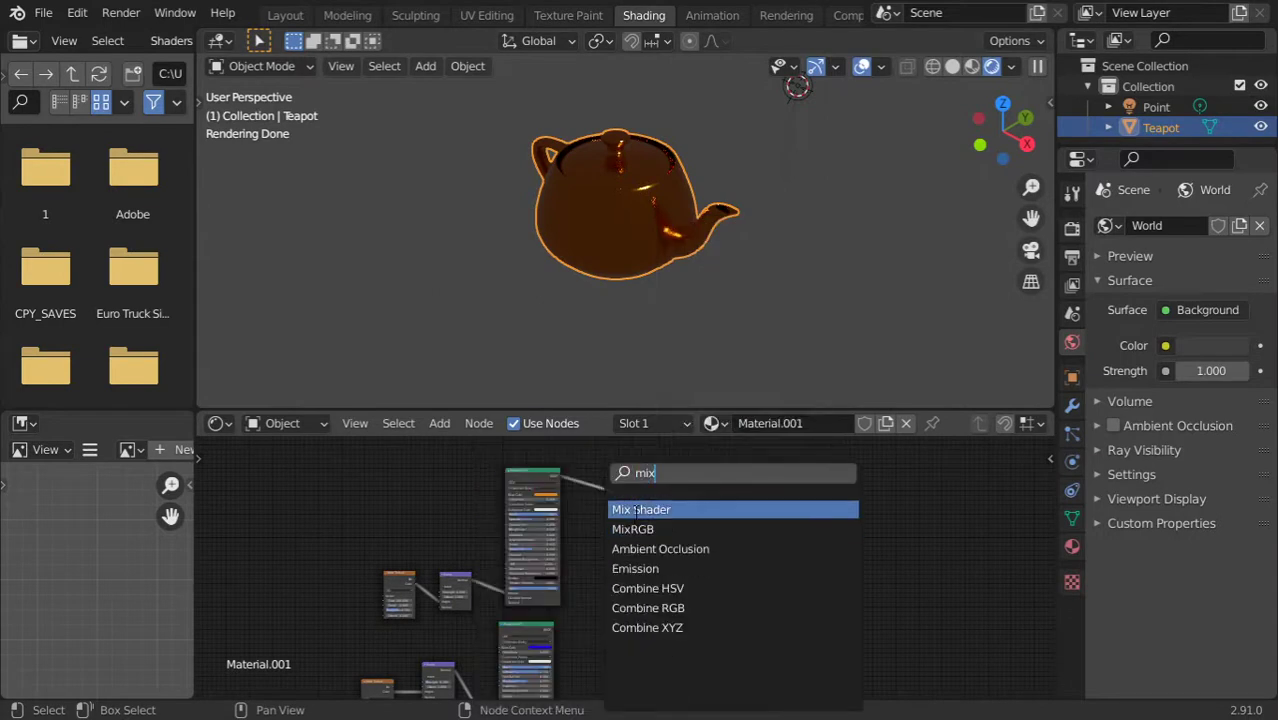
pyautogui.click(636, 510)
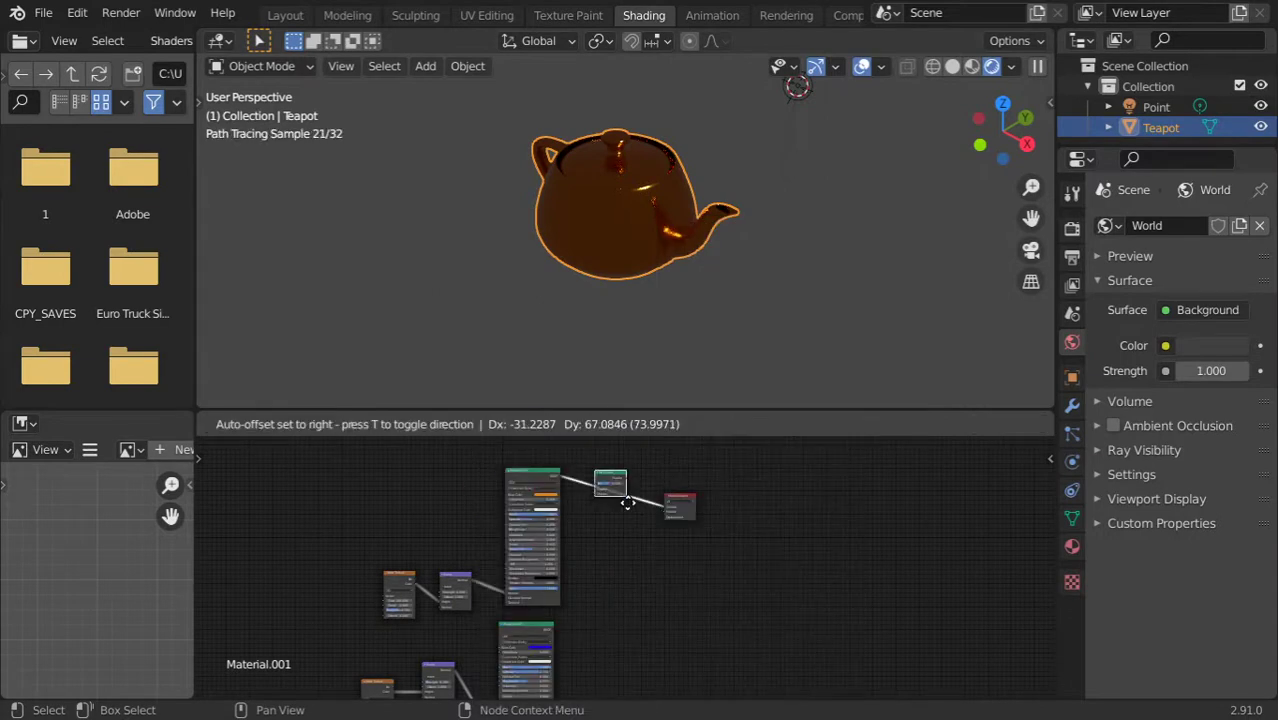
pyautogui.click(629, 514)
# Connect the blue Principled BSDF to the Mix Shader's second Shader input
pyautogui.moveTo(602, 511); pyautogui.dragTo(553, 632)
pyautogui.scroll(3, 561, 631)
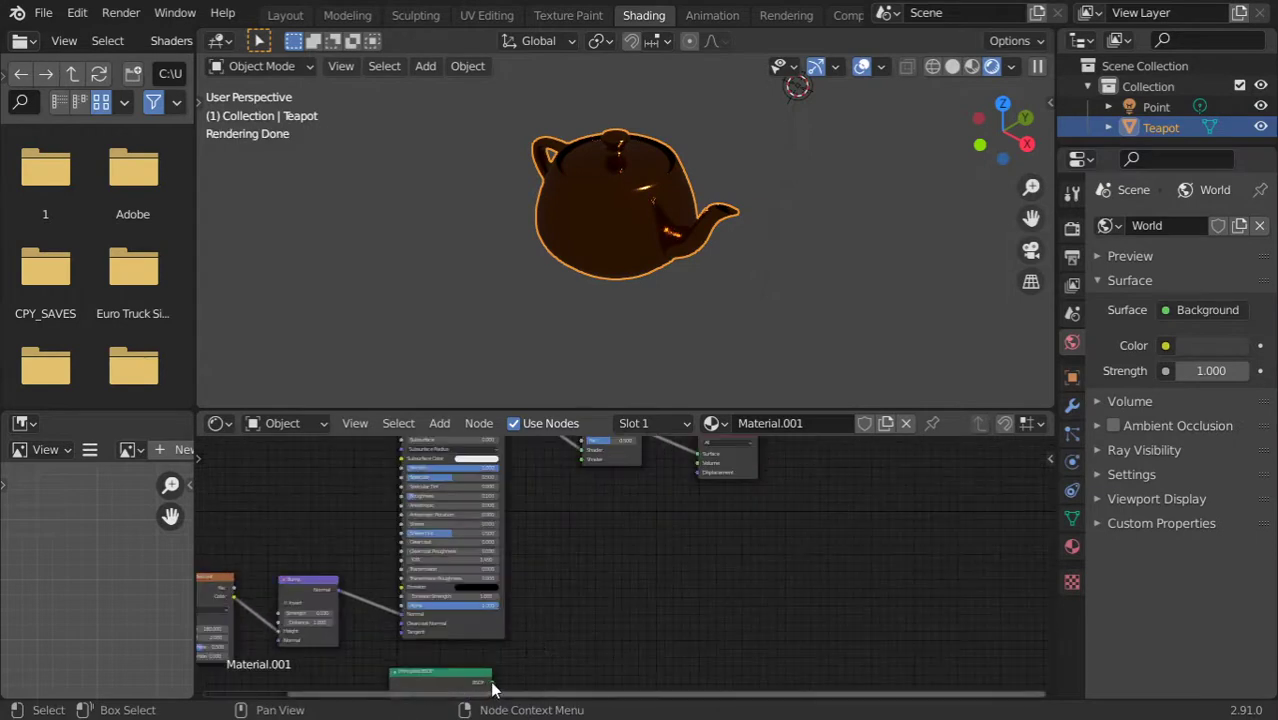
pyautogui.moveTo(491, 683); pyautogui.dragTo(582, 459)
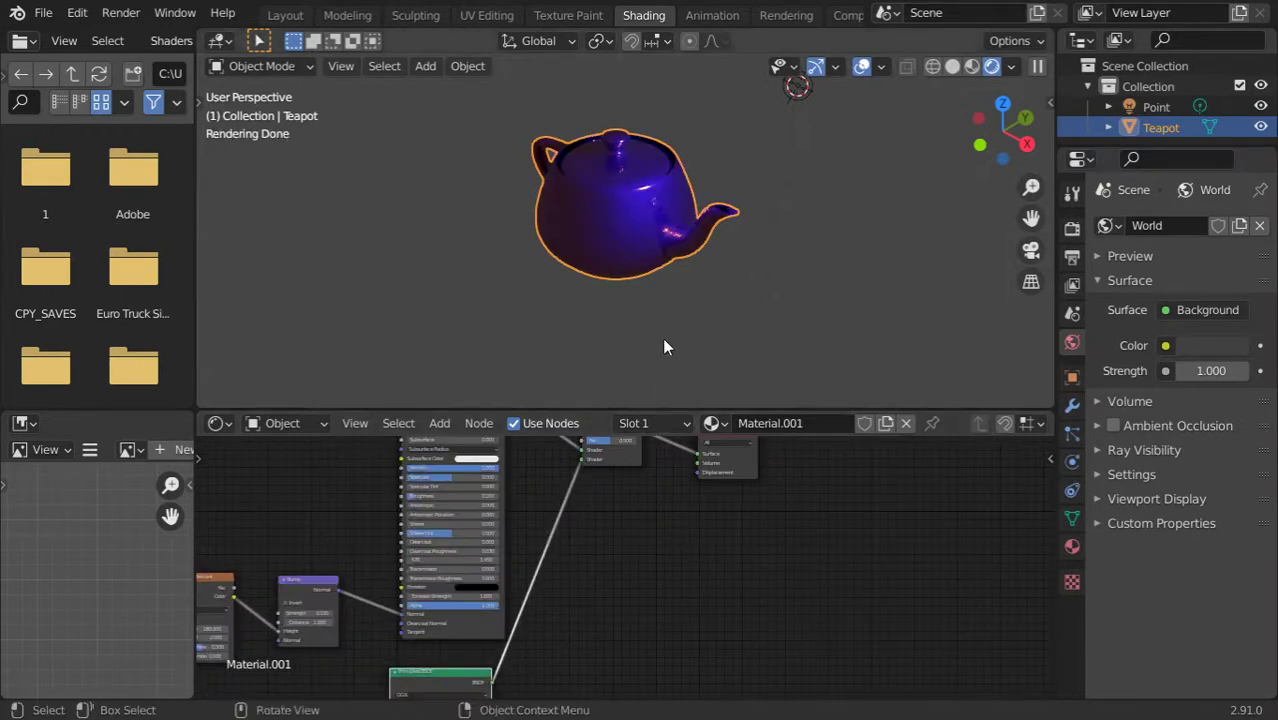
# Raise the Strength of the blue shader's Bump node for a rougher surface grain on the teapot
pyautogui.moveTo(635, 501); pyautogui.dragTo(667, 623, button='middle')
pyautogui.moveTo(641, 258); pyautogui.dragTo(730, 205, button='middle')
pyautogui.moveTo(576, 611); pyautogui.dragTo(685, 543, button='middle')
pyautogui.moveTo(485, 618)
pyautogui.mouseDown(button='middle')
pyautogui.moveTo(512, 487)
pyautogui.moveTo(490, 620)
pyautogui.mouseUp(button='middle')
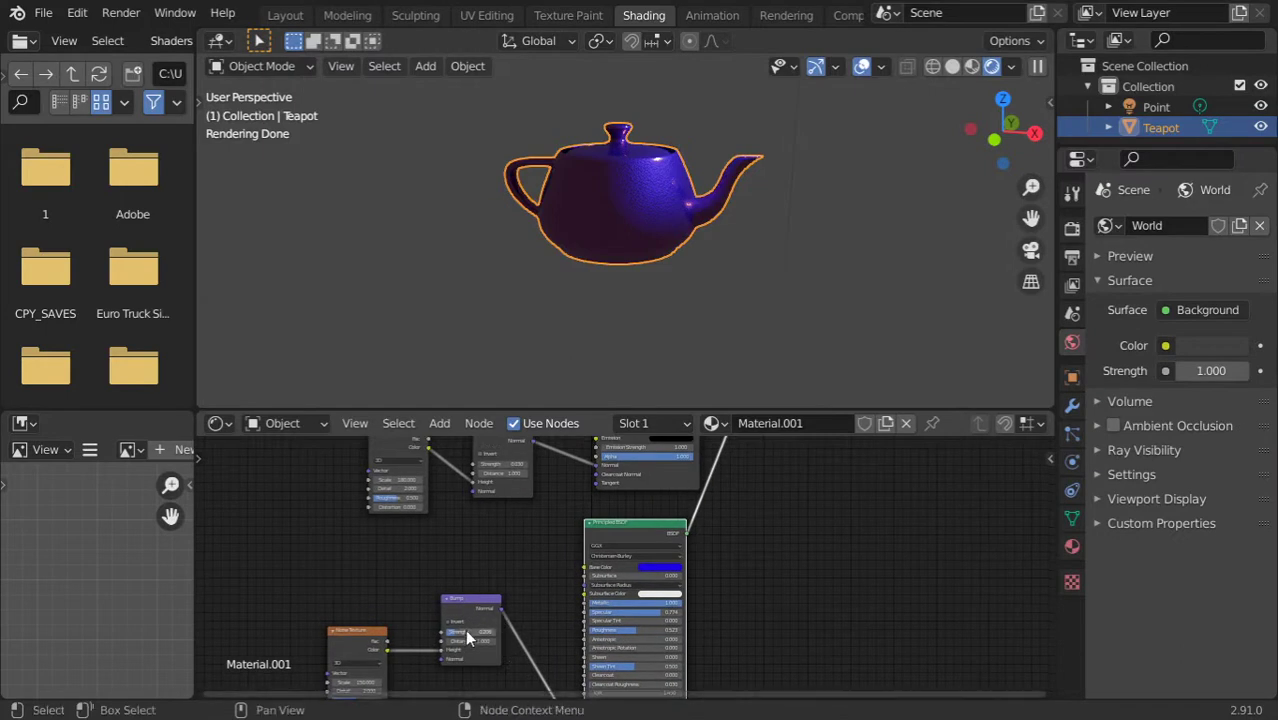
pyautogui.moveTo(465, 630); pyautogui.dragTo(498, 630)
# Add a Geometry node above the orange Principled BSDF
pyautogui.moveTo(718, 455); pyautogui.dragTo(633, 560, button='middle')
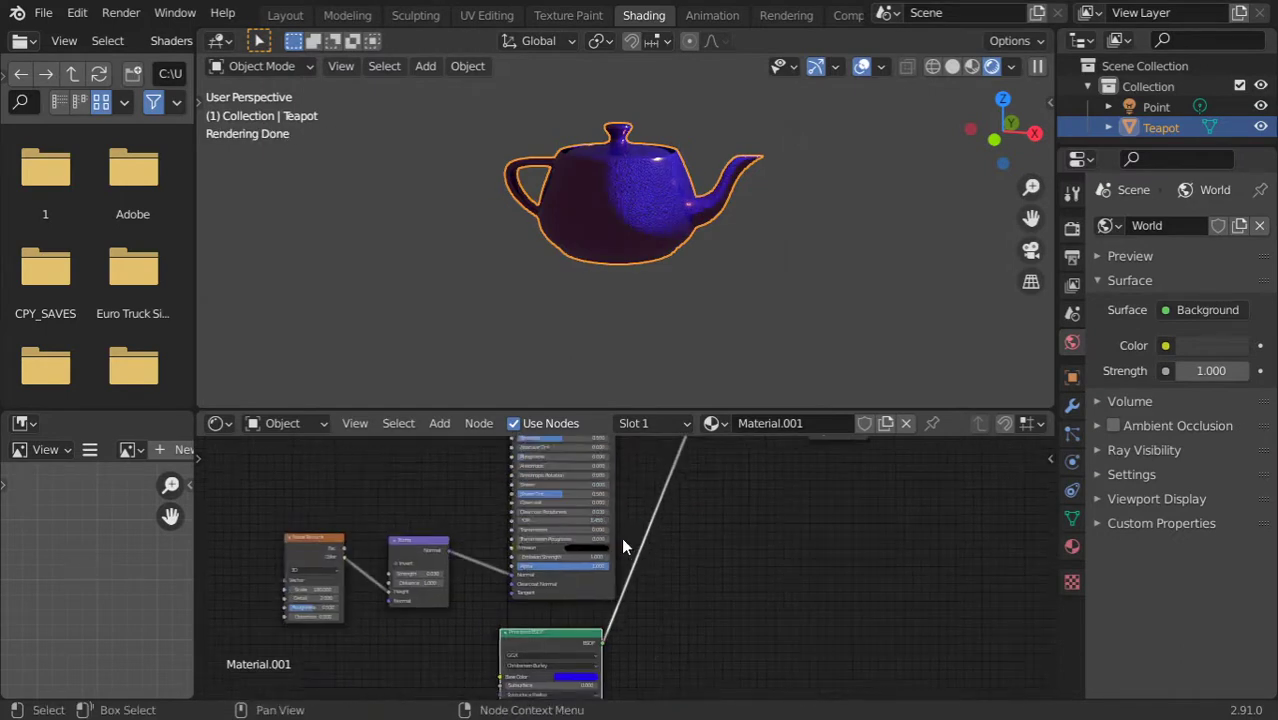
pyautogui.scroll(-4, 621, 537)
pyautogui.moveTo(649, 500); pyautogui.dragTo(659, 679, button='middle')
pyautogui.hotkey('shift', 'a')
pyautogui.click(579, 471)
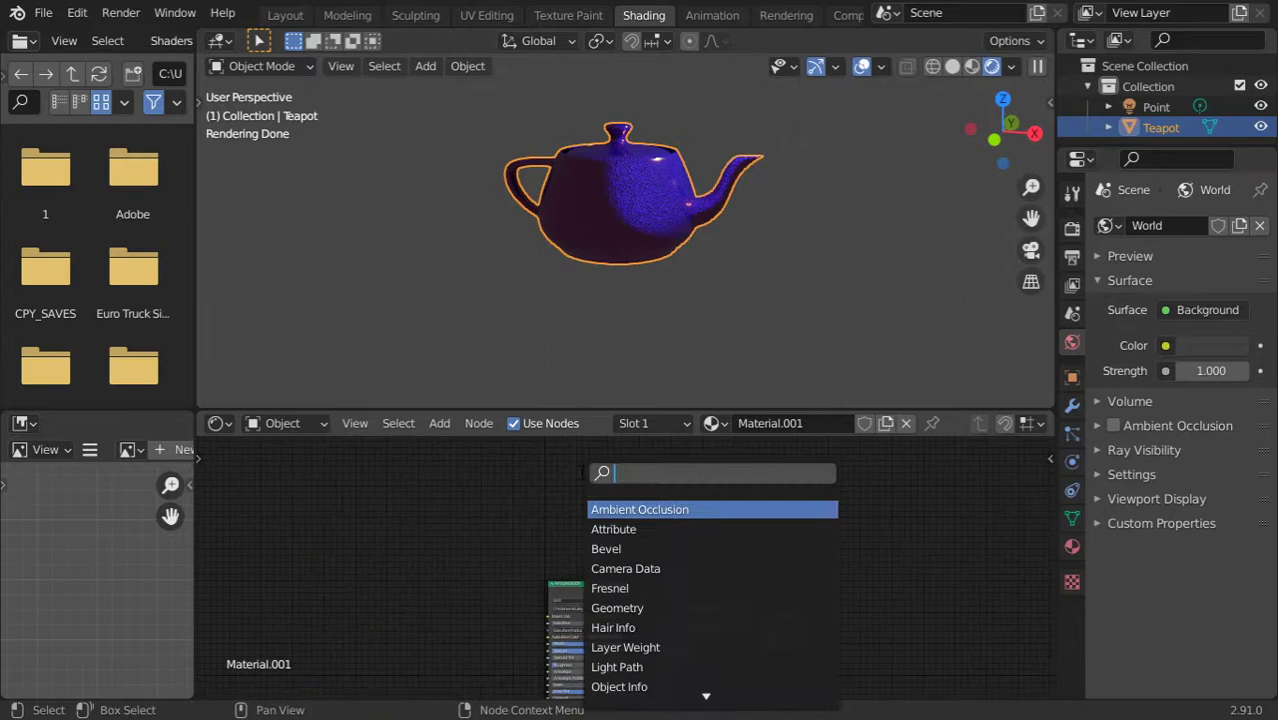
pyautogui.write('ge')
pyautogui.click(607, 507)
pyautogui.click(578, 531)
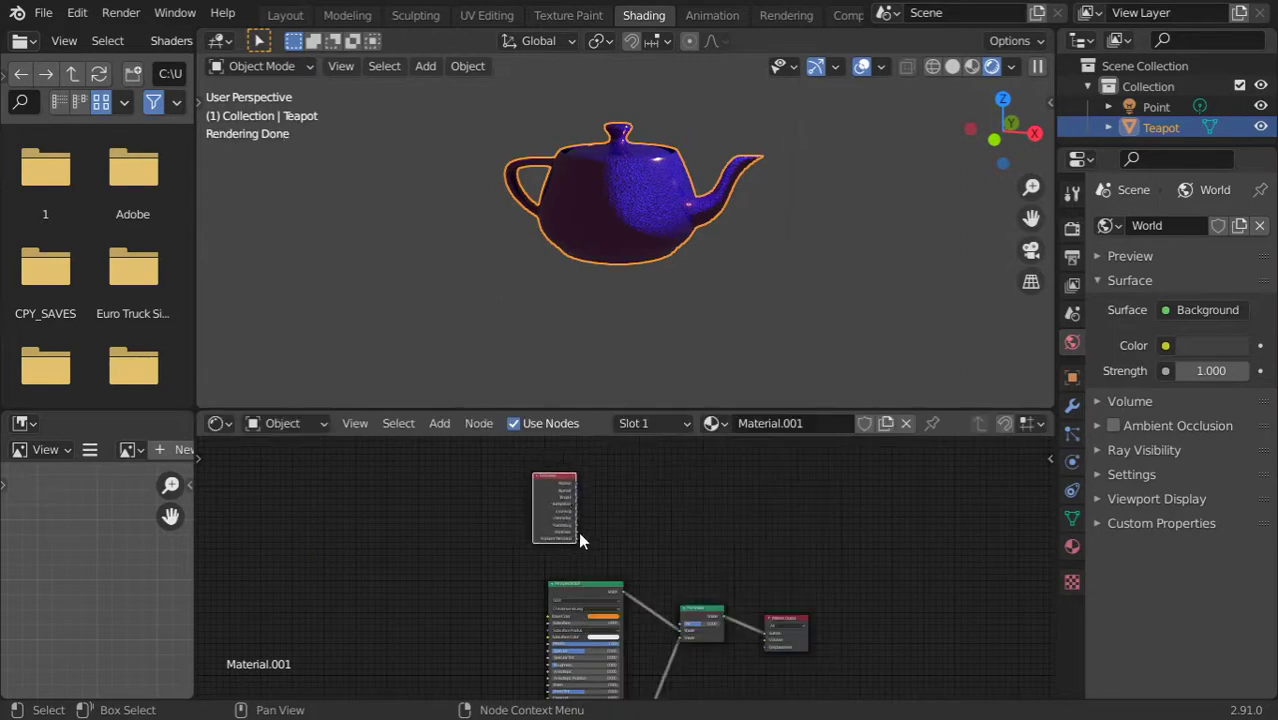
# Connect the Geometry node's Pointiness to the Mix Shader's Fac and preview the Geometry node on the teapot through a Viewer
pyautogui.scroll(3, 578, 531)
pyautogui.moveTo(535, 501); pyautogui.dragTo(728, 673)
pyautogui.keyDown('ctrl'); pyautogui.keyDown('shift'); pyautogui.click(478, 458); pyautogui.keyUp('shift'); pyautogui.keyUp('ctrl')
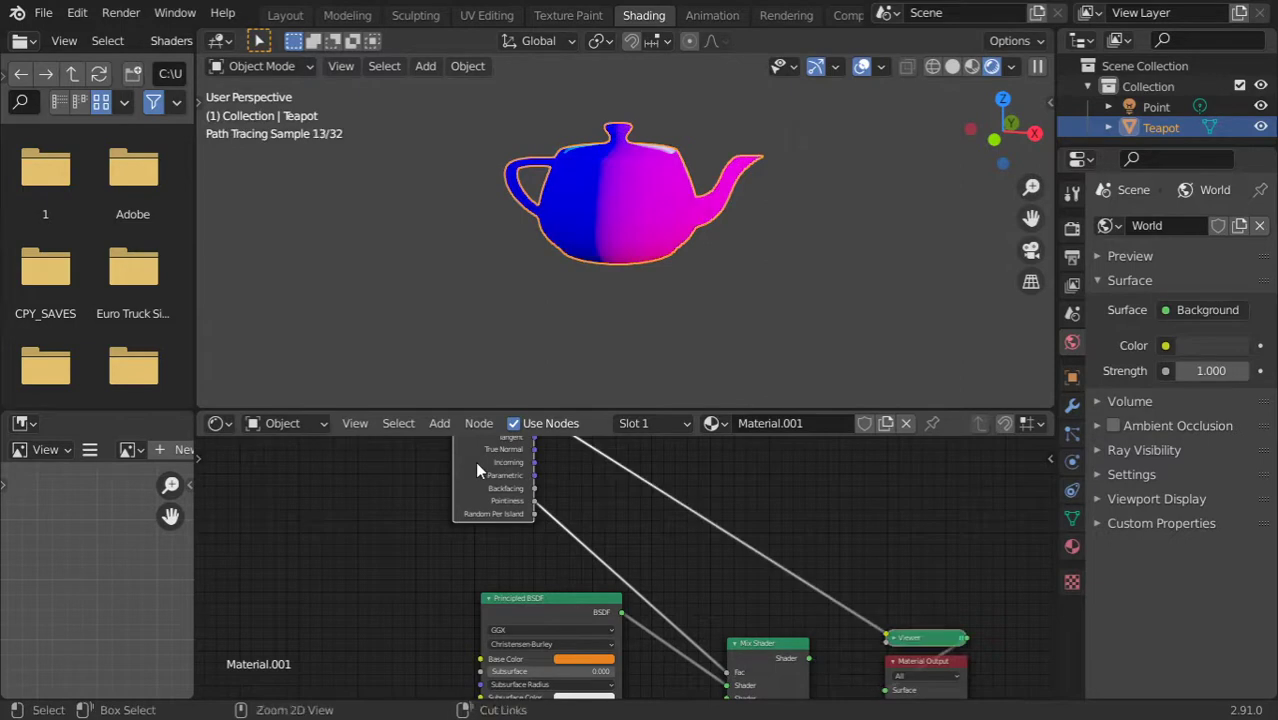
pyautogui.moveTo(628, 345); pyautogui.dragTo(712, 310, button='middle')
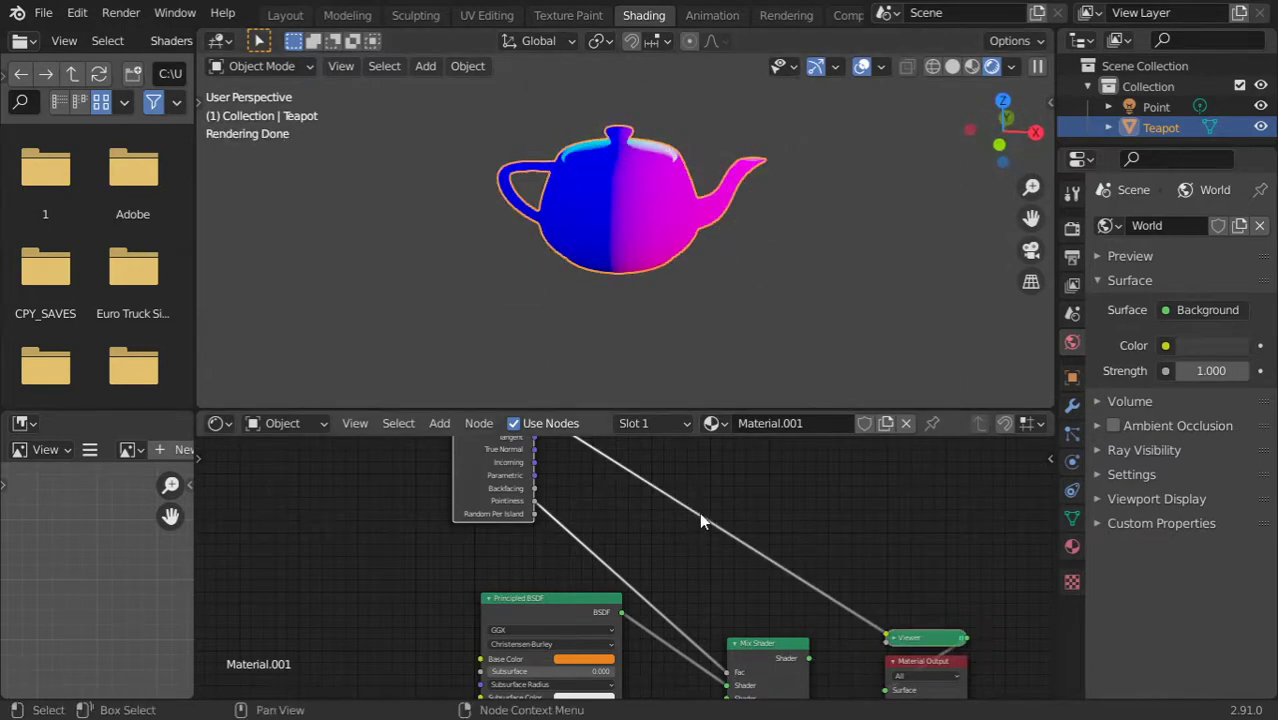
# Insert a ColorRamp between the Geometry and Viewer nodes and bring its black and white stops close together for a sharp transition
pyautogui.hotkey('shift', 'a')
pyautogui.click(694, 480)
pyautogui.write('color')
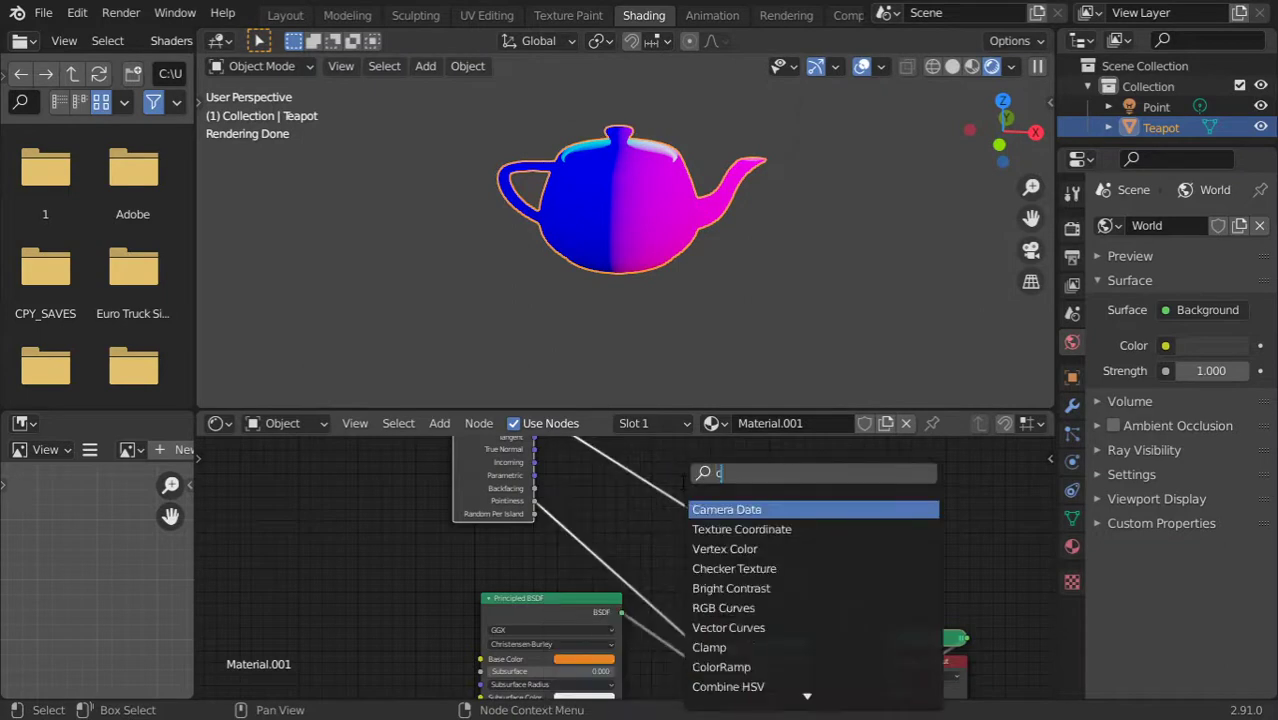
pyautogui.press('Down')
pyautogui.press('Return')
pyautogui.click(669, 484)
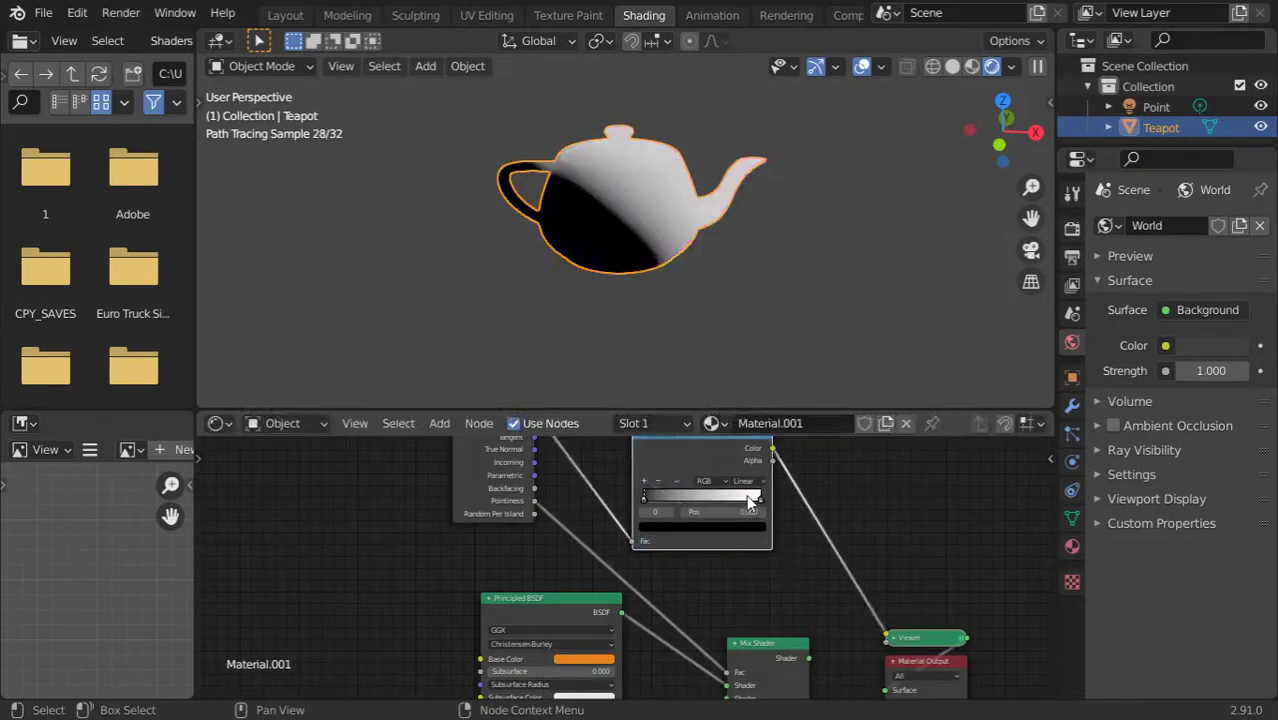
pyautogui.moveTo(757, 501); pyautogui.dragTo(699, 499)
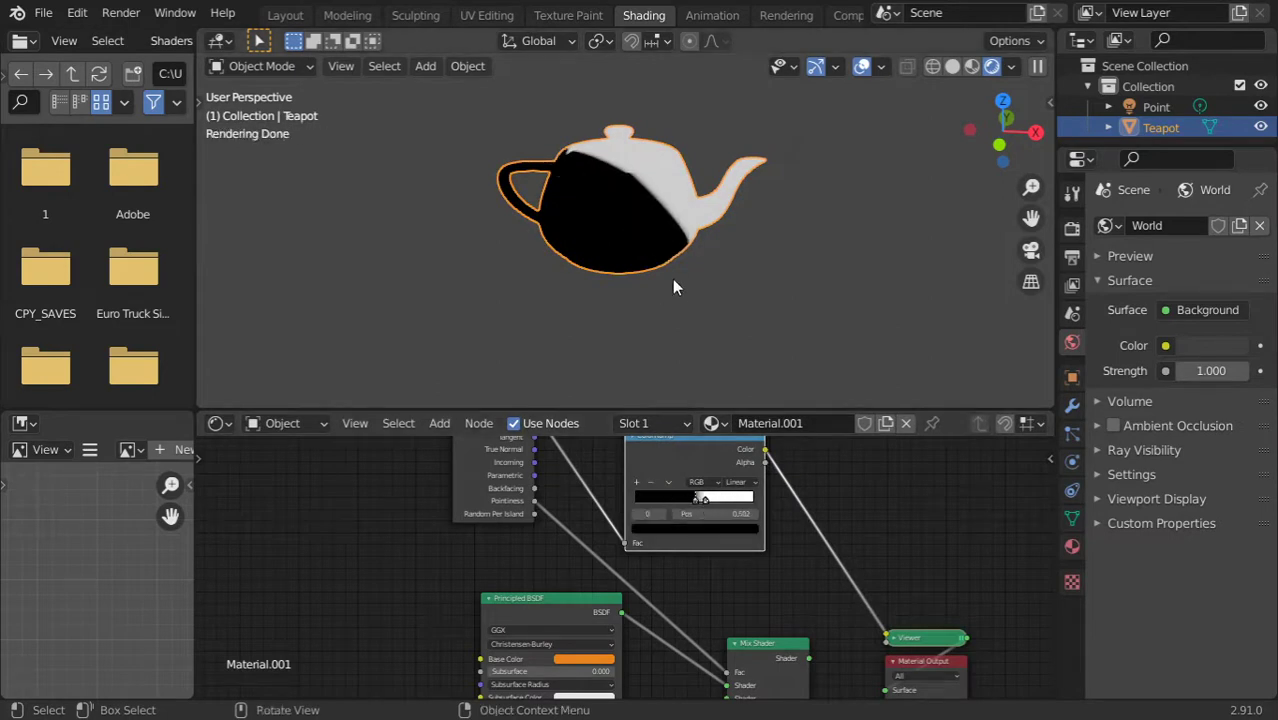
# Add a camera and align it to a view of the teapot from its handle end
pyautogui.moveTo(672, 279); pyautogui.dragTo(827, 193, button='middle')
pyautogui.hotkey('shift', 'a')
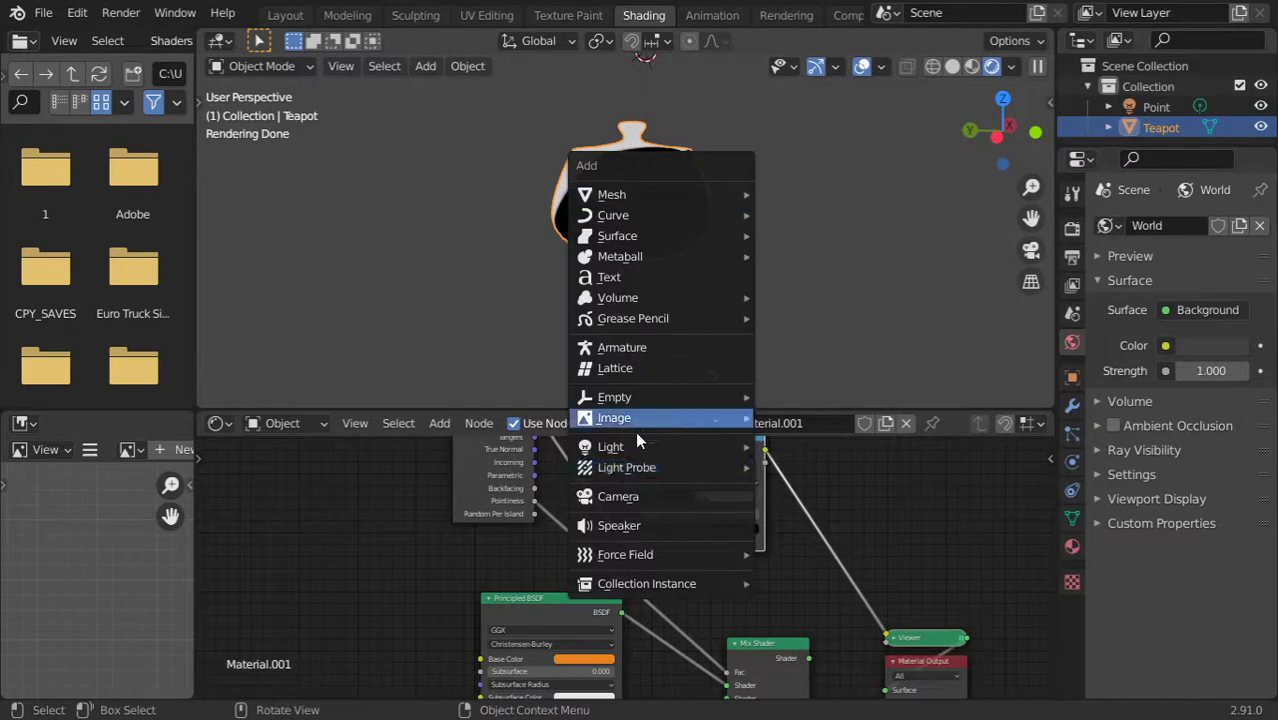
pyautogui.click(645, 497)
pyautogui.press('ctrl+alt+KP_0')
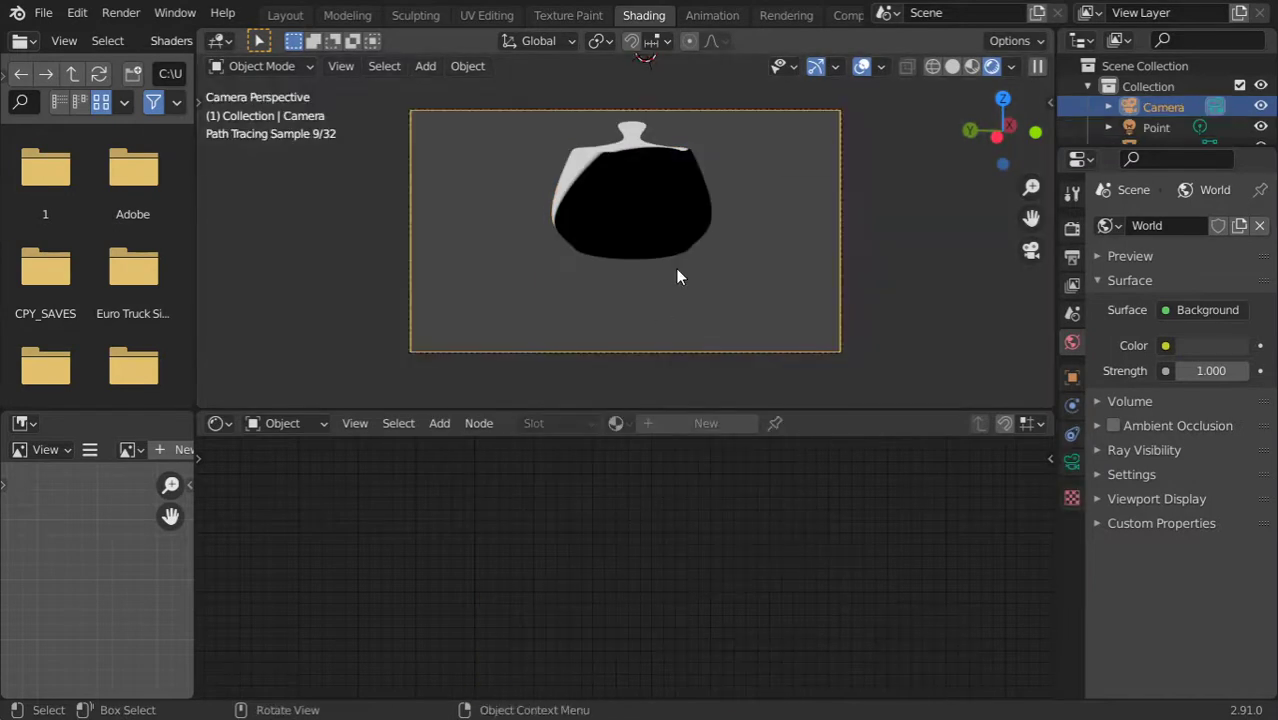
pyautogui.press('n')
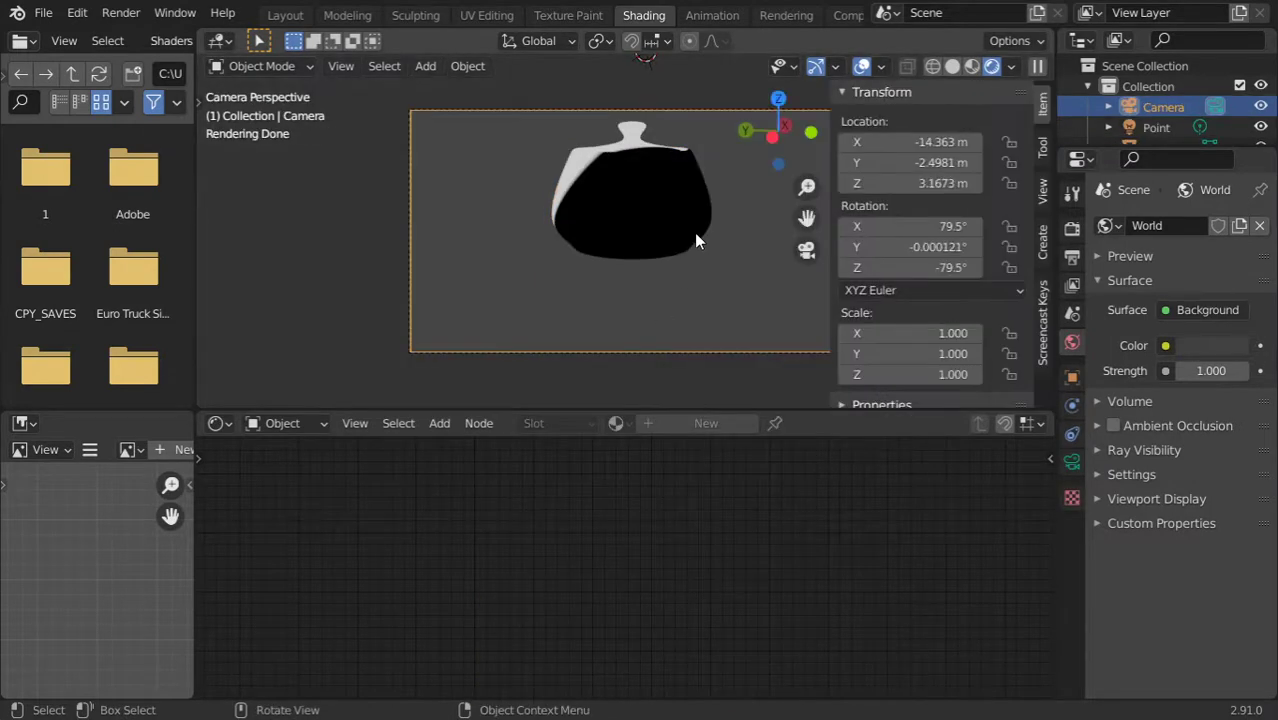
pyautogui.press('m')
pyautogui.click(694, 232)
pyautogui.press('Escape')
pyautogui.press('n')
pyautogui.moveTo(727, 250); pyautogui.dragTo(612, 258, button='middle')
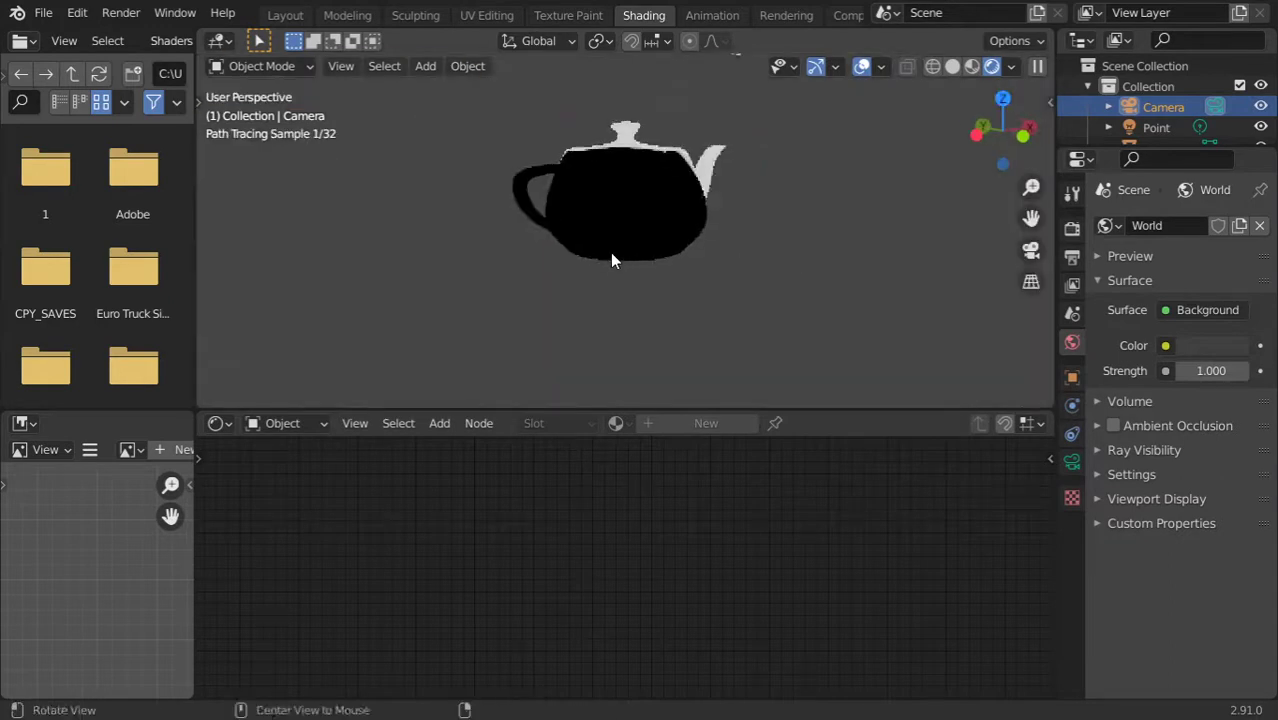
pyautogui.press('KP_0')
# Enable Camera to View and reframe the camera closer on the teapot, with both handle and spout in the frame
pyautogui.press('n')
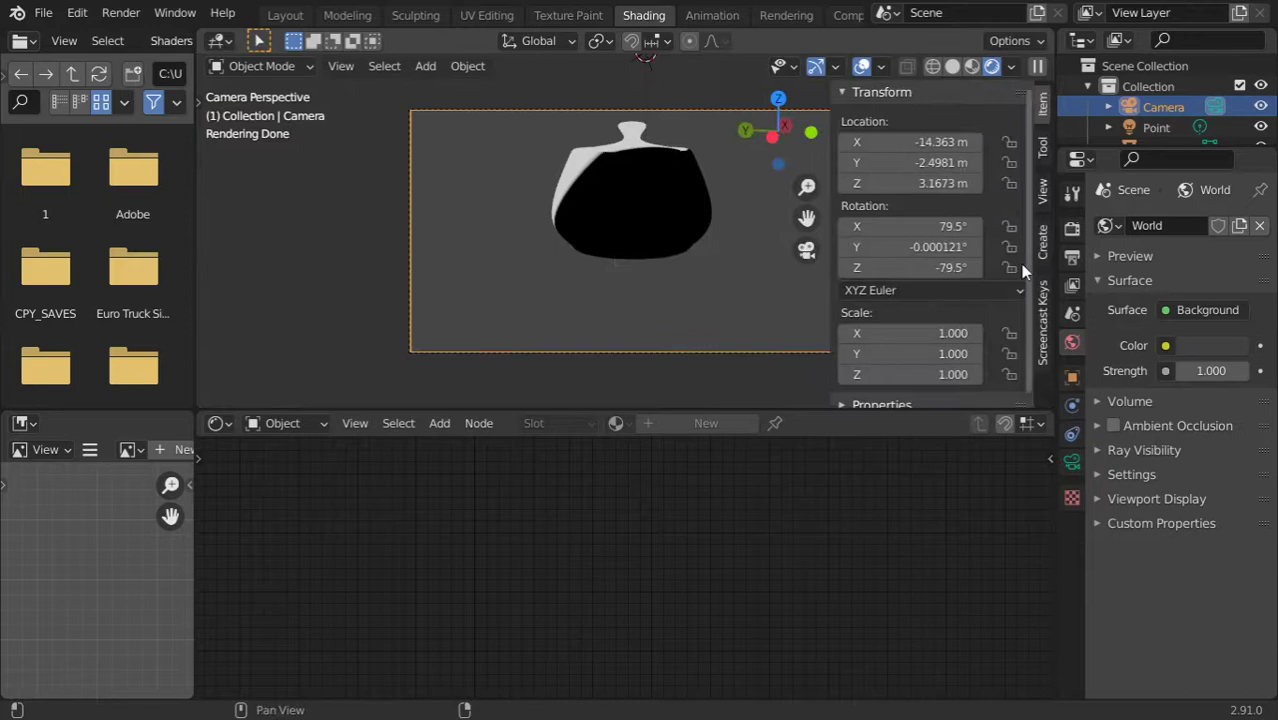
pyautogui.click(1044, 204)
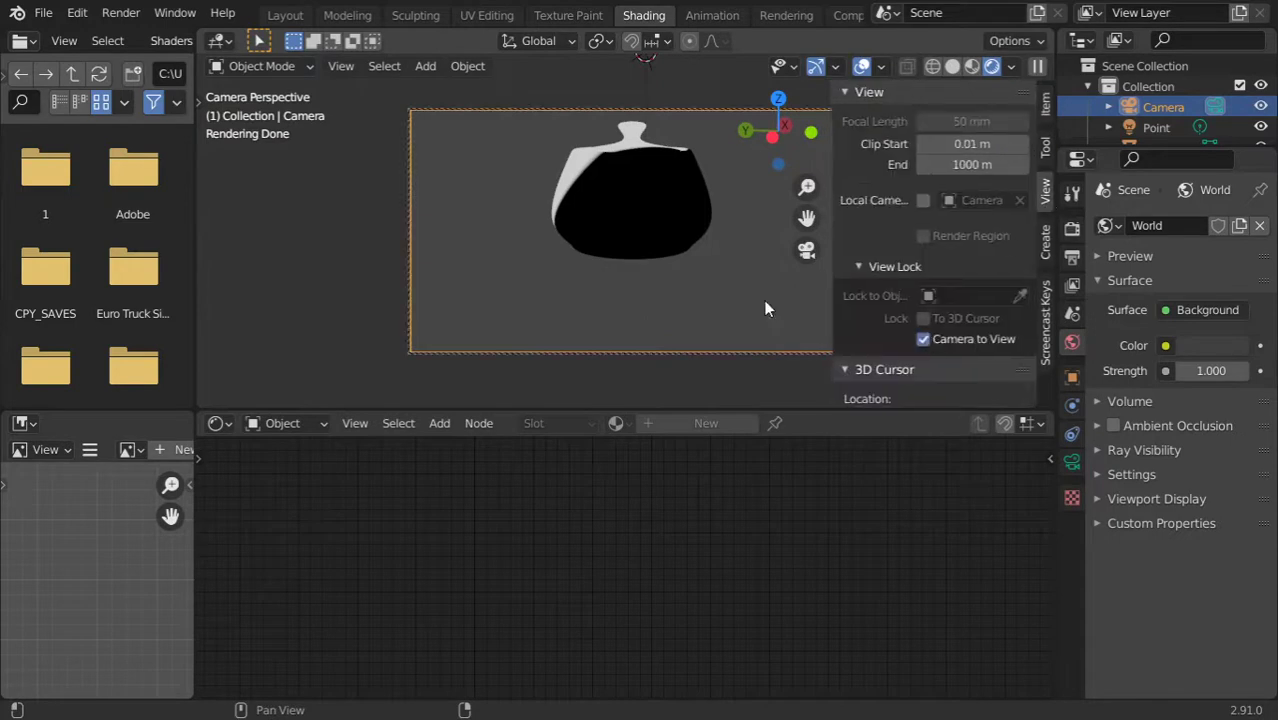
pyautogui.press('n')
pyautogui.moveTo(700, 238); pyautogui.dragTo(640, 205, button='middle')
pyautogui.scroll(4, 642, 200)
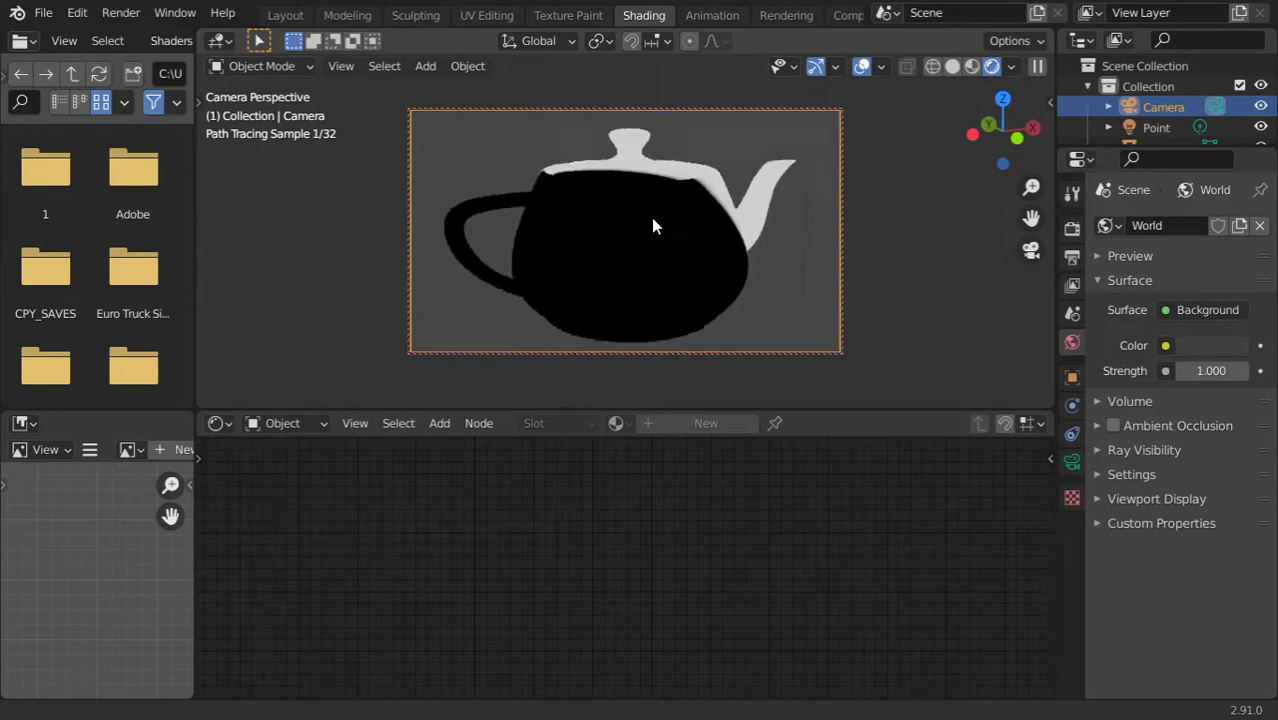
# Leave the camera view and connect the Geometry node's Pointiness output to the ColorRamp's Fac input
pyautogui.press('KP_0')
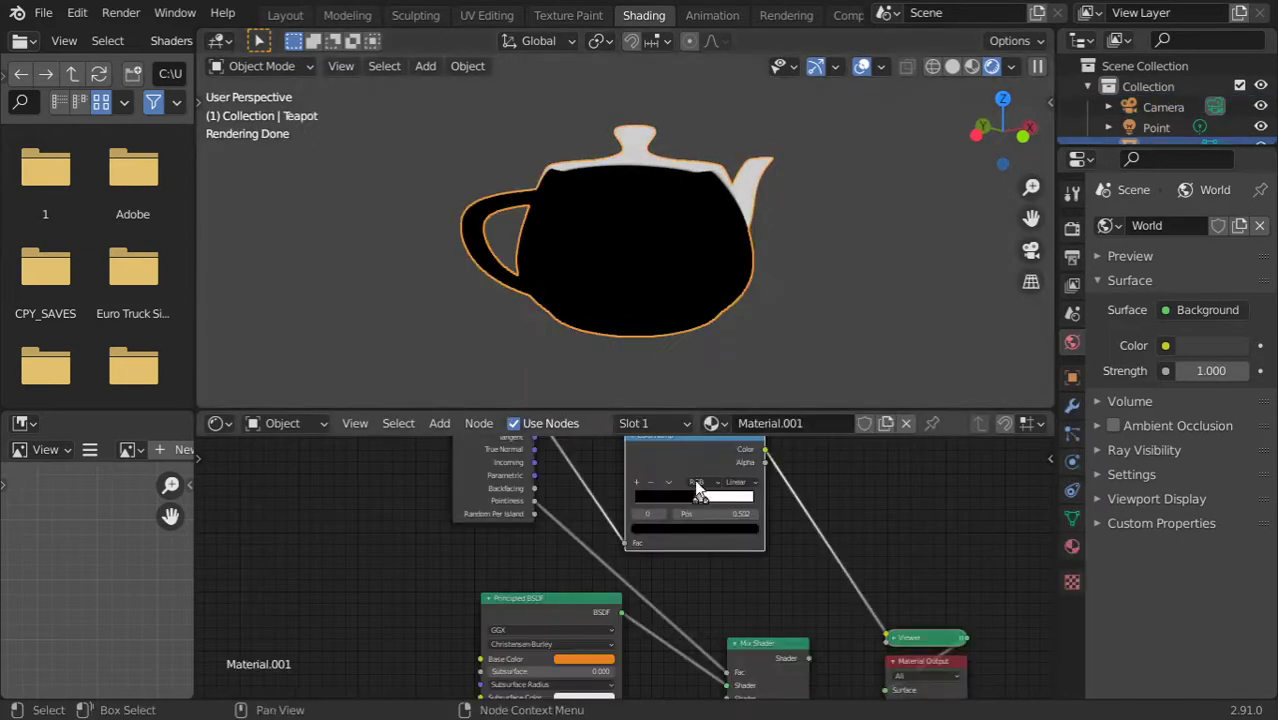
pyautogui.keyDown('alt'); pyautogui.moveTo(786, 527); pyautogui.dragTo(807, 588); pyautogui.keyUp('alt')
pyautogui.scroll(1, 806, 588)
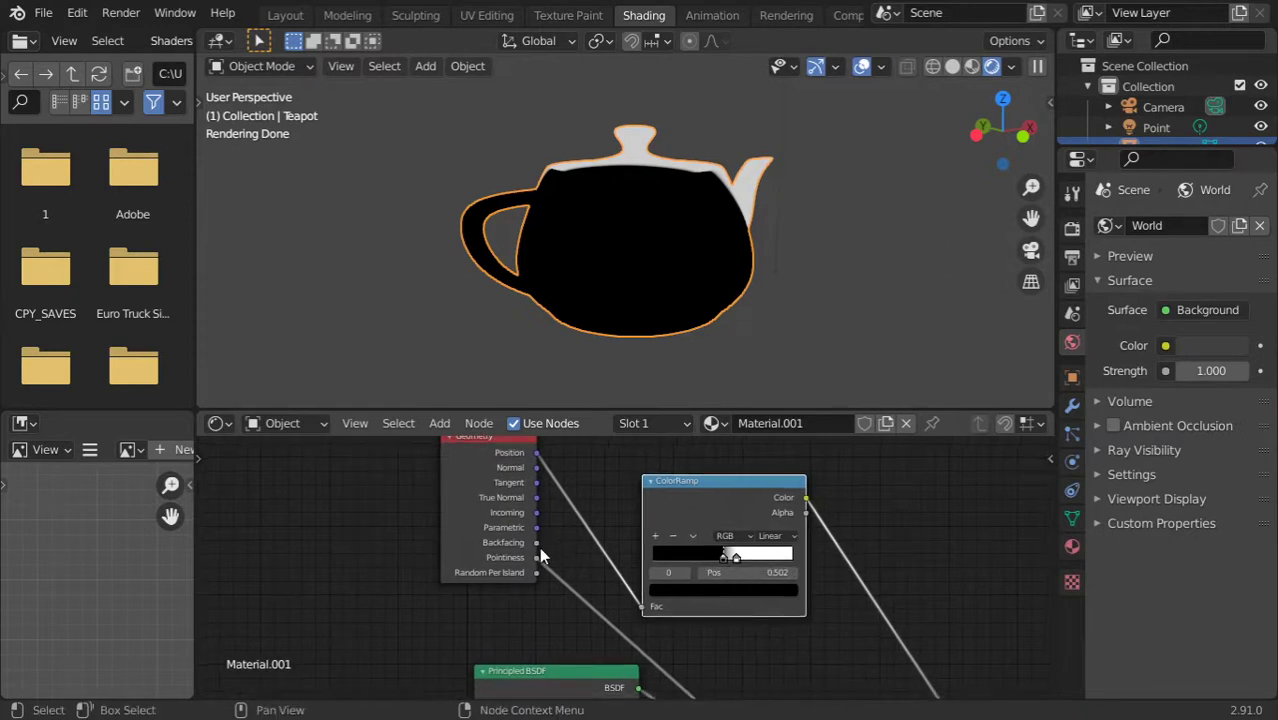
pyautogui.moveTo(536, 557); pyautogui.dragTo(642, 606)
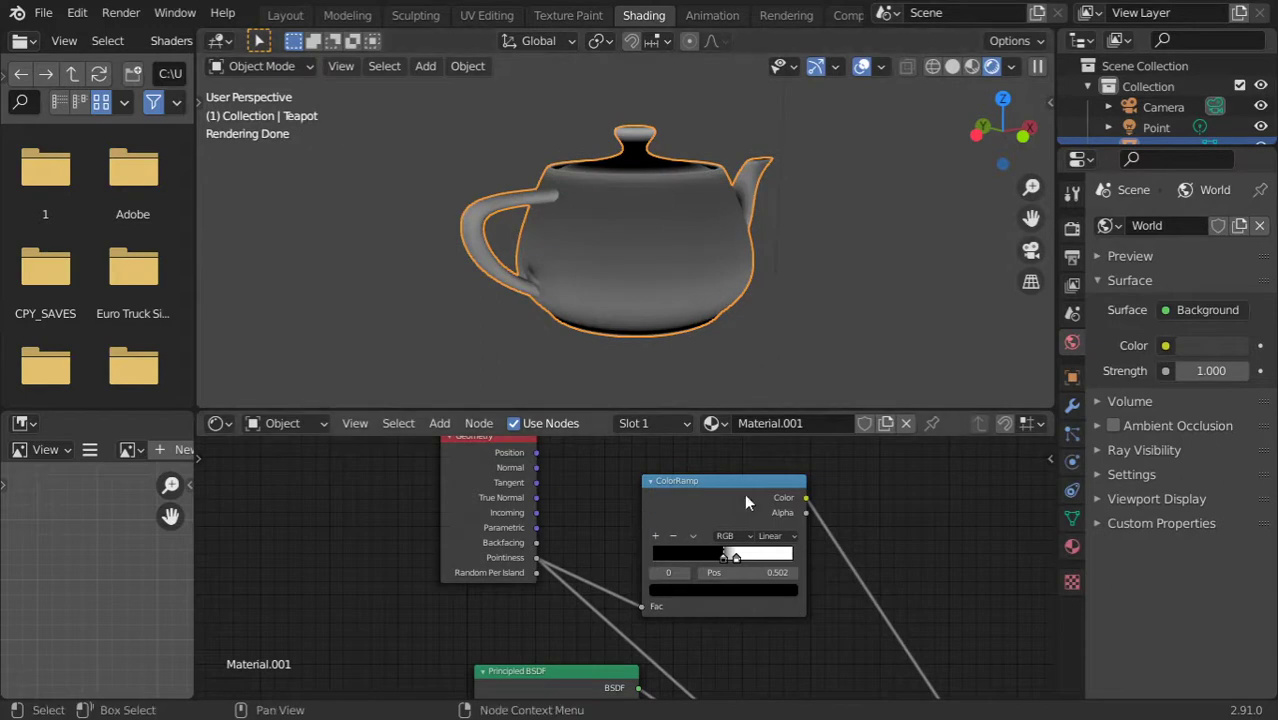
# Try a wider and a narrower ColorRamp transition by shifting its stops, ending with the white stop at about 0.585
pyautogui.moveTo(735, 557)
pyautogui.mouseDown()
pyautogui.moveTo(790, 558)
pyautogui.moveTo(642, 555)
pyautogui.moveTo(760, 556)
pyautogui.moveTo(720, 561)
pyautogui.moveTo(740, 561)
pyautogui.mouseUp()
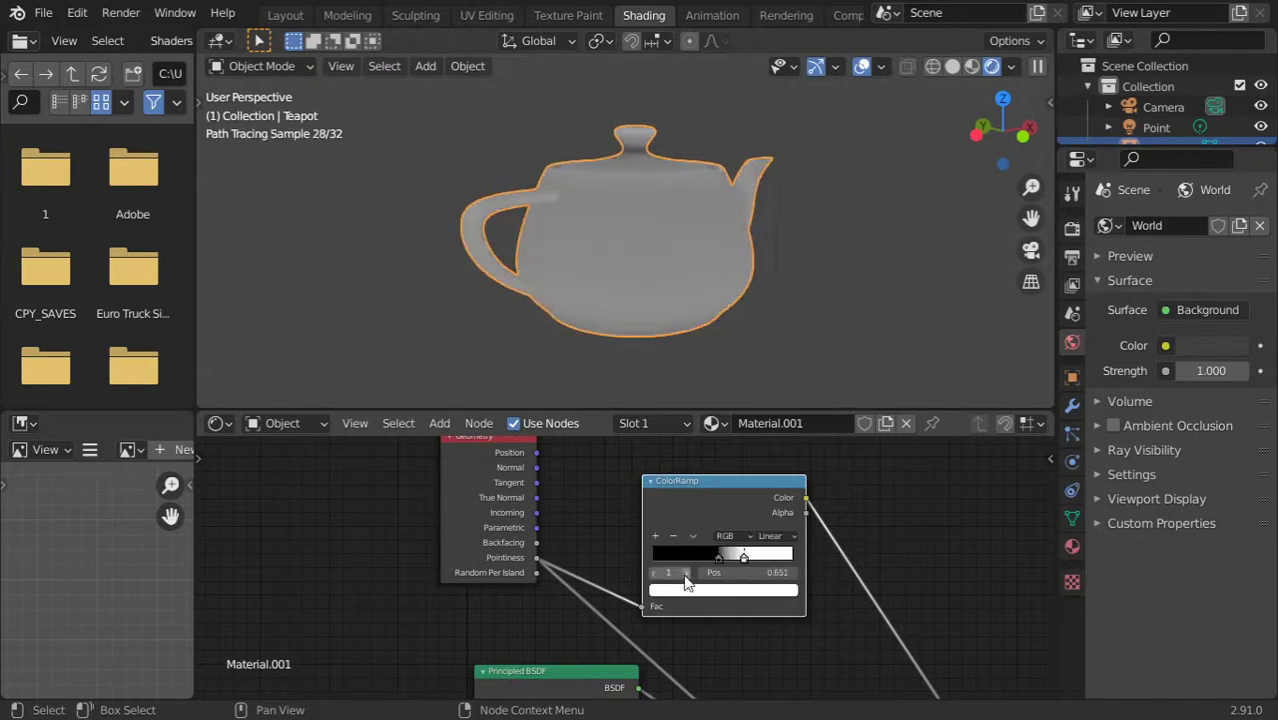
pyautogui.moveTo(693, 260); pyautogui.dragTo(650, 330, button='middle')
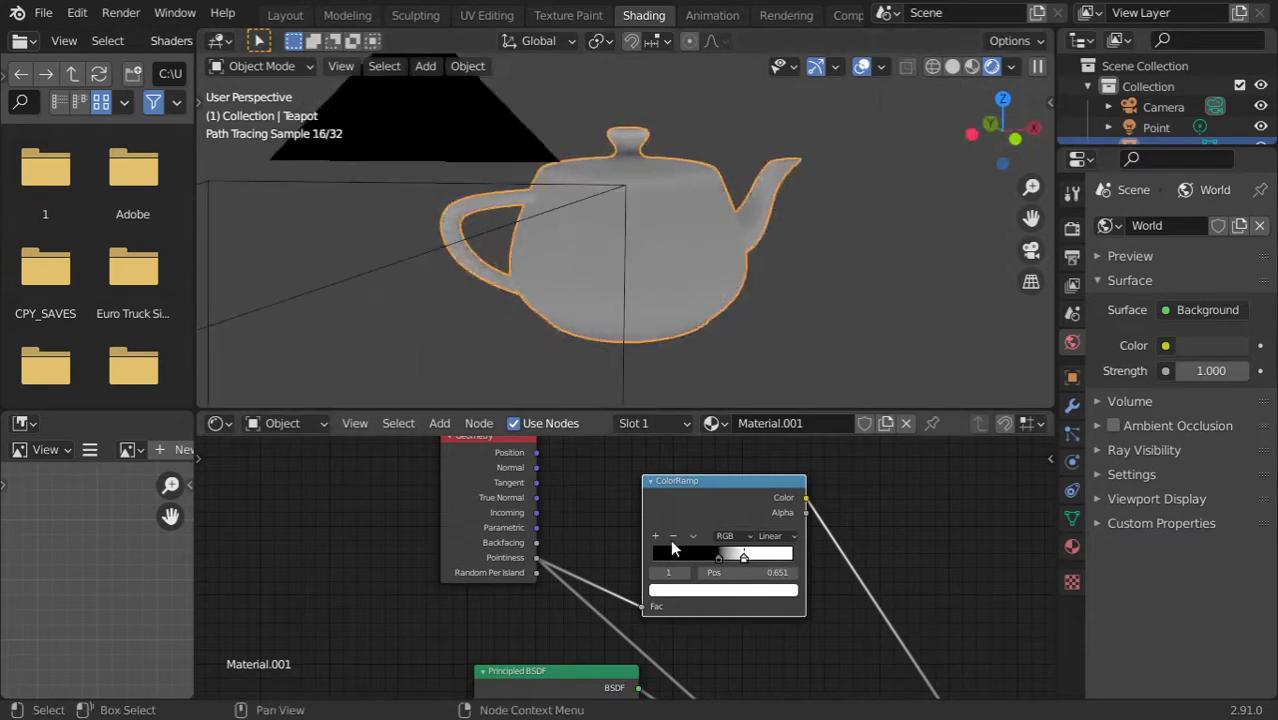
pyautogui.moveTo(743, 555)
pyautogui.mouseDown()
pyautogui.moveTo(727, 561)
pyautogui.moveTo(766, 563)
pyautogui.moveTo(694, 564)
pyautogui.moveTo(706, 582)
pyautogui.moveTo(732, 582)
pyautogui.moveTo(700, 562)
pyautogui.mouseUp()
pyautogui.press('g')
pyautogui.click(727, 562)
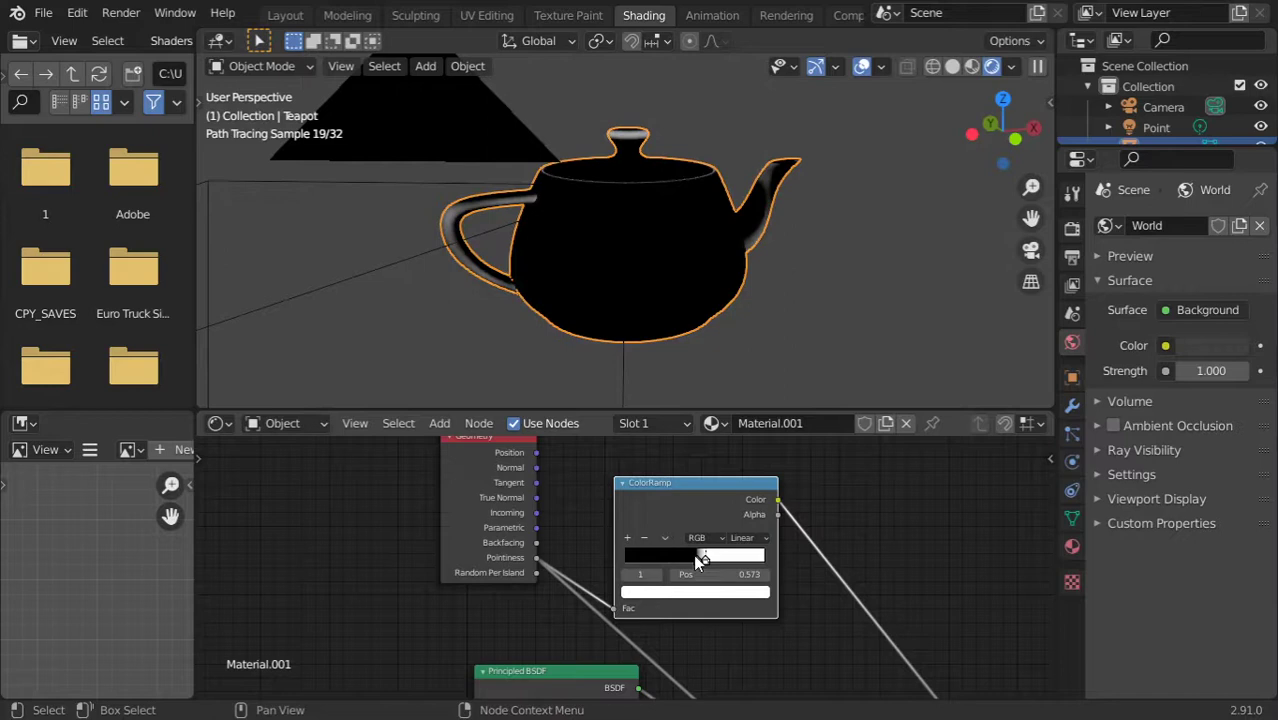
pyautogui.scroll(4, 695, 558)
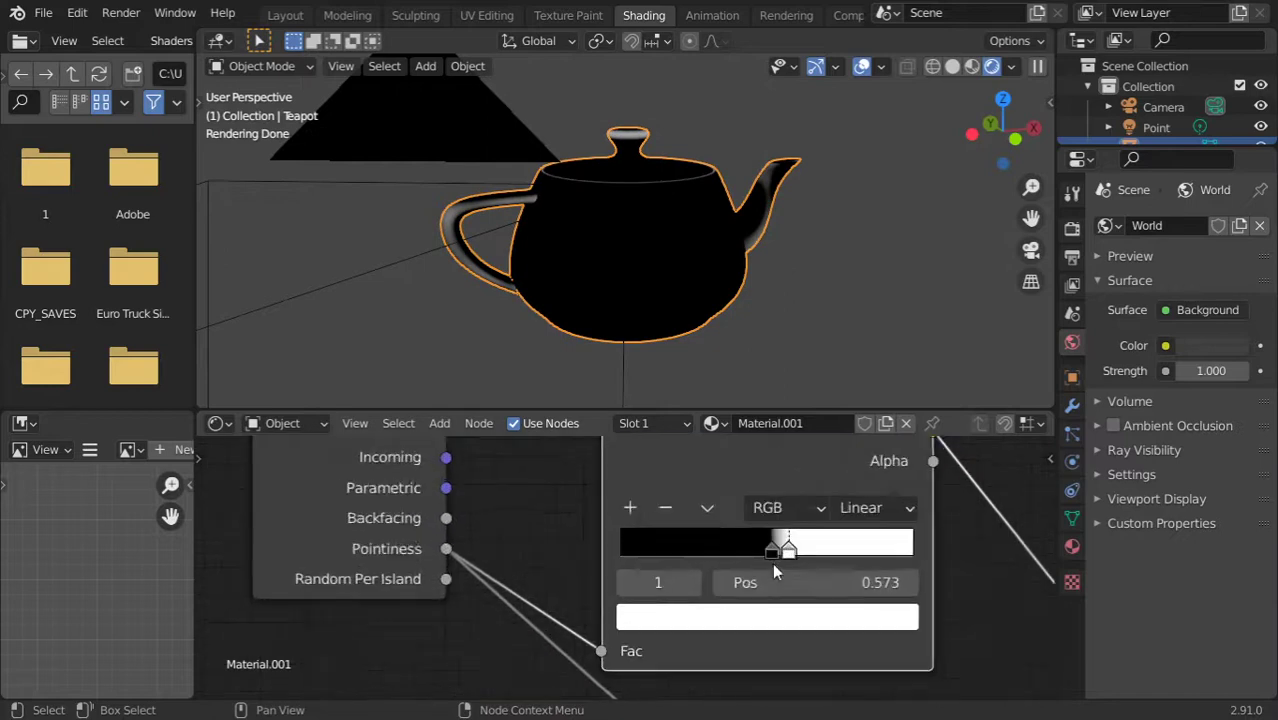
pyautogui.moveTo(796, 550)
pyautogui.mouseDown()
pyautogui.moveTo(784, 549)
pyautogui.moveTo(832, 552)
pyautogui.moveTo(797, 552)
pyautogui.moveTo(820, 552)
pyautogui.mouseUp()
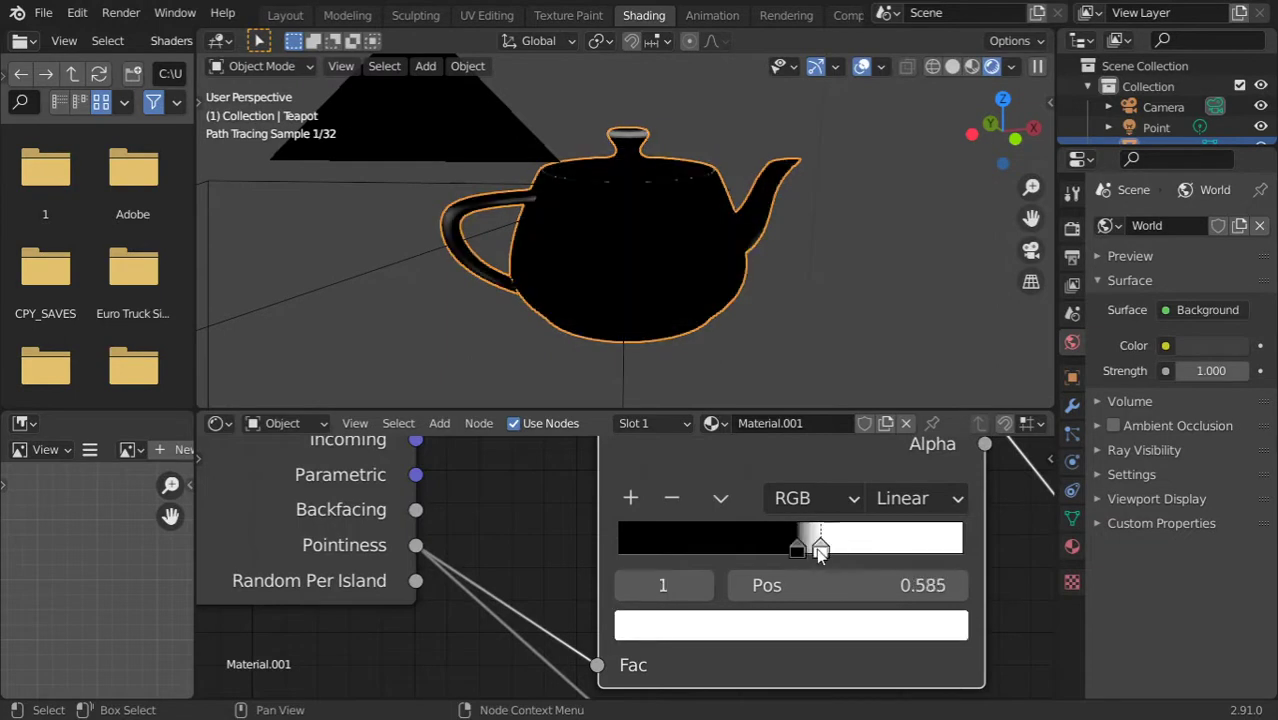
# Try the ColorRamp's black stop at position 0.49 with the white stop at 0.5 and at 0.55
pyautogui.click(798, 549)
pyautogui.click(843, 588)
pyautogui.write('.49')
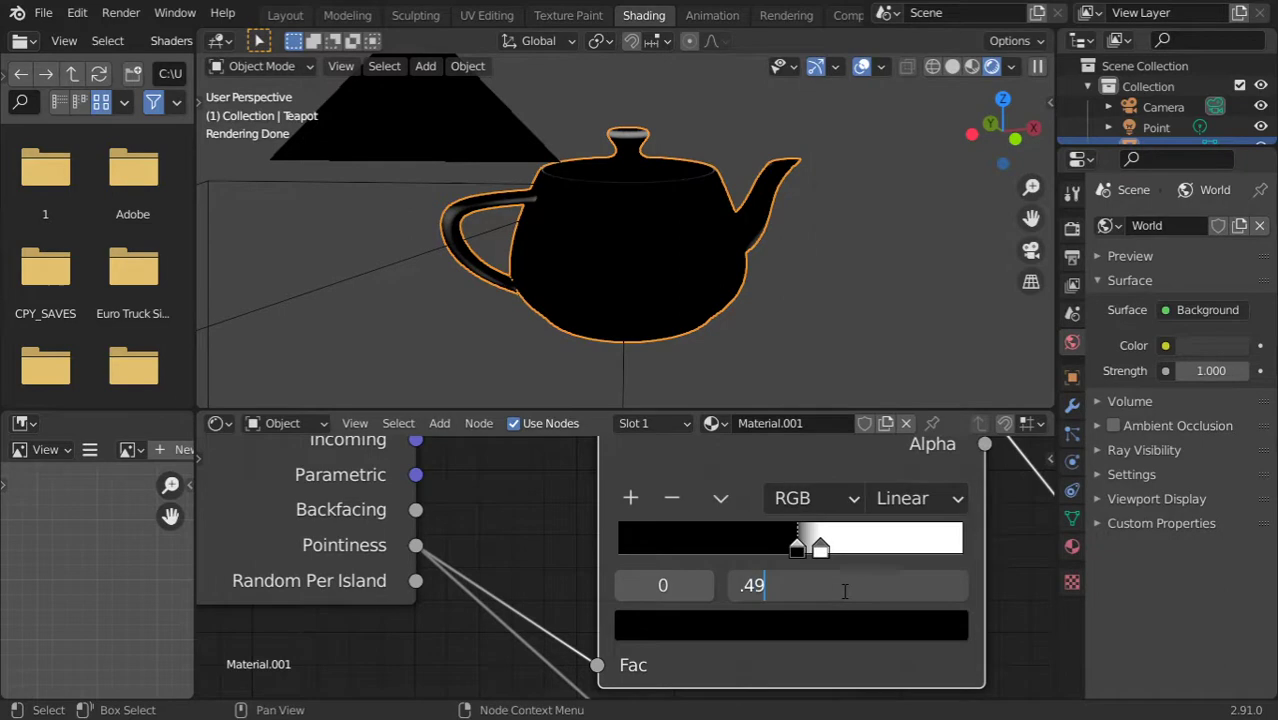
pyautogui.press('Return')
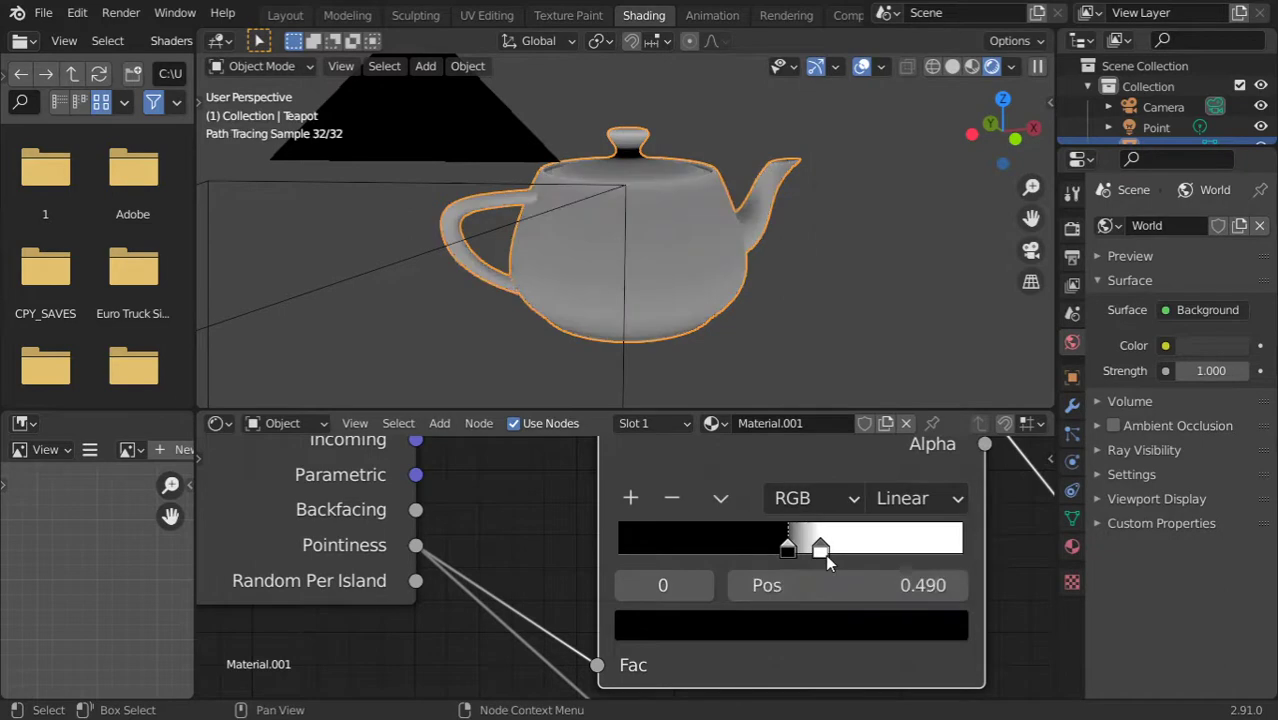
pyautogui.click(821, 549)
pyautogui.click(838, 588)
pyautogui.write('.5')
pyautogui.press('Return')
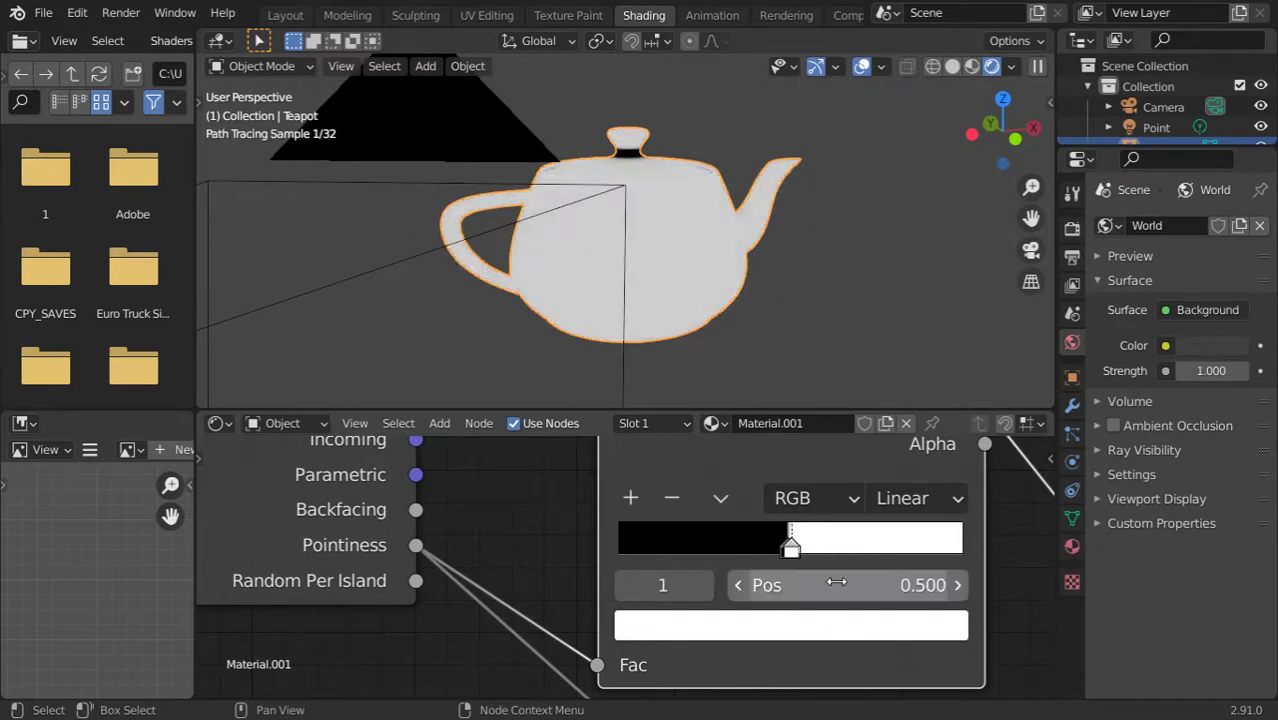
pyautogui.click(822, 586)
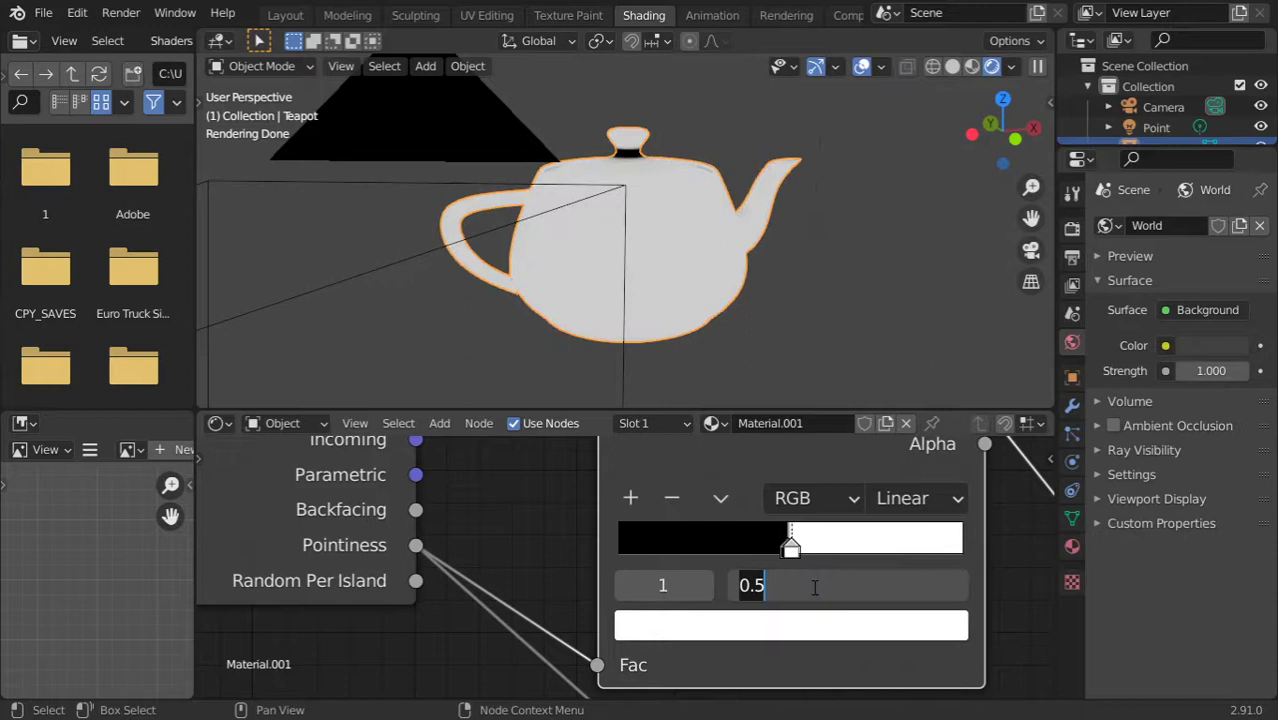
pyautogui.press('Return')
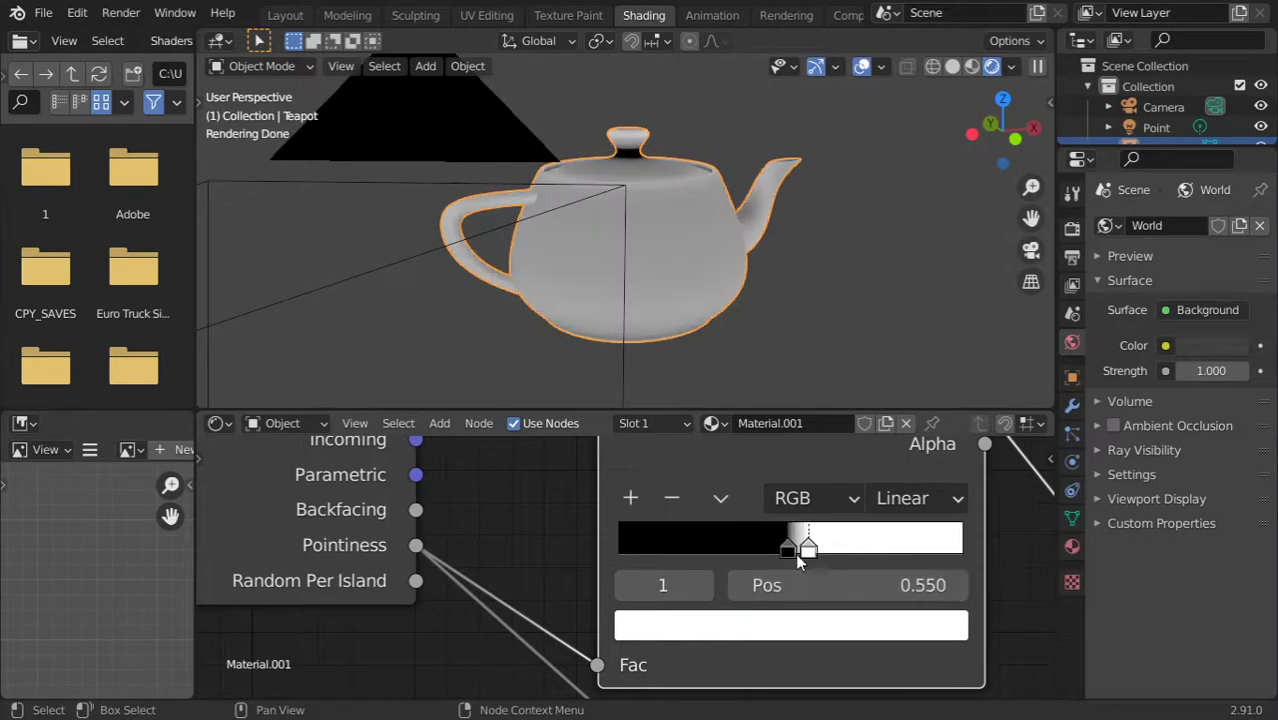
# Try the ColorRamp's black stop at positions 0.54, 0.5 and 0.4 in turn
pyautogui.click(790, 549)
pyautogui.click(799, 582)
pyautogui.write('.')
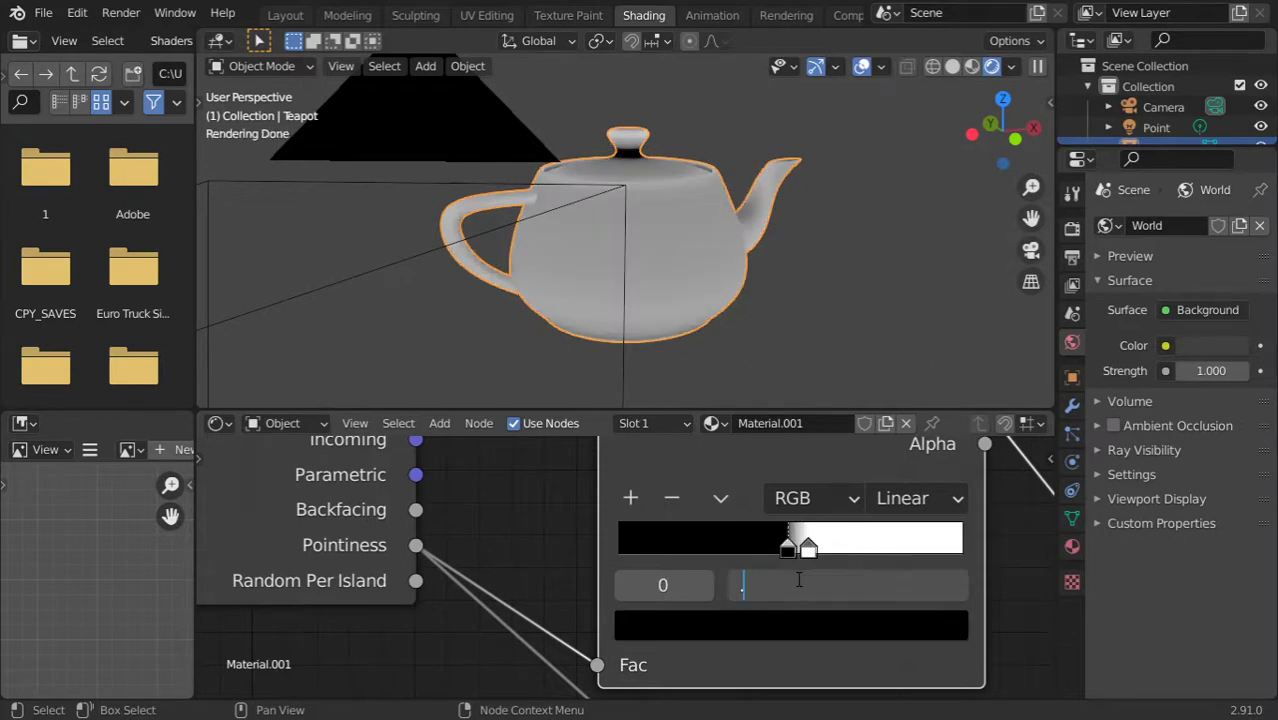
pyautogui.write('54')
pyautogui.press('Return')
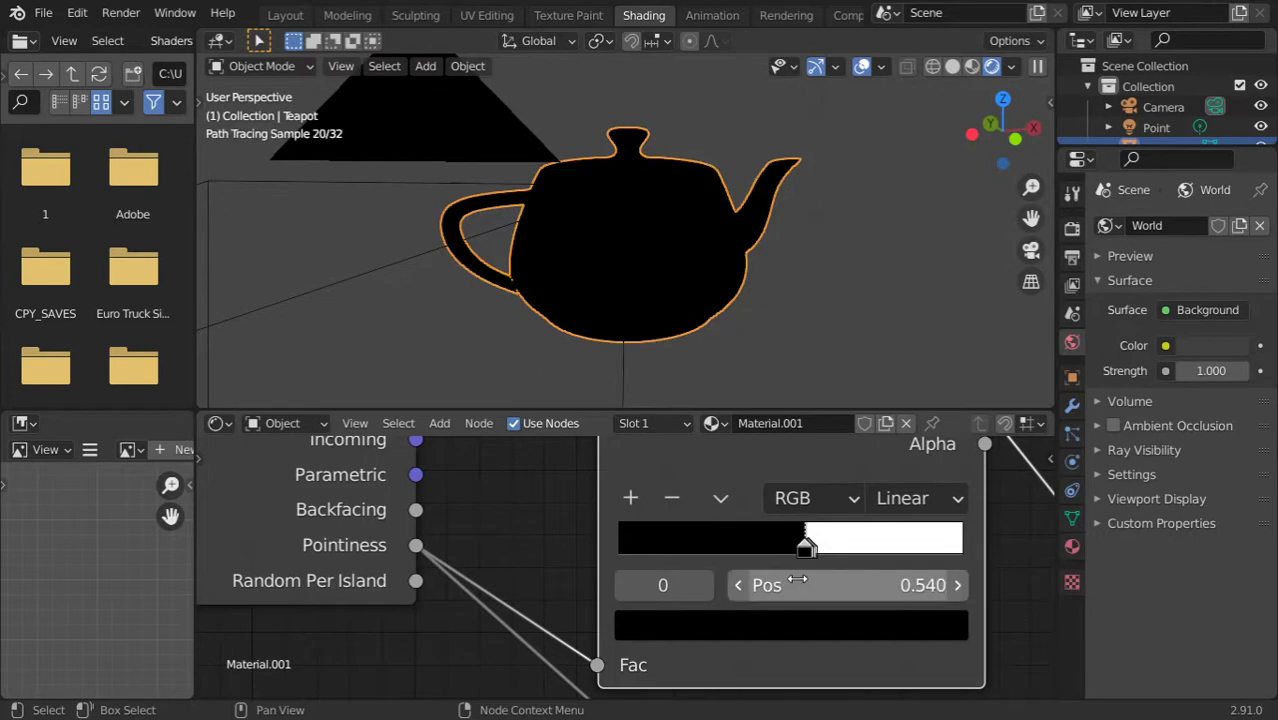
pyautogui.click(790, 586)
pyautogui.write('.5')
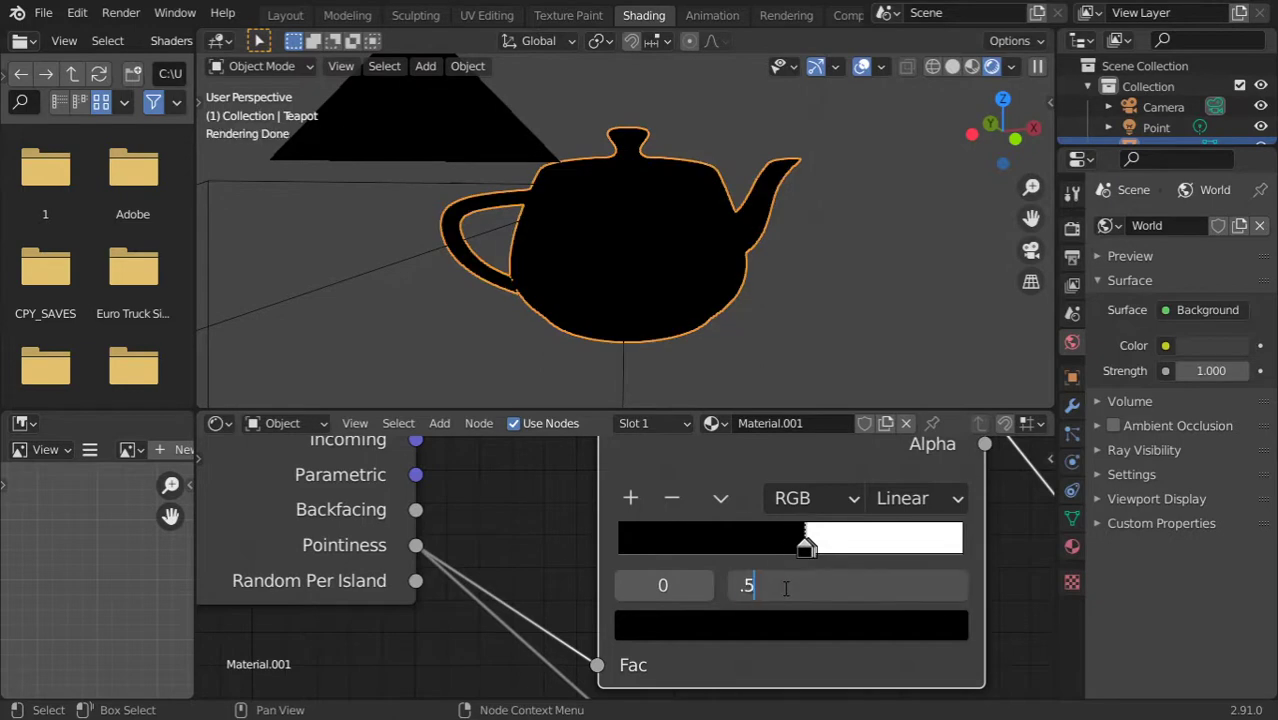
pyautogui.press('Return')
pyautogui.click(790, 585)
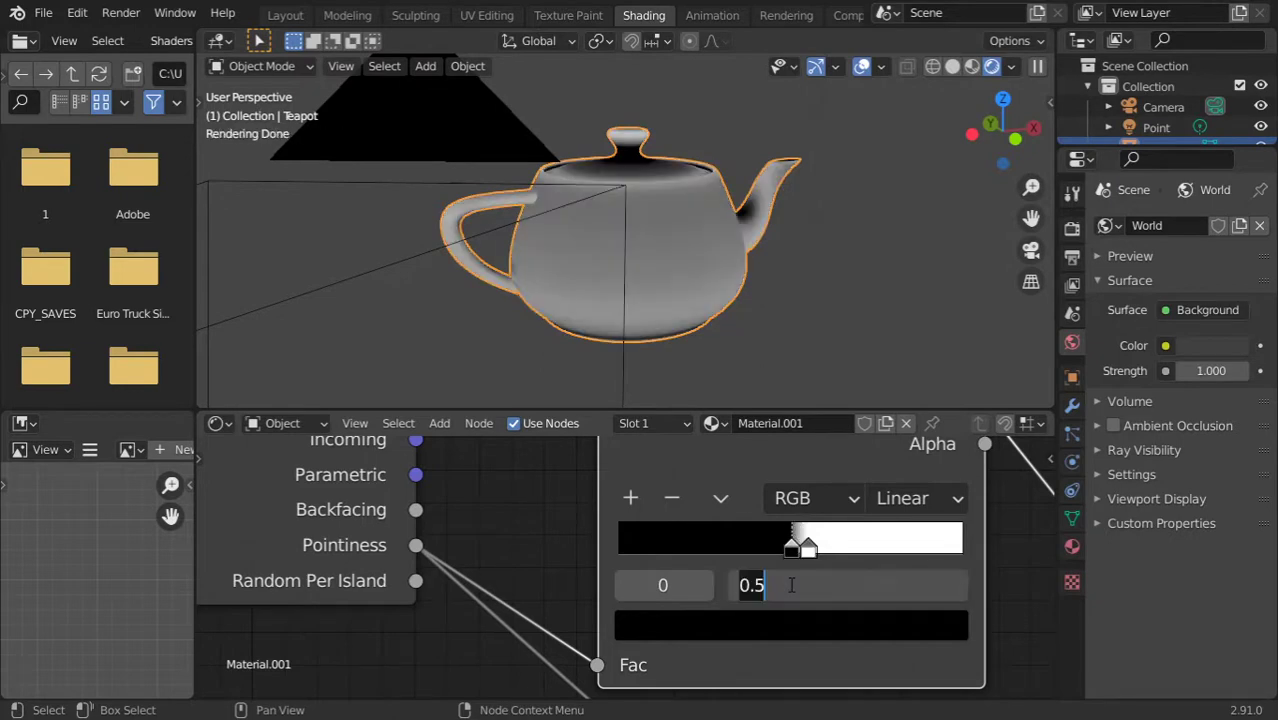
pyautogui.write('.4')
pyautogui.press('Return')
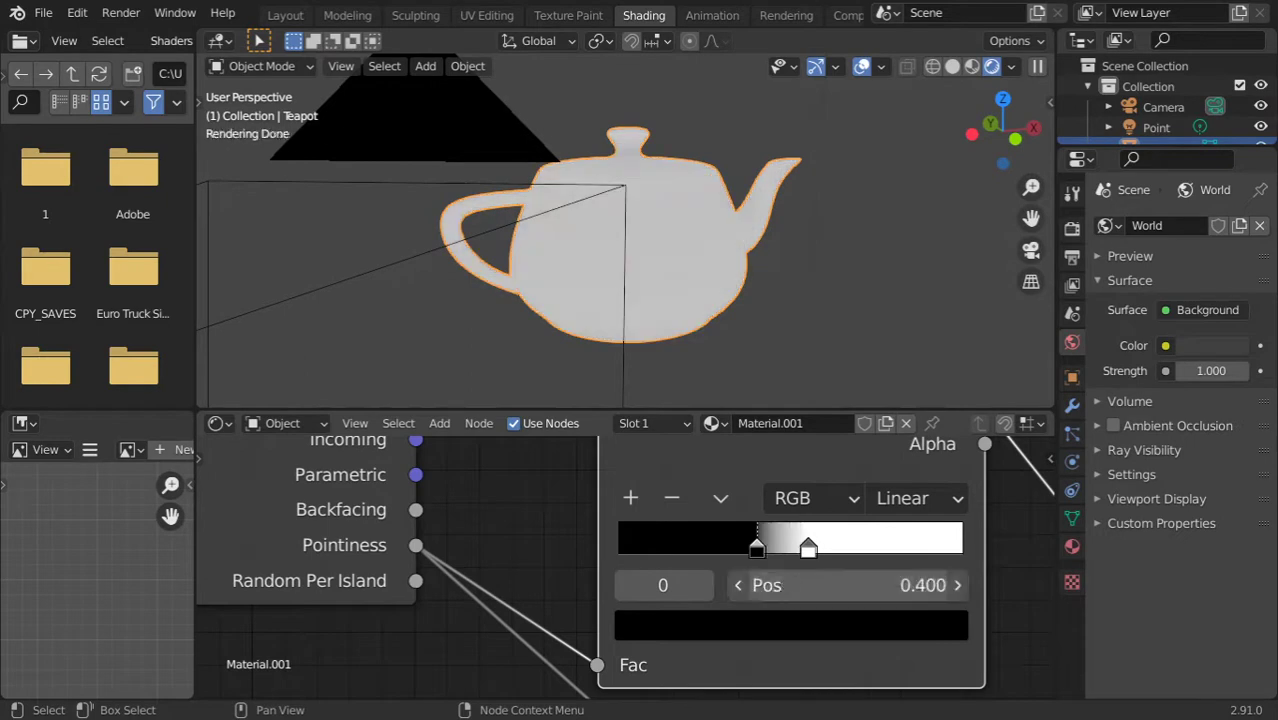
# Set the ColorRamp's black stop position to 0.51 and its white stop position to 0.53
pyautogui.click(795, 585)
pyautogui.write('.51')
pyautogui.press('Return')
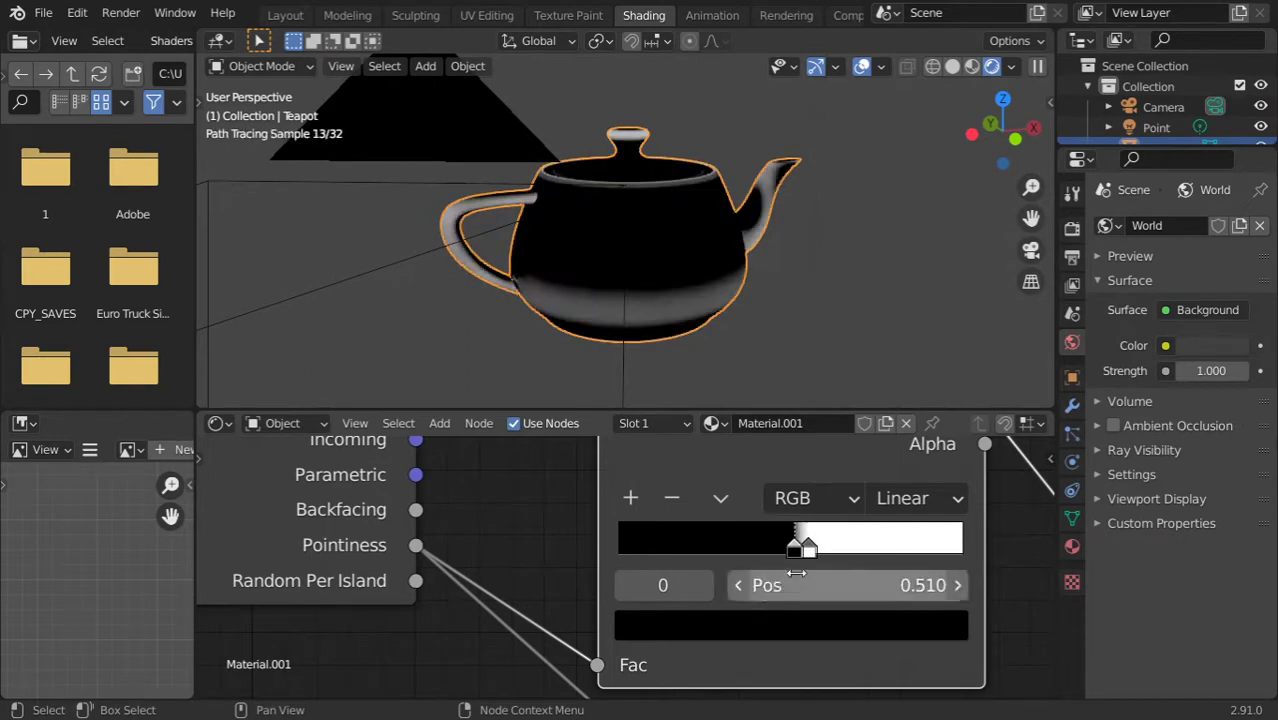
pyautogui.click(807, 547)
pyautogui.click(836, 586)
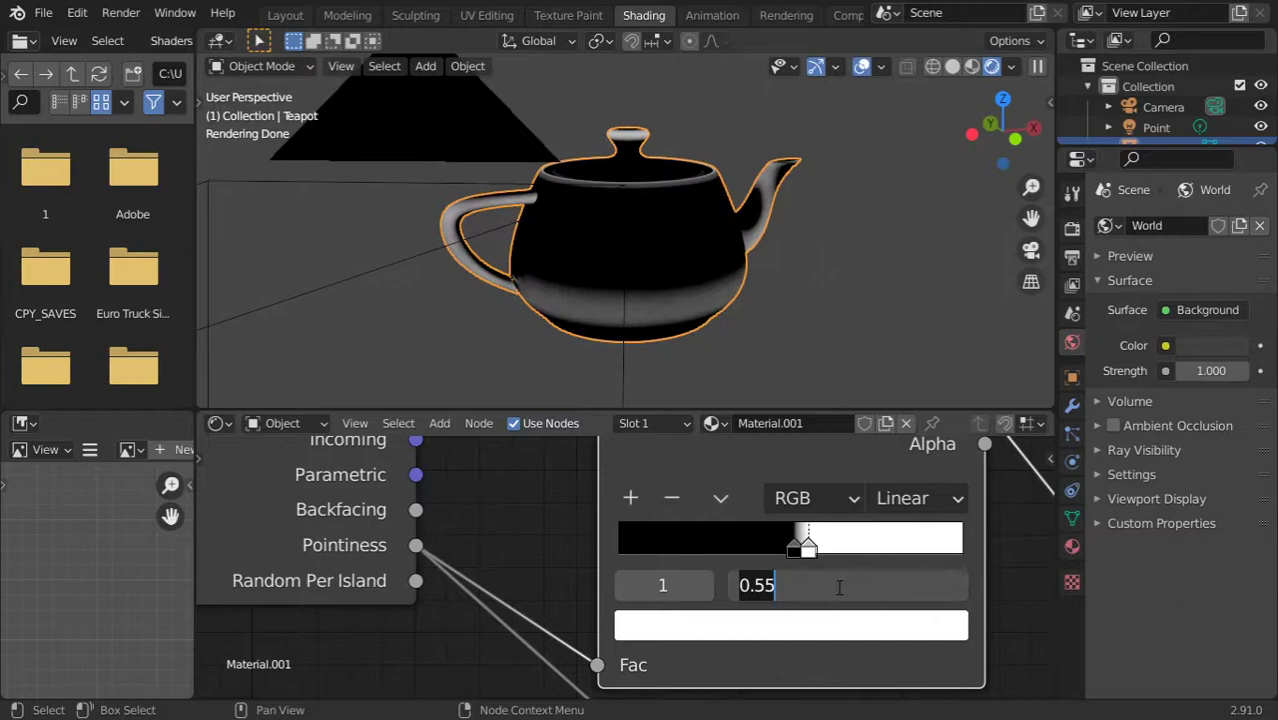
pyautogui.write('.53')
pyautogui.press('Return')
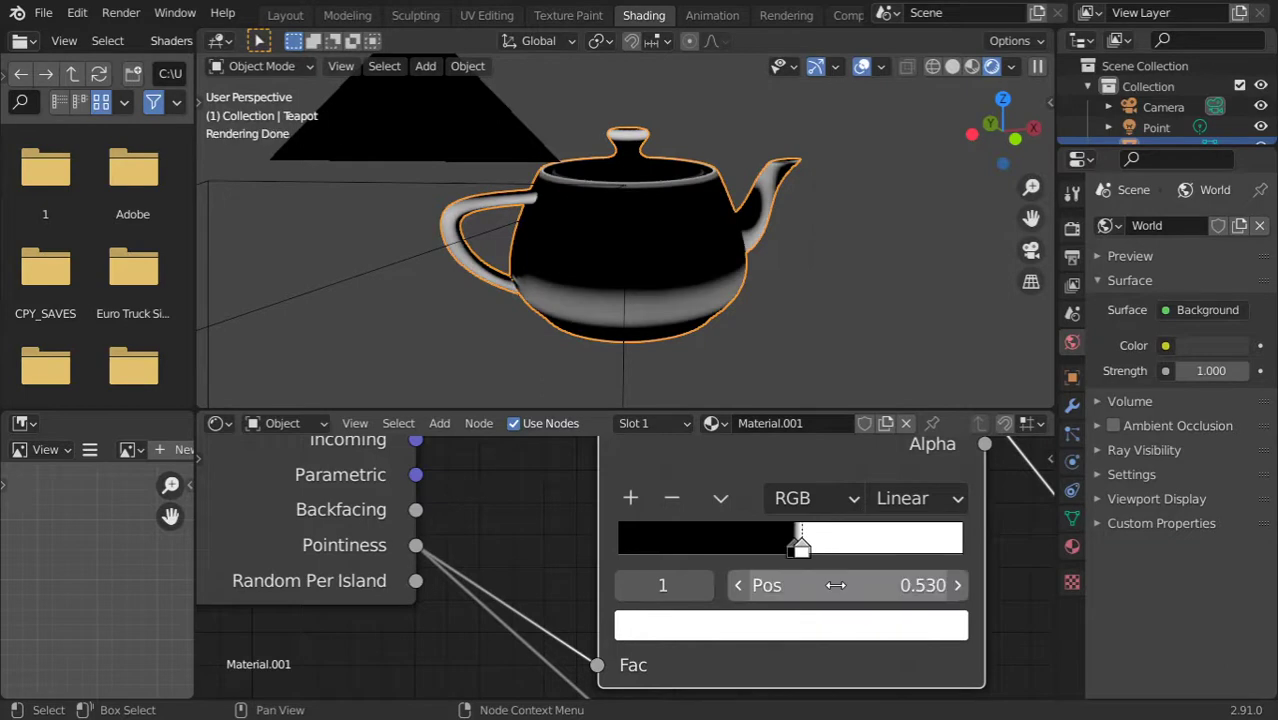
# Preview the Mix Shader on the teapot and move the ColorRamp node slightly closer to the Geometry node
pyautogui.scroll(-8, 797, 539)
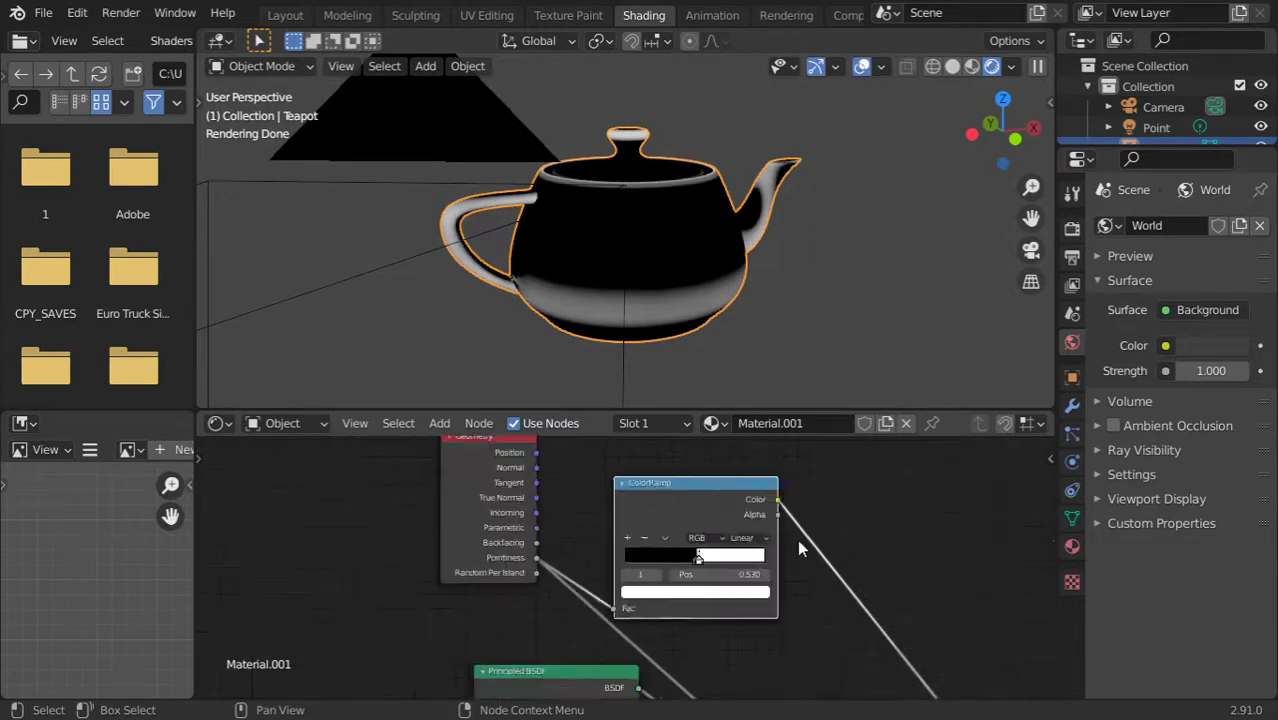
pyautogui.keyDown('ctrl'); pyautogui.keyDown('shift'); pyautogui.click(670, 558); pyautogui.keyUp('shift'); pyautogui.keyUp('ctrl')
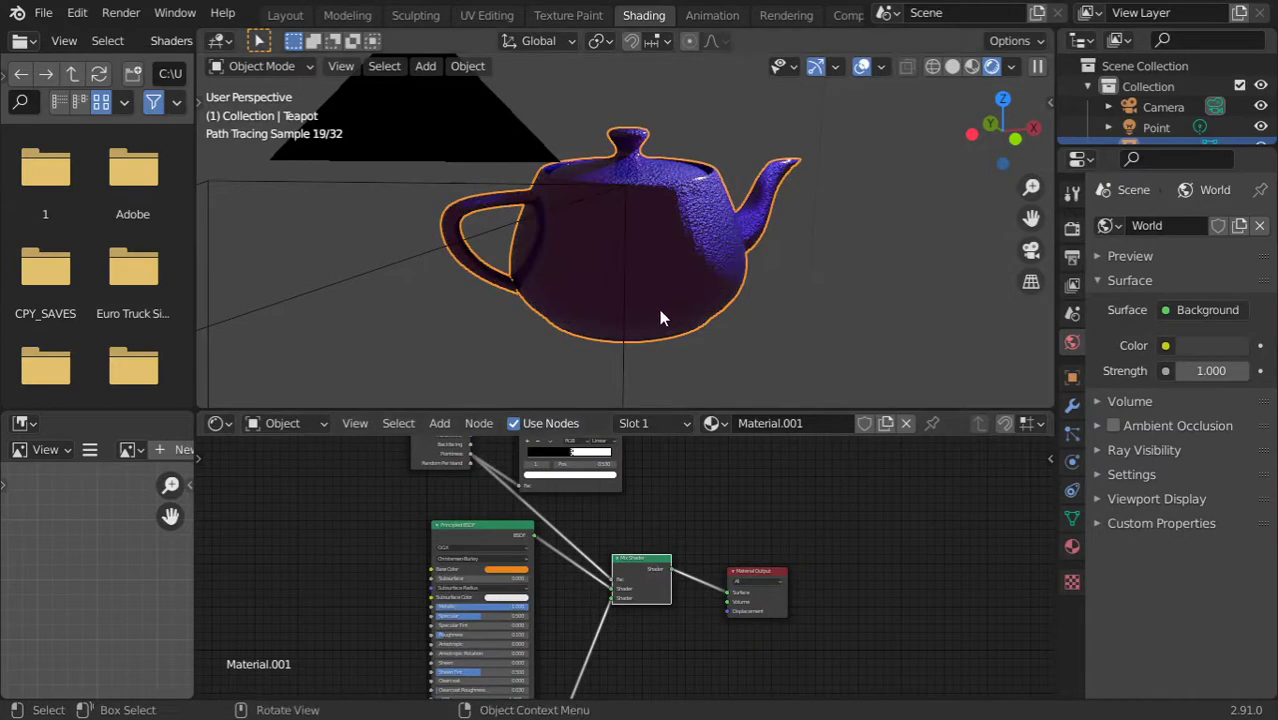
pyautogui.moveTo(740, 280); pyautogui.dragTo(698, 285, button='middle')
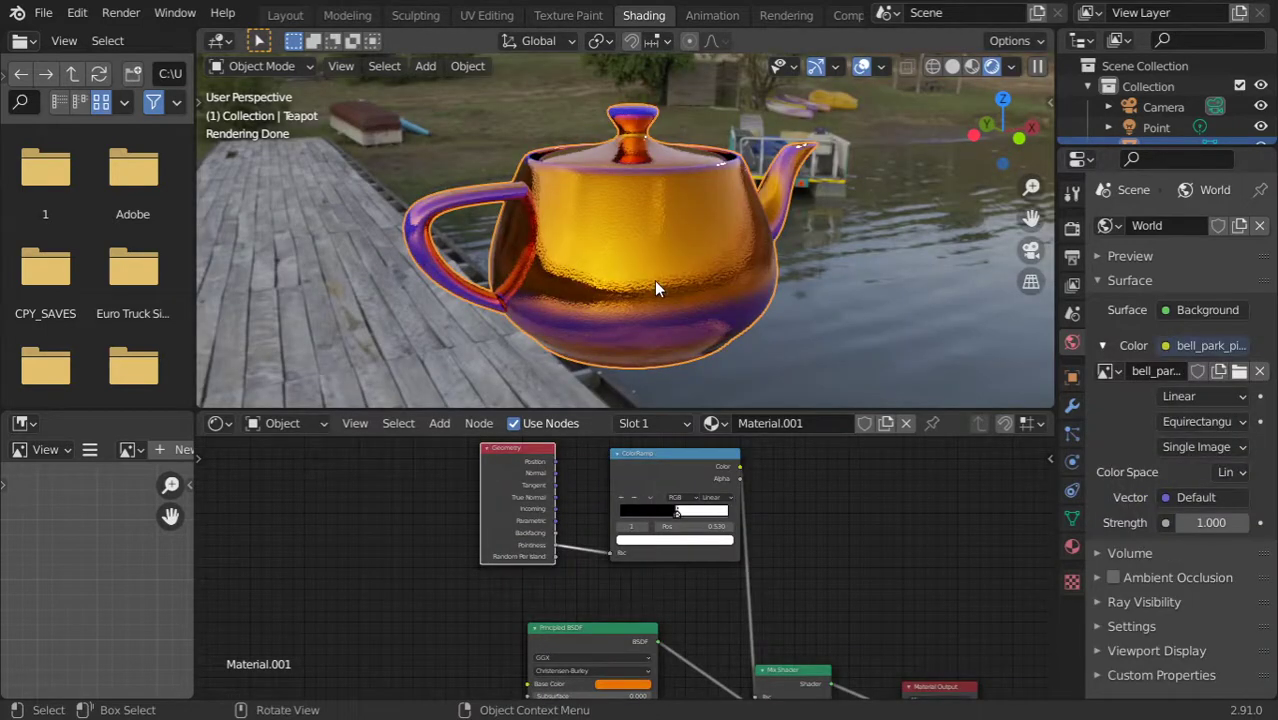
pyautogui.moveTo(675, 454); pyautogui.dragTo(655, 450)
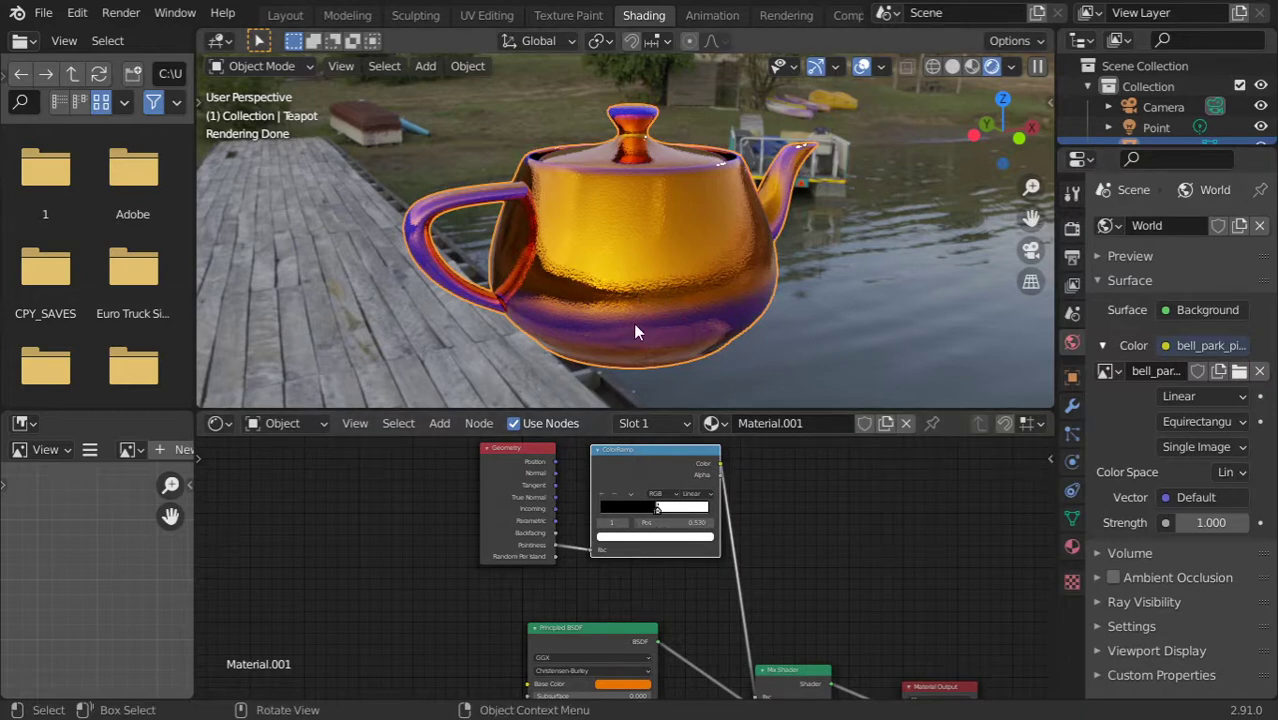
# Examine the mixed material around the teapot's handle, lid rim and spout, and the Noise Texture and Bump nodes feeding the shaders
pyautogui.moveTo(460, 213); pyautogui.dragTo(595, 230, button='middle')
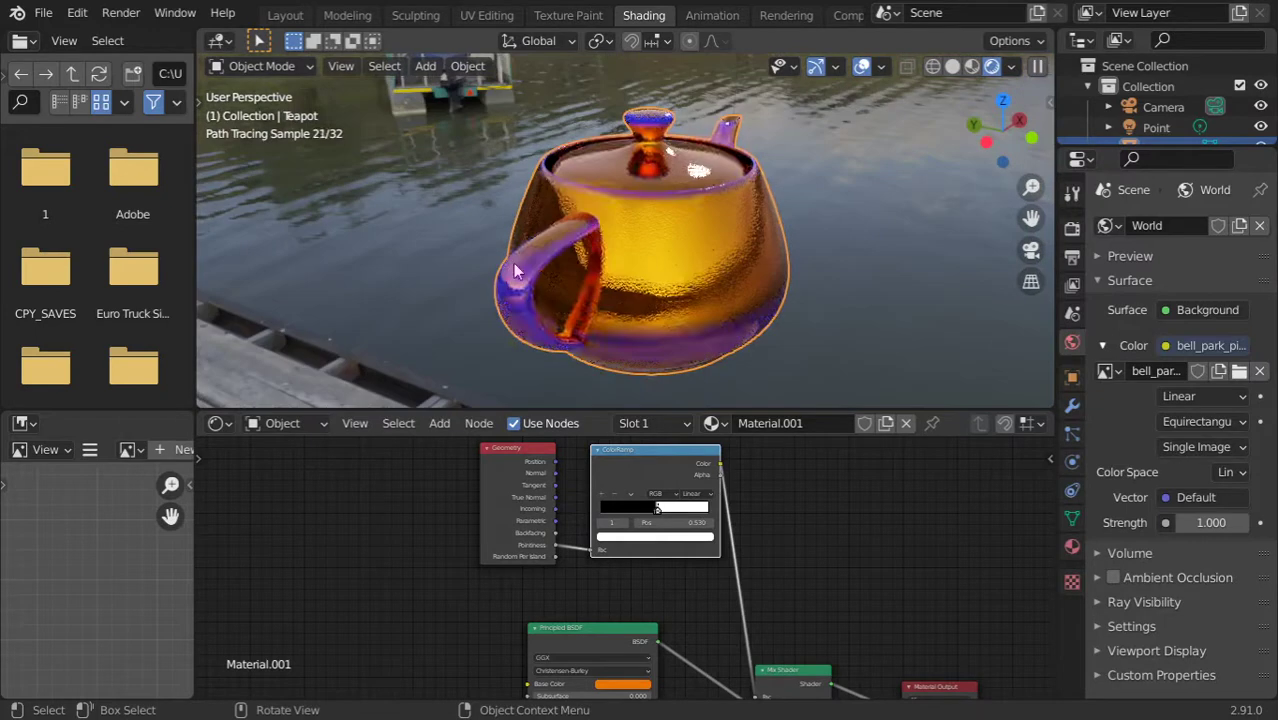
pyautogui.moveTo(578, 346); pyautogui.dragTo(667, 323, button='middle')
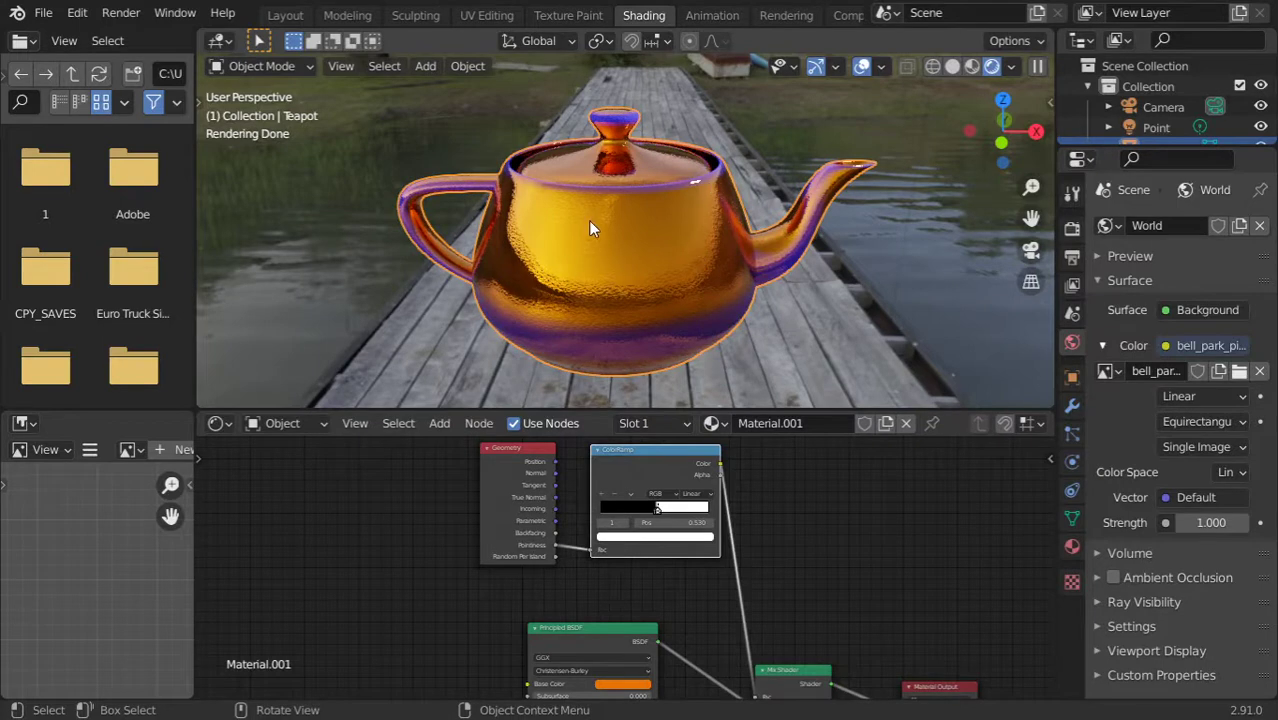
pyautogui.moveTo(674, 254); pyautogui.dragTo(683, 276, button='middle')
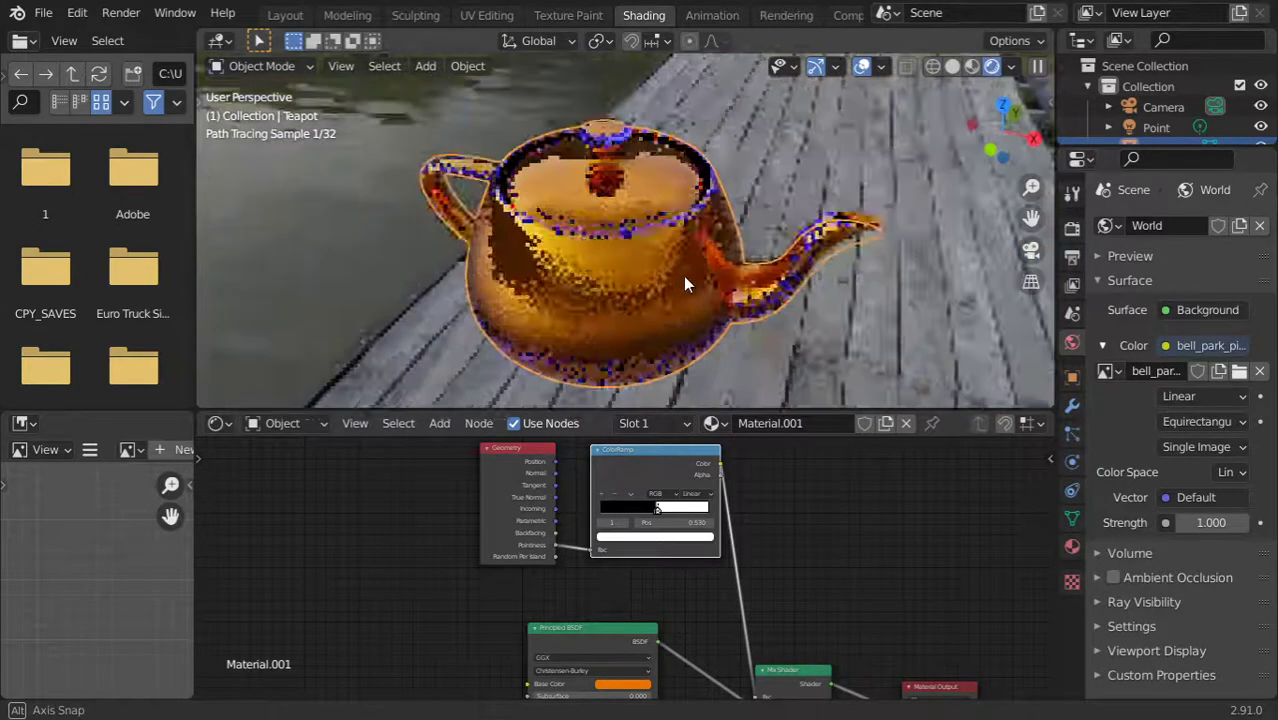
pyautogui.scroll(5, 666, 222)
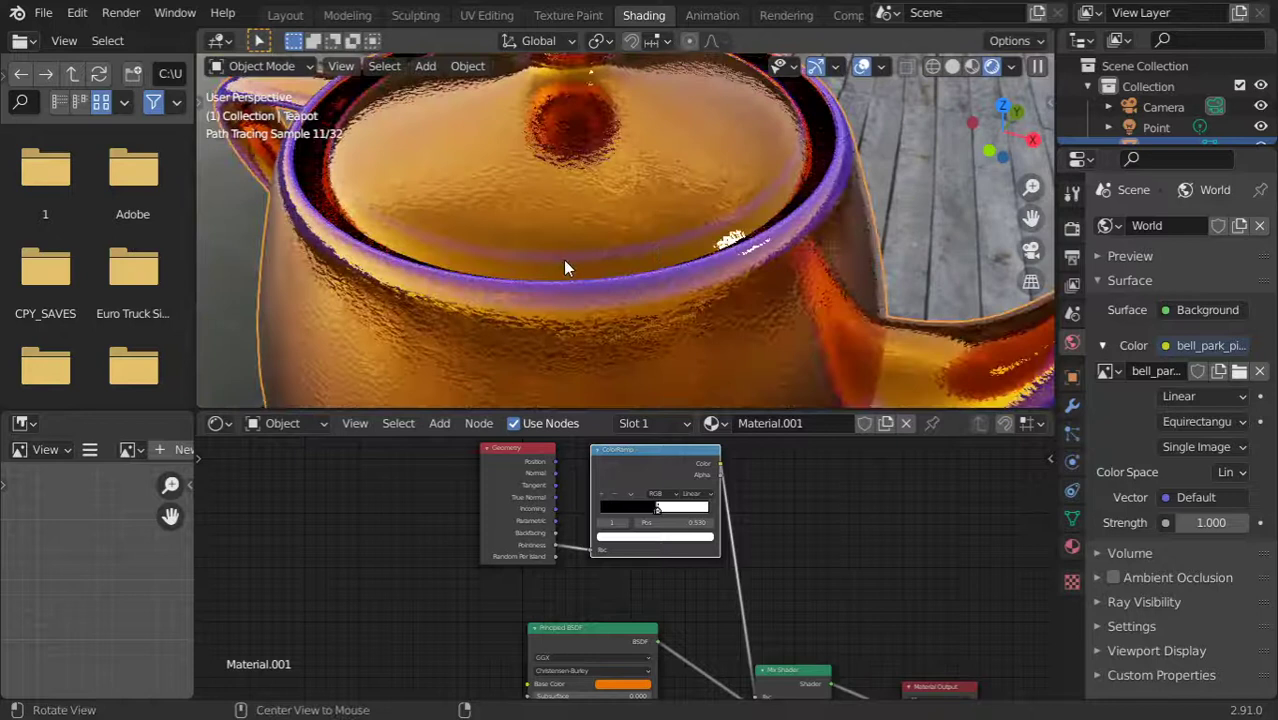
pyautogui.moveTo(563, 260); pyautogui.dragTo(661, 195, button='middle')
pyautogui.scroll(-3, 661, 195)
pyautogui.scroll(-5, 633, 215)
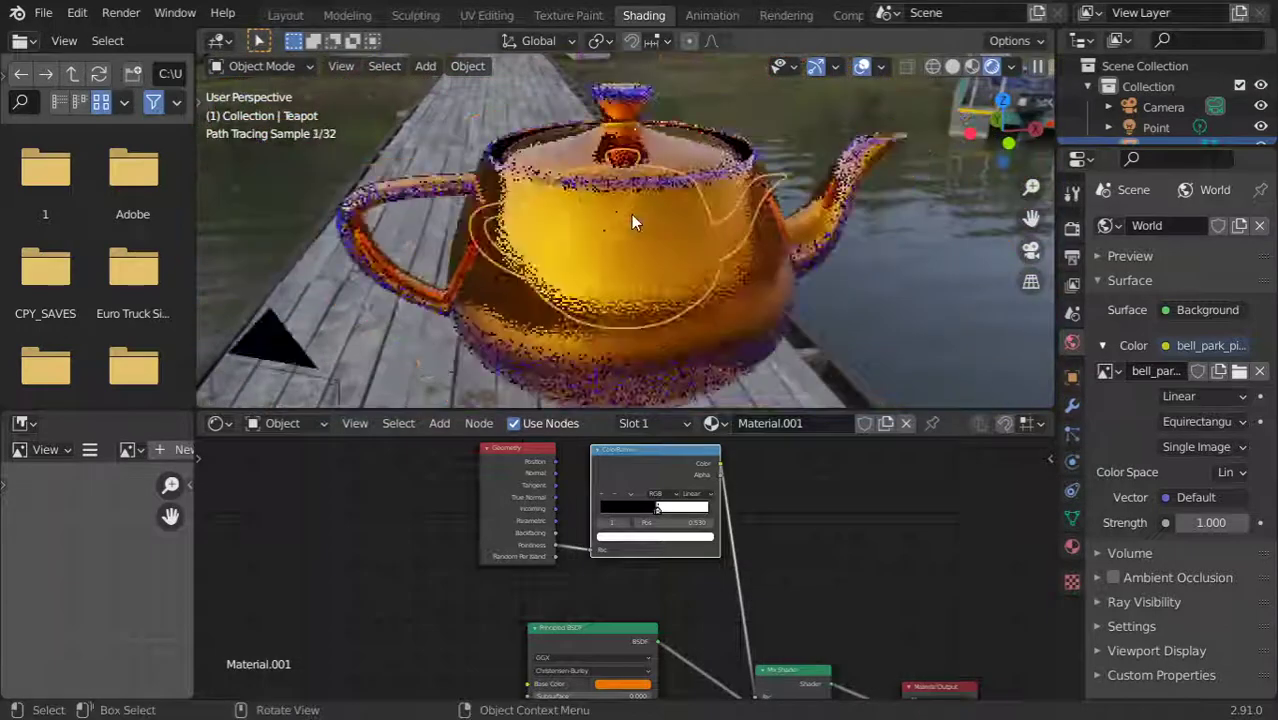
pyautogui.moveTo(675, 576); pyautogui.dragTo(742, 415, button='middle')
pyautogui.moveTo(638, 607); pyautogui.dragTo(508, 541, button='middle')
pyautogui.scroll(3, 633, 226)
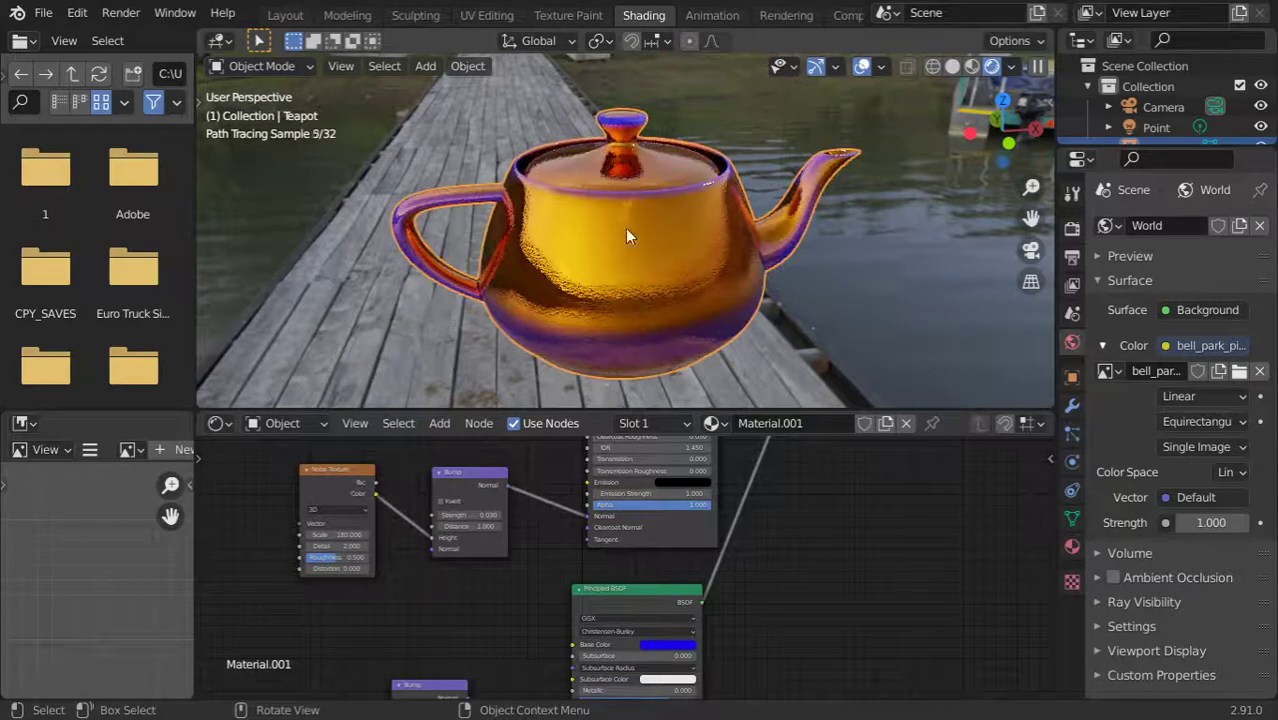